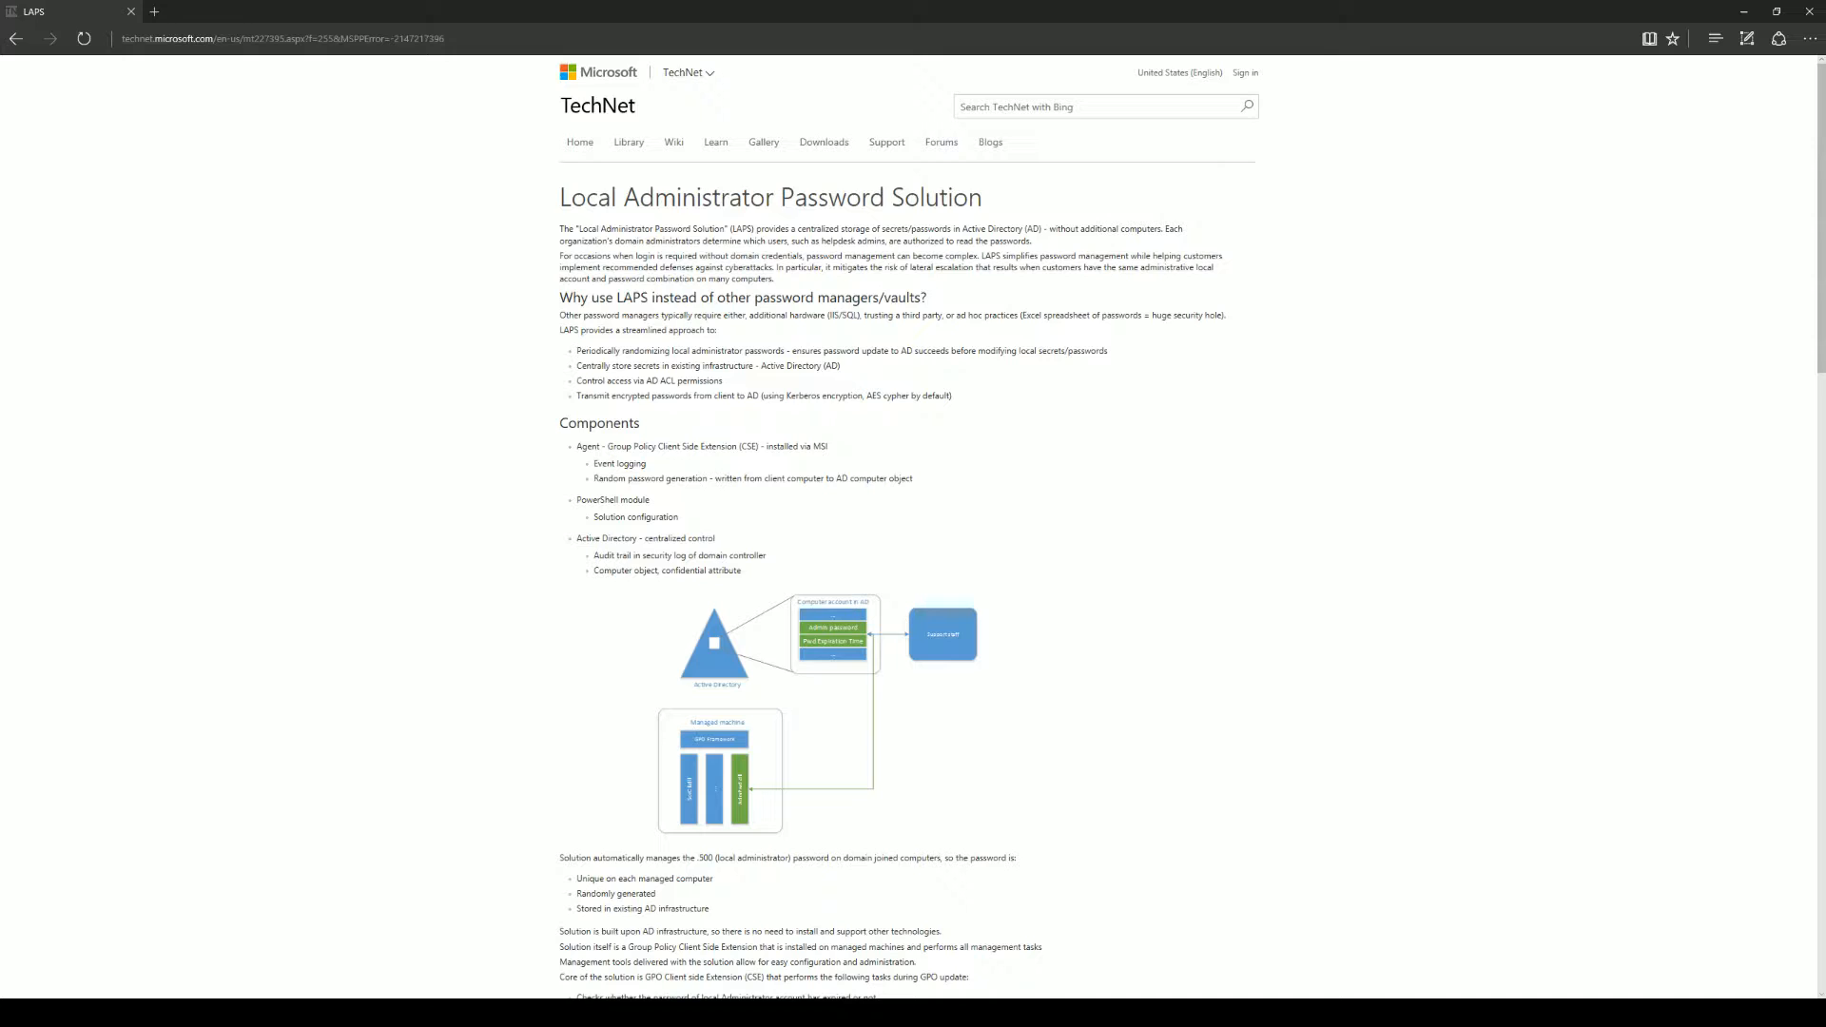
- Review the TechNet page on Local Administrator Password Solution, from the overview and components through security, requirements and FAQs
drag(558, 199, 1034, 218)
click(1034, 218)
scroll(910, 470, down, 7)
scroll(1234, 480, down, 3)
scroll(1234, 481, down, 4)
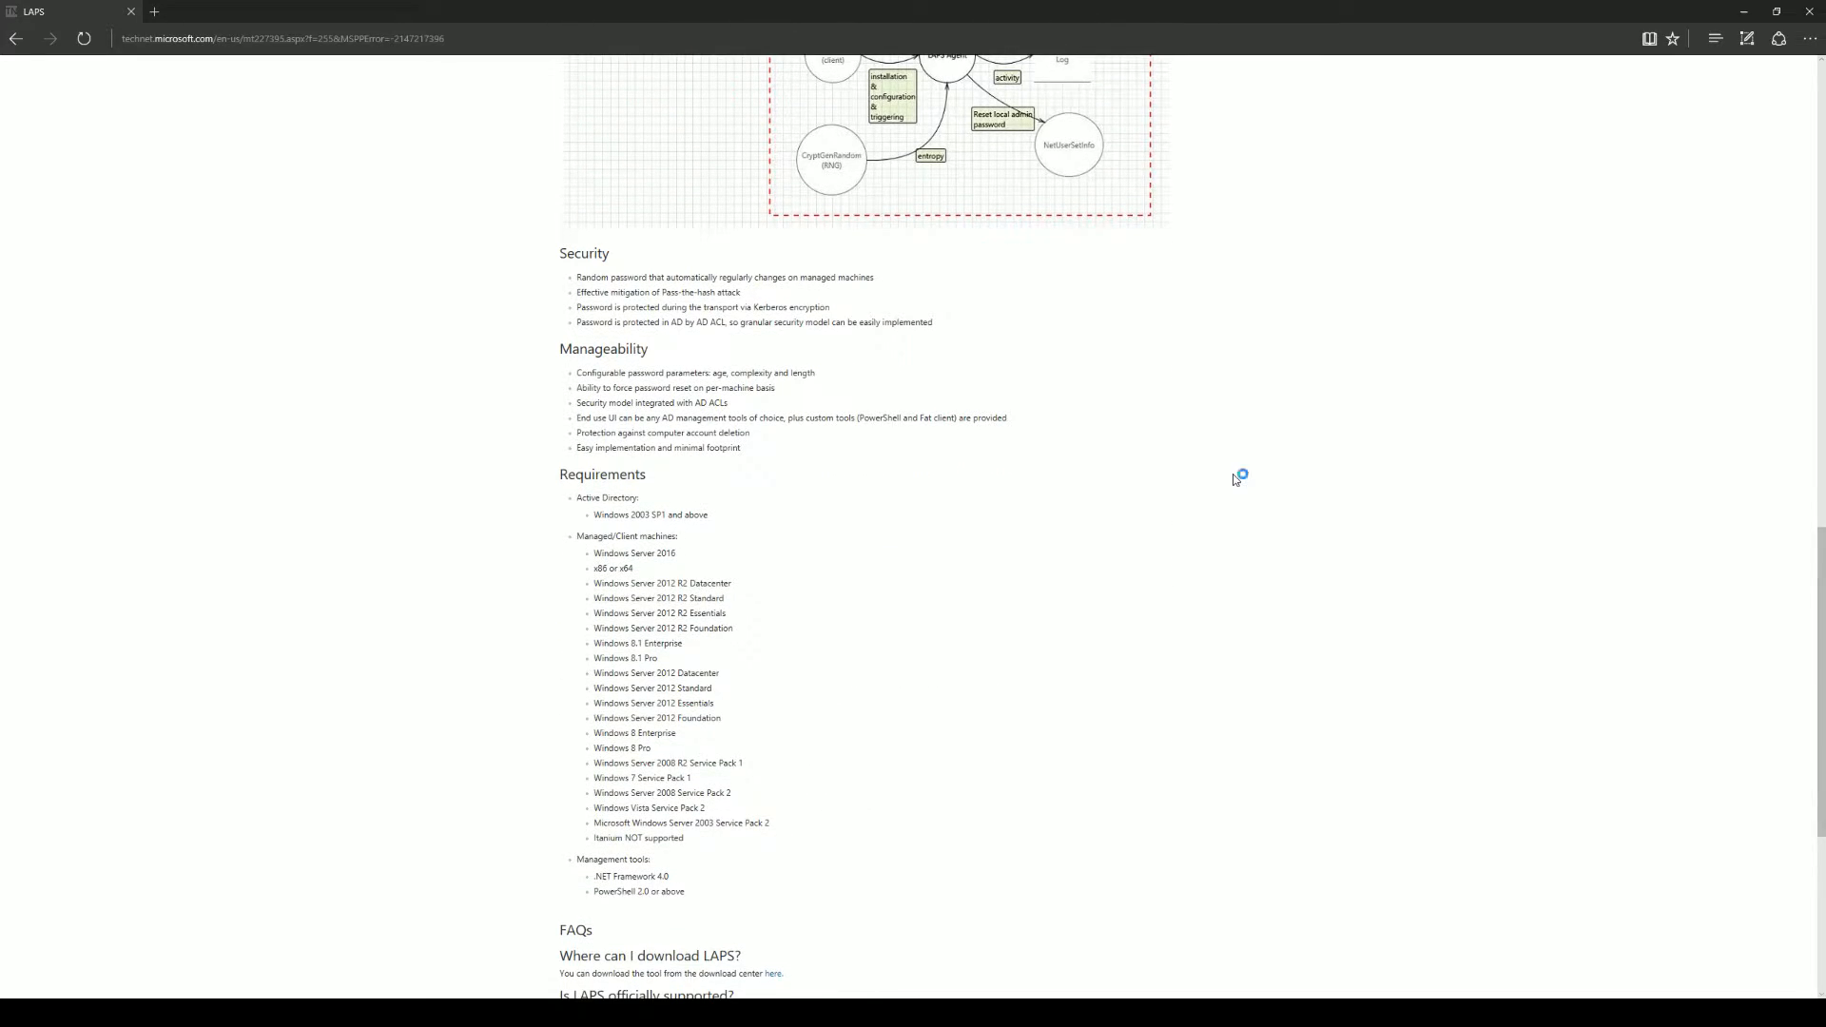
scroll(1235, 481, down, 5)
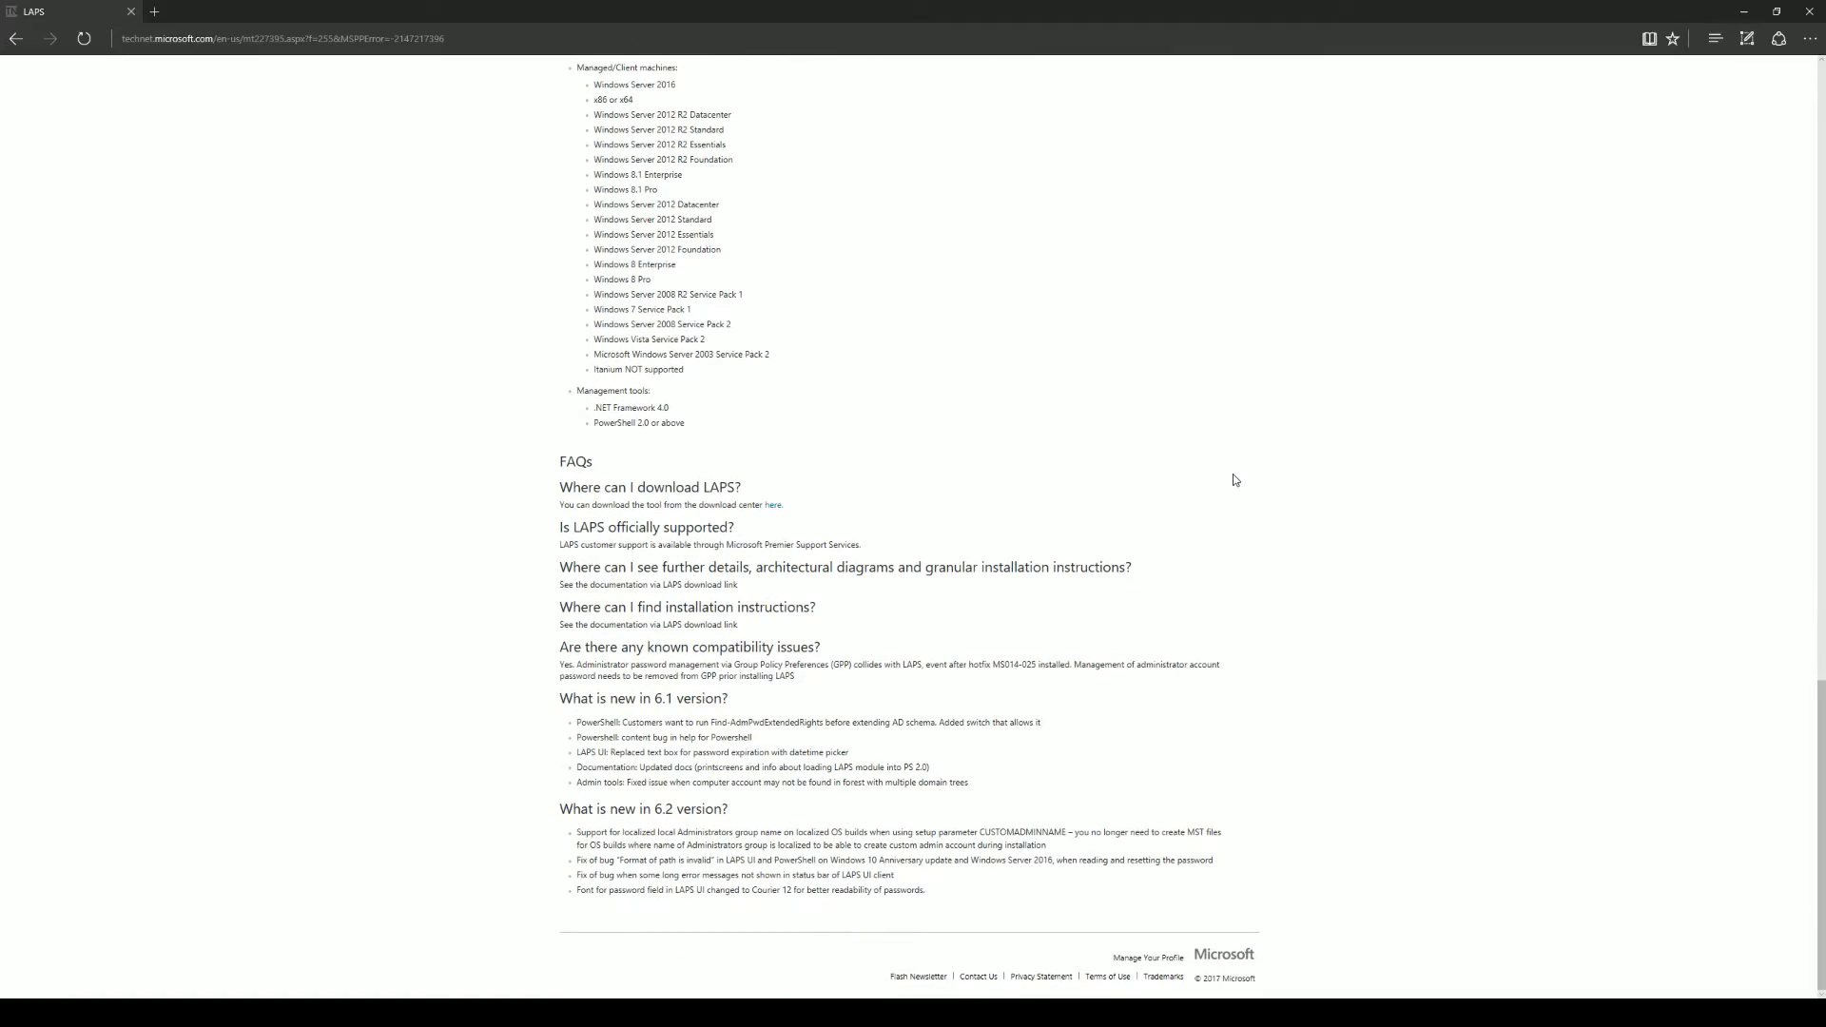
scroll(1189, 495, up, 20)
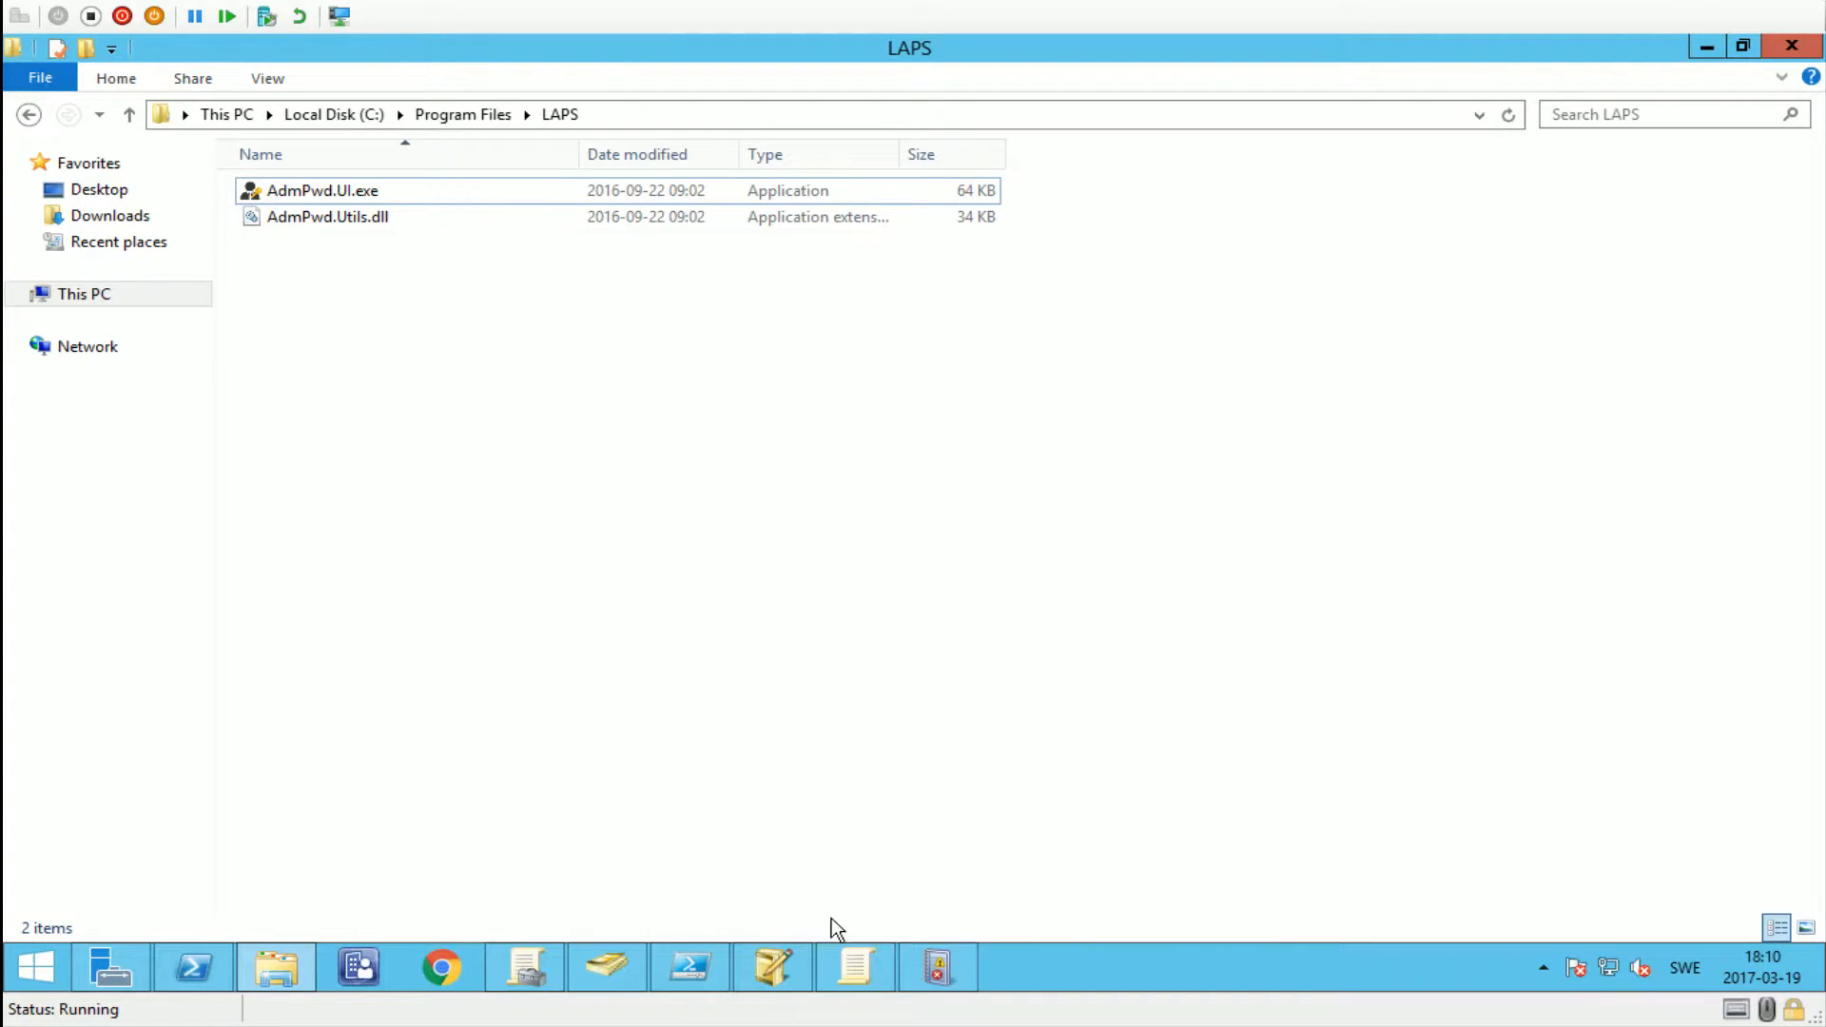
- Open the LAPS GPO for editing in Group Policy Management and show its LAPS administrative templates under Computer Configuration policies in a maximized window
click(540, 971)
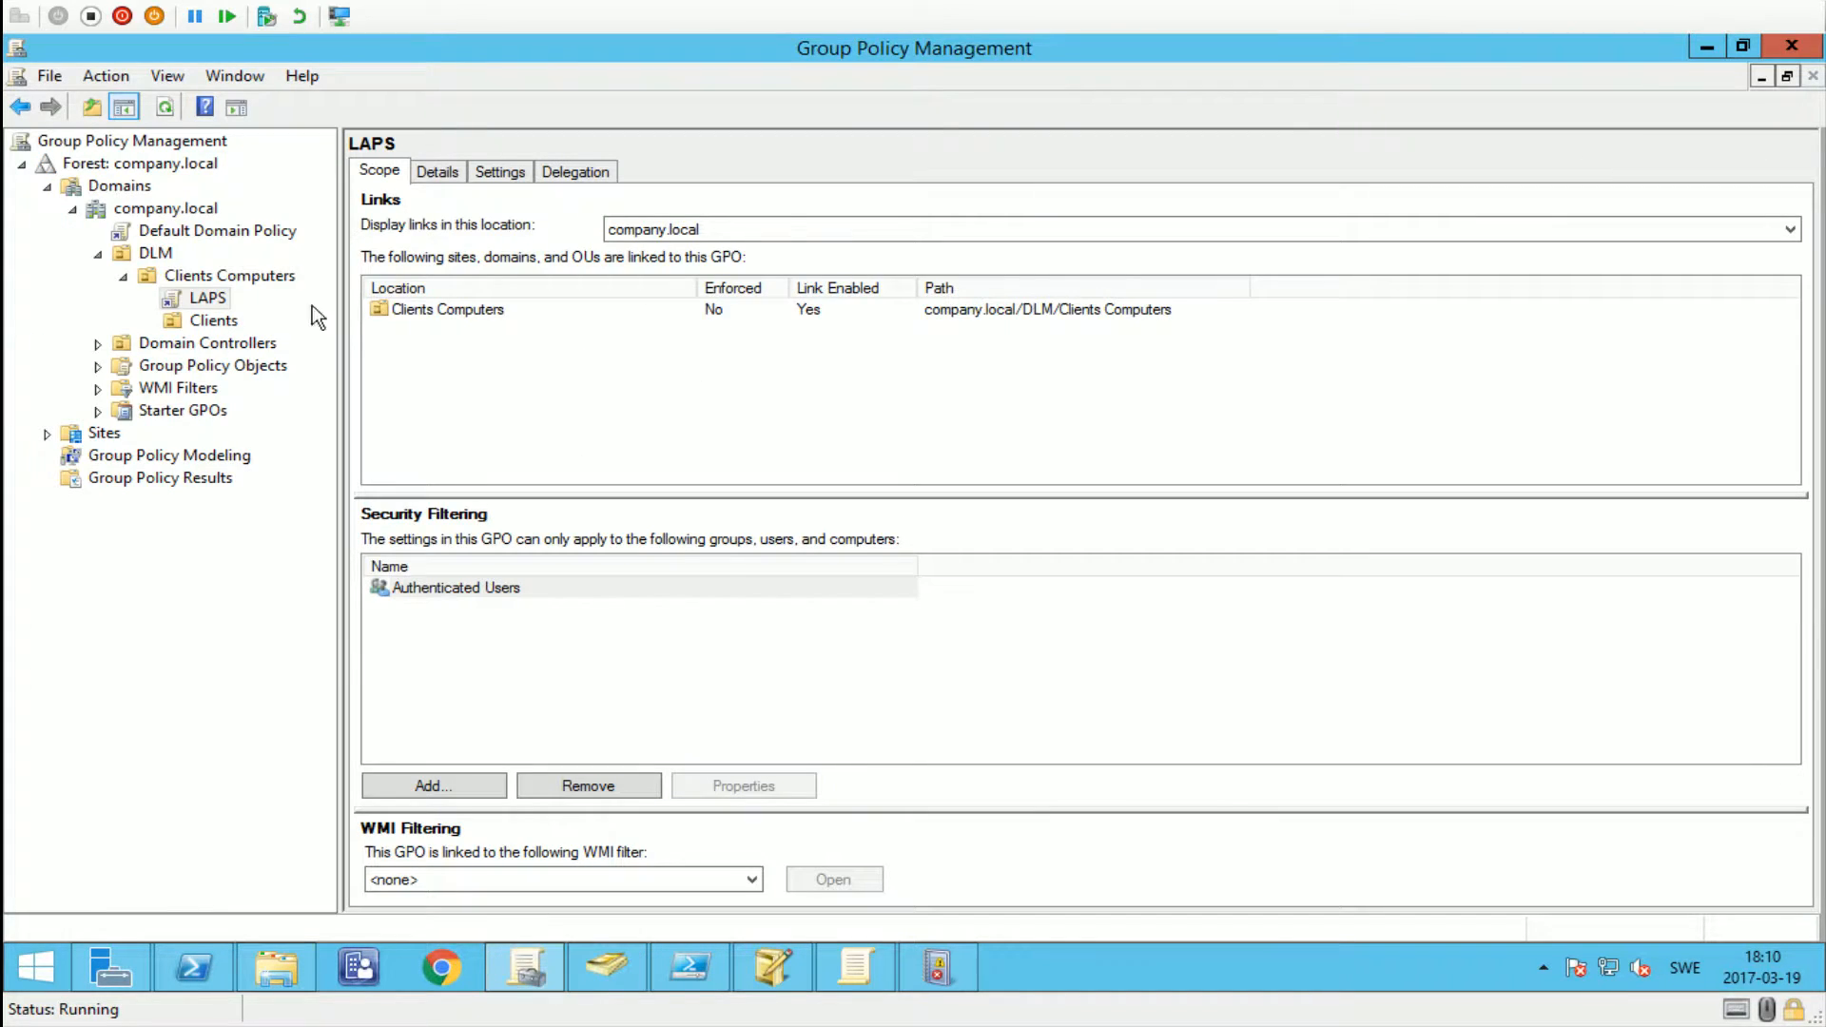
right_click(209, 306)
click(258, 315)
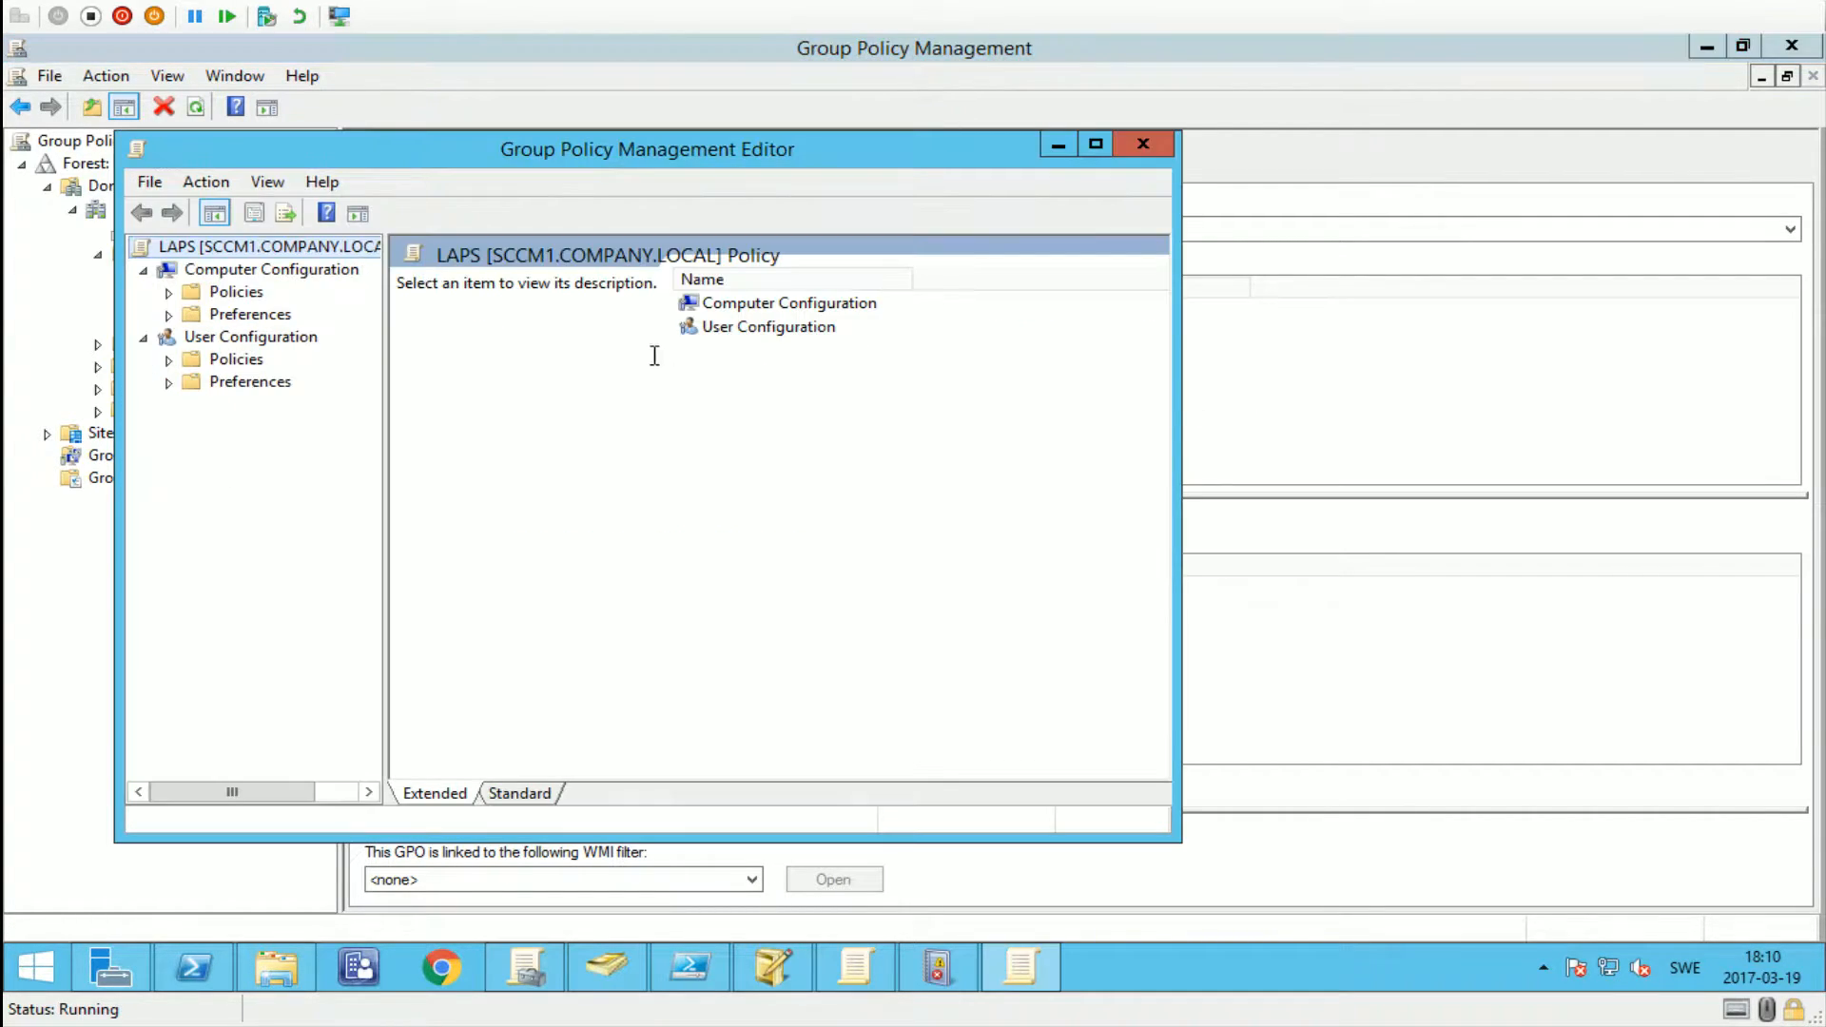
click(168, 292)
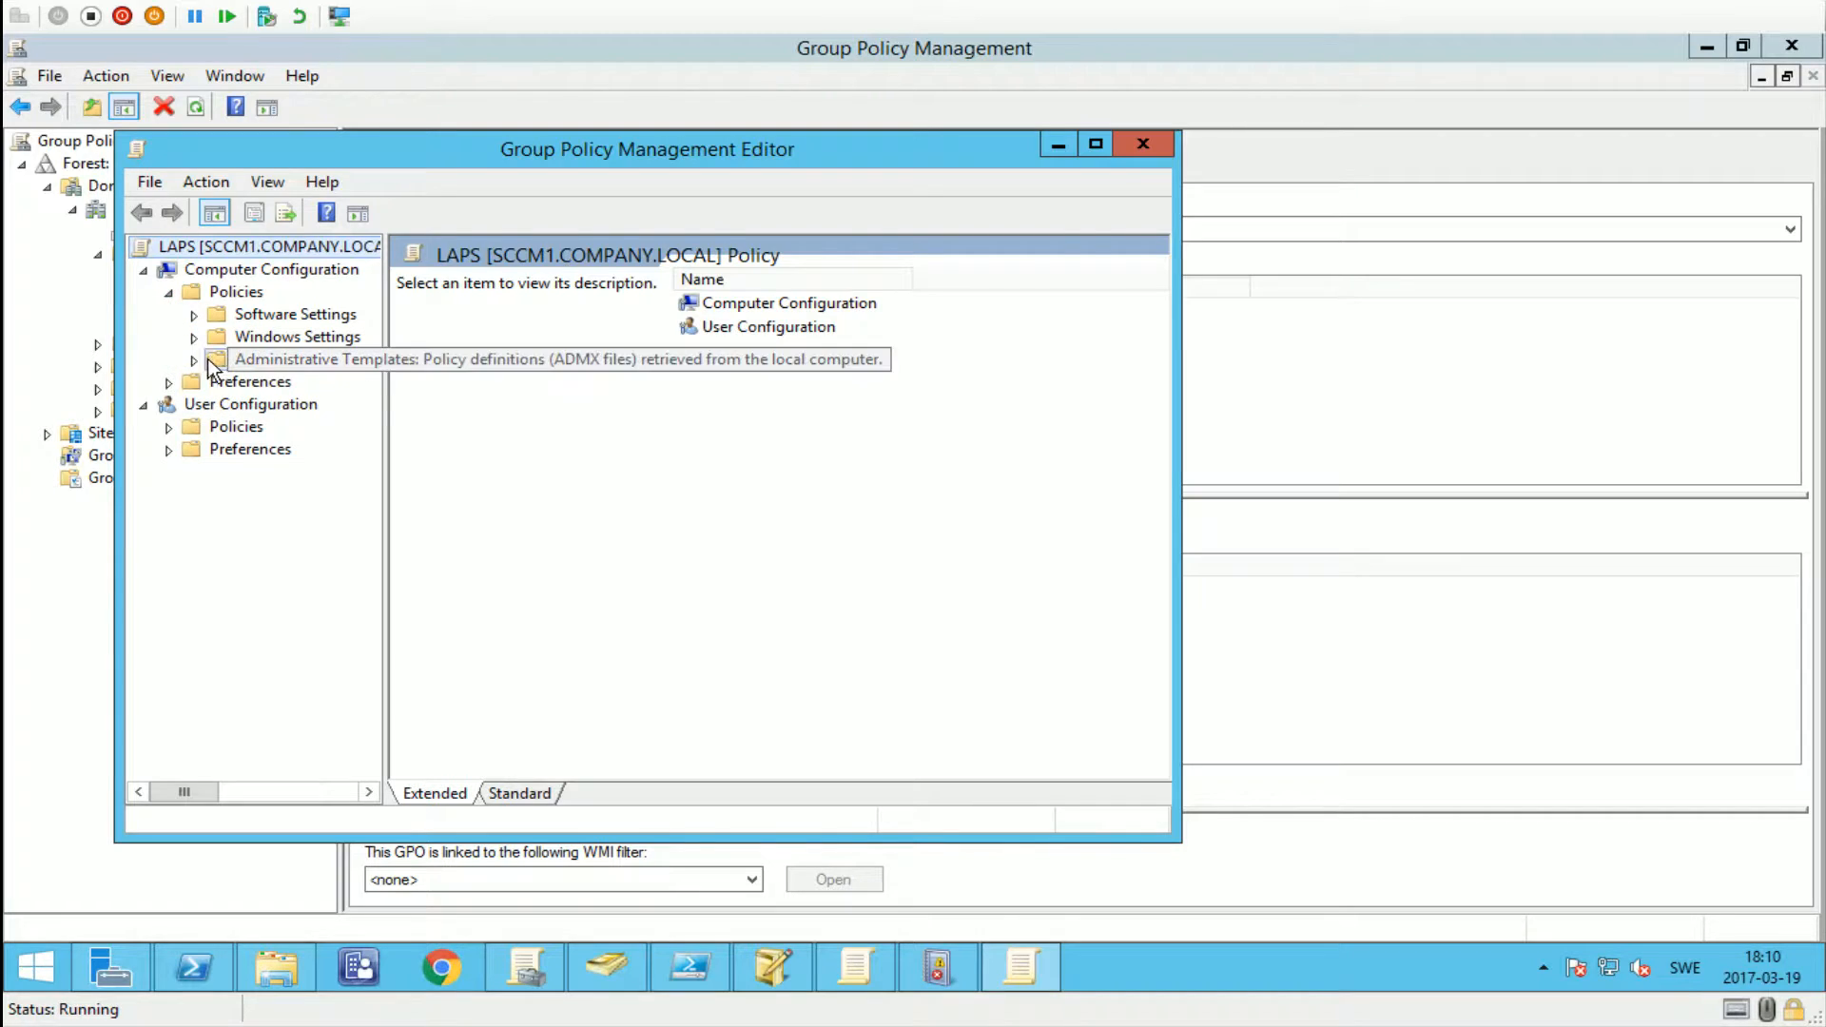
click(197, 360)
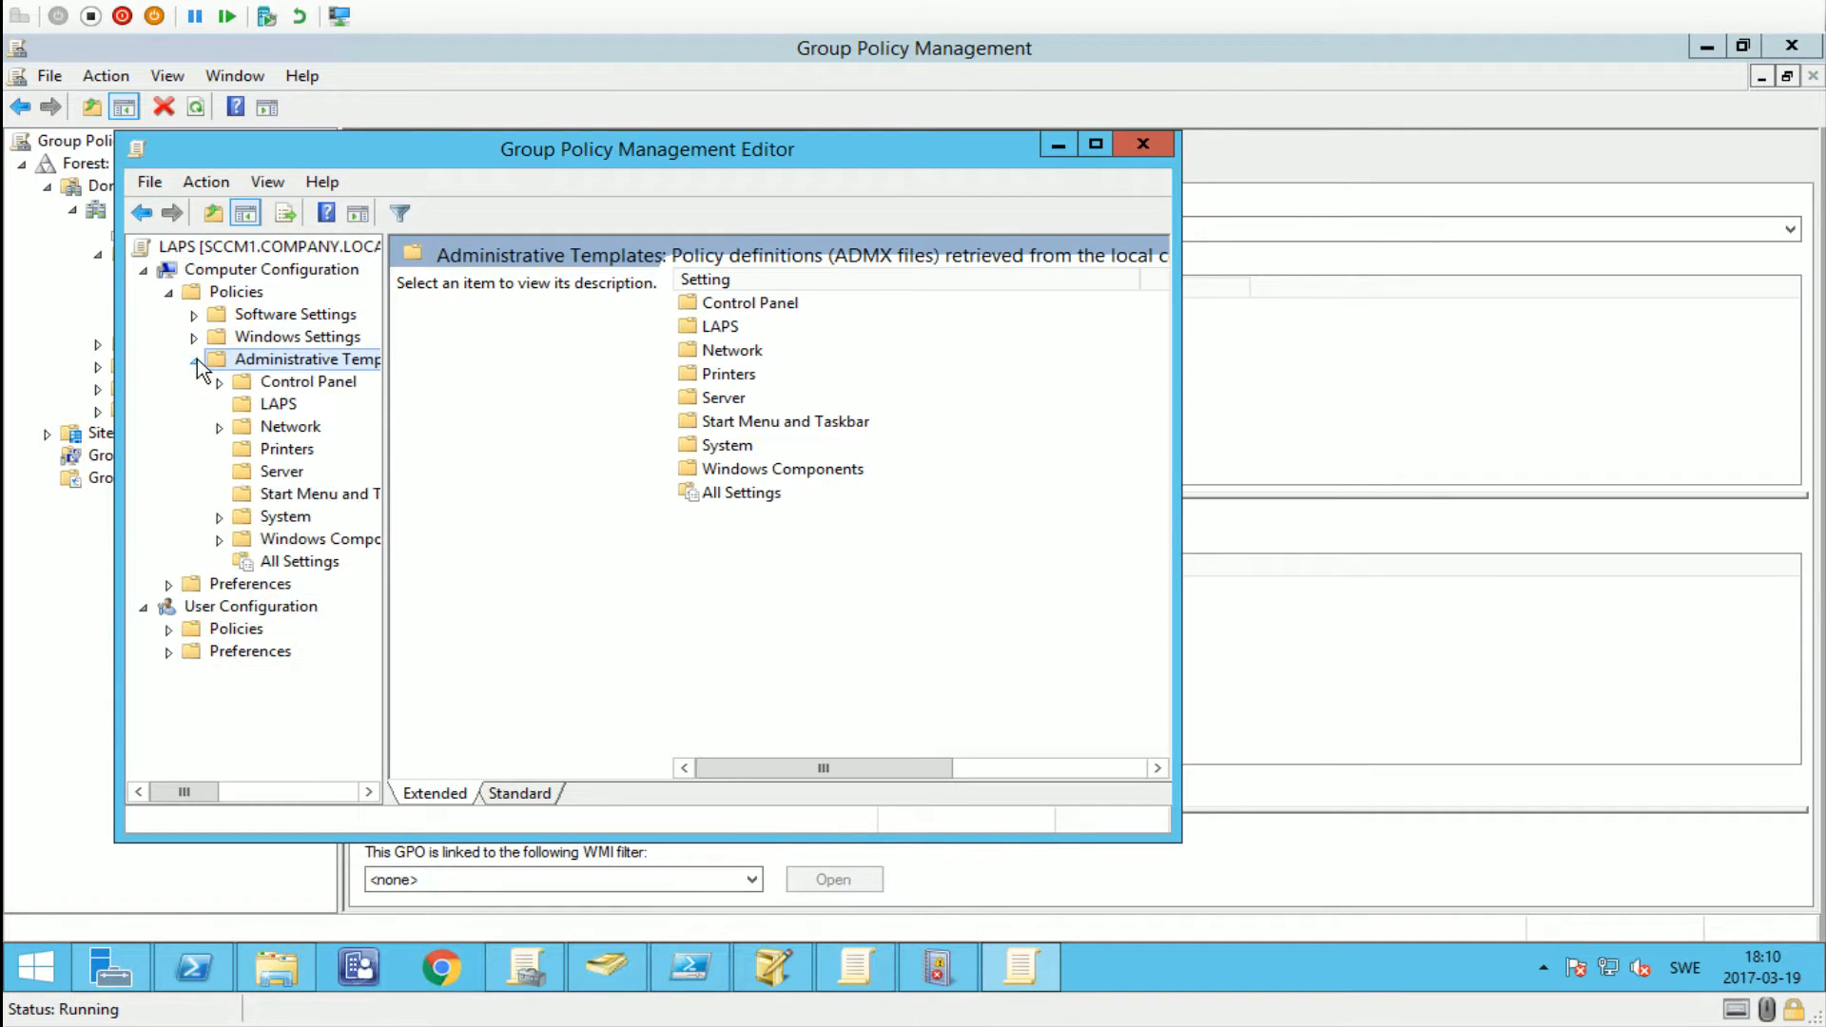
click(1092, 148)
- Examine the Password Settings policy's complexity options, password length and password age, and close it without saving
click(678, 198)
double_click(676, 198)
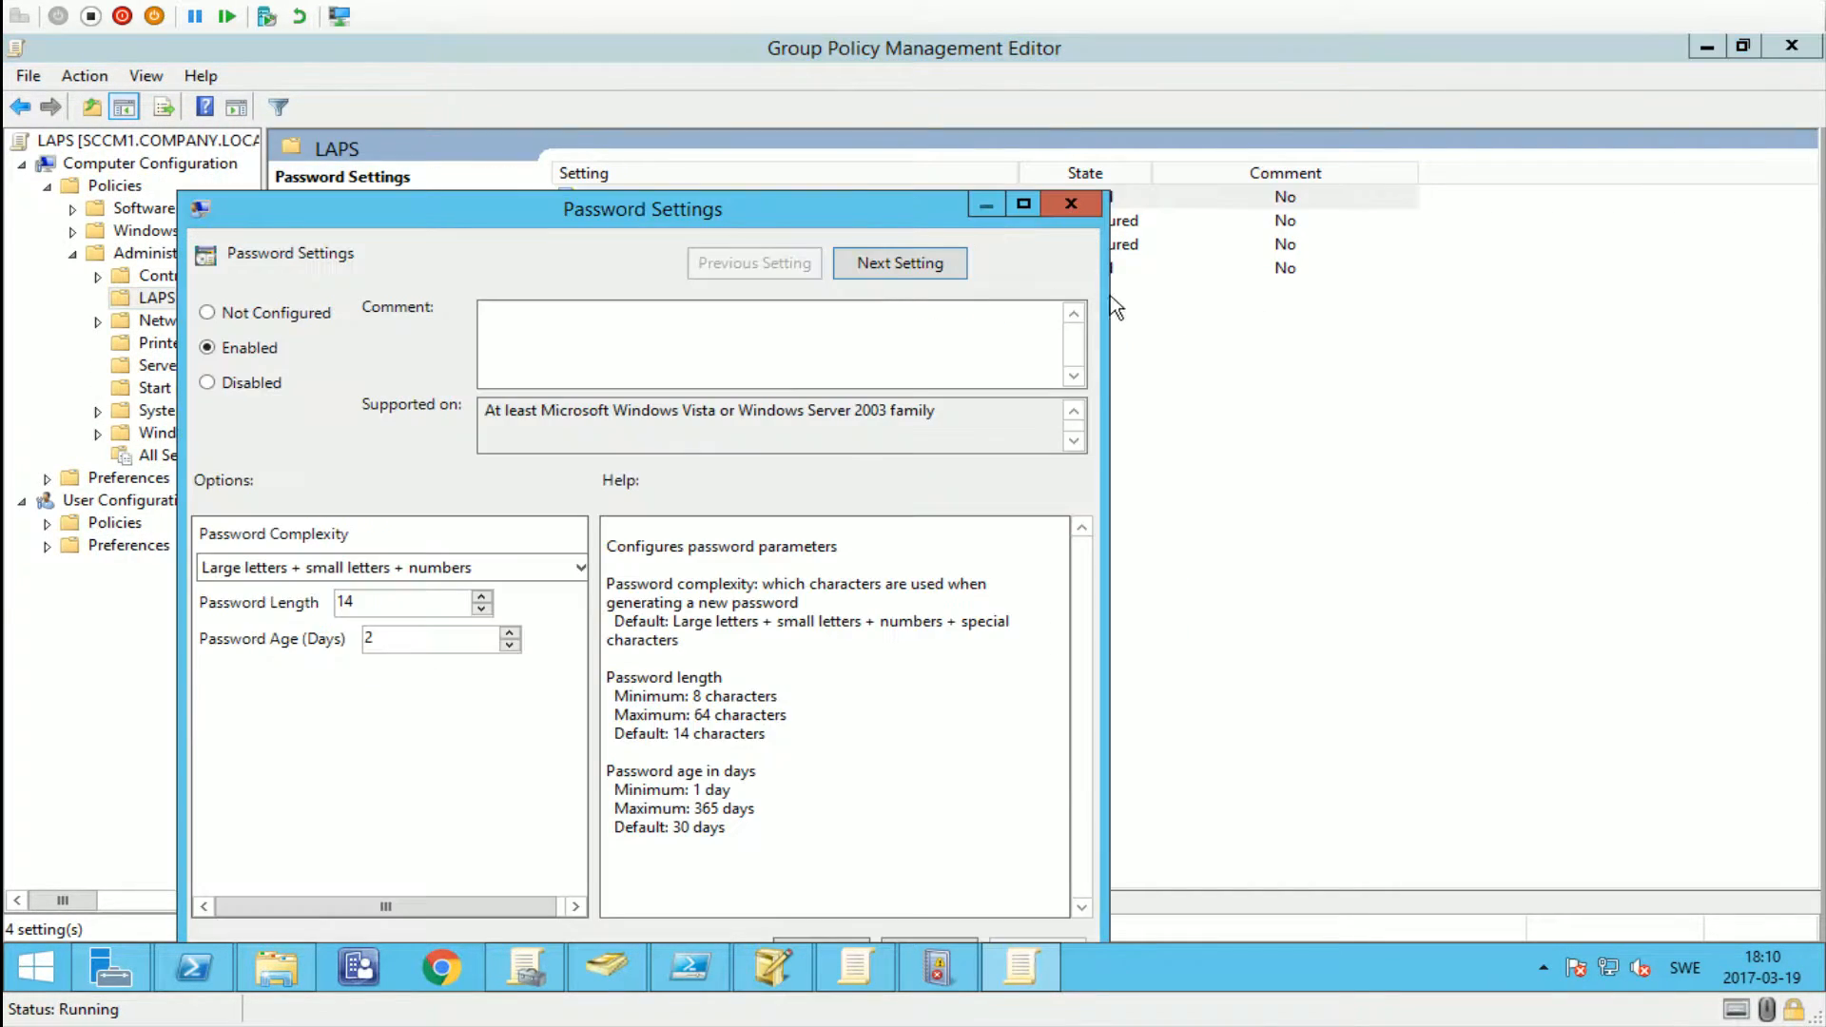
drag(429, 214, 499, 129)
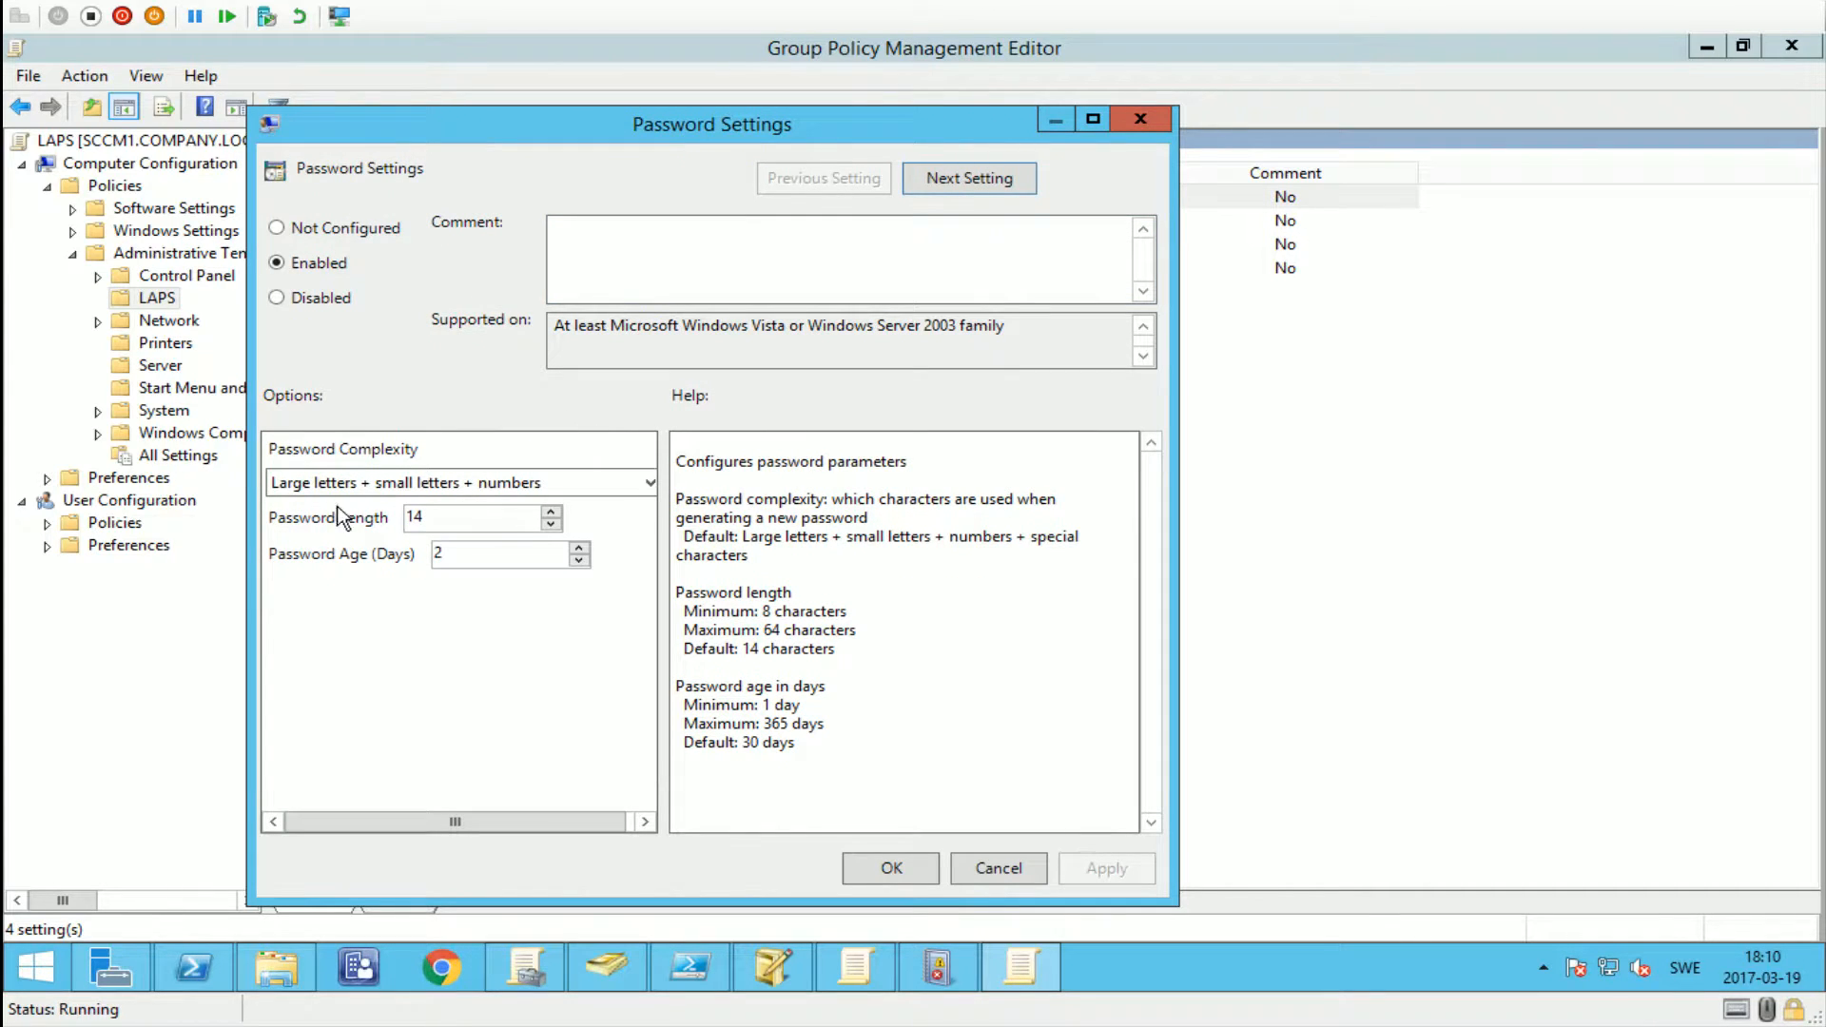
click(646, 483)
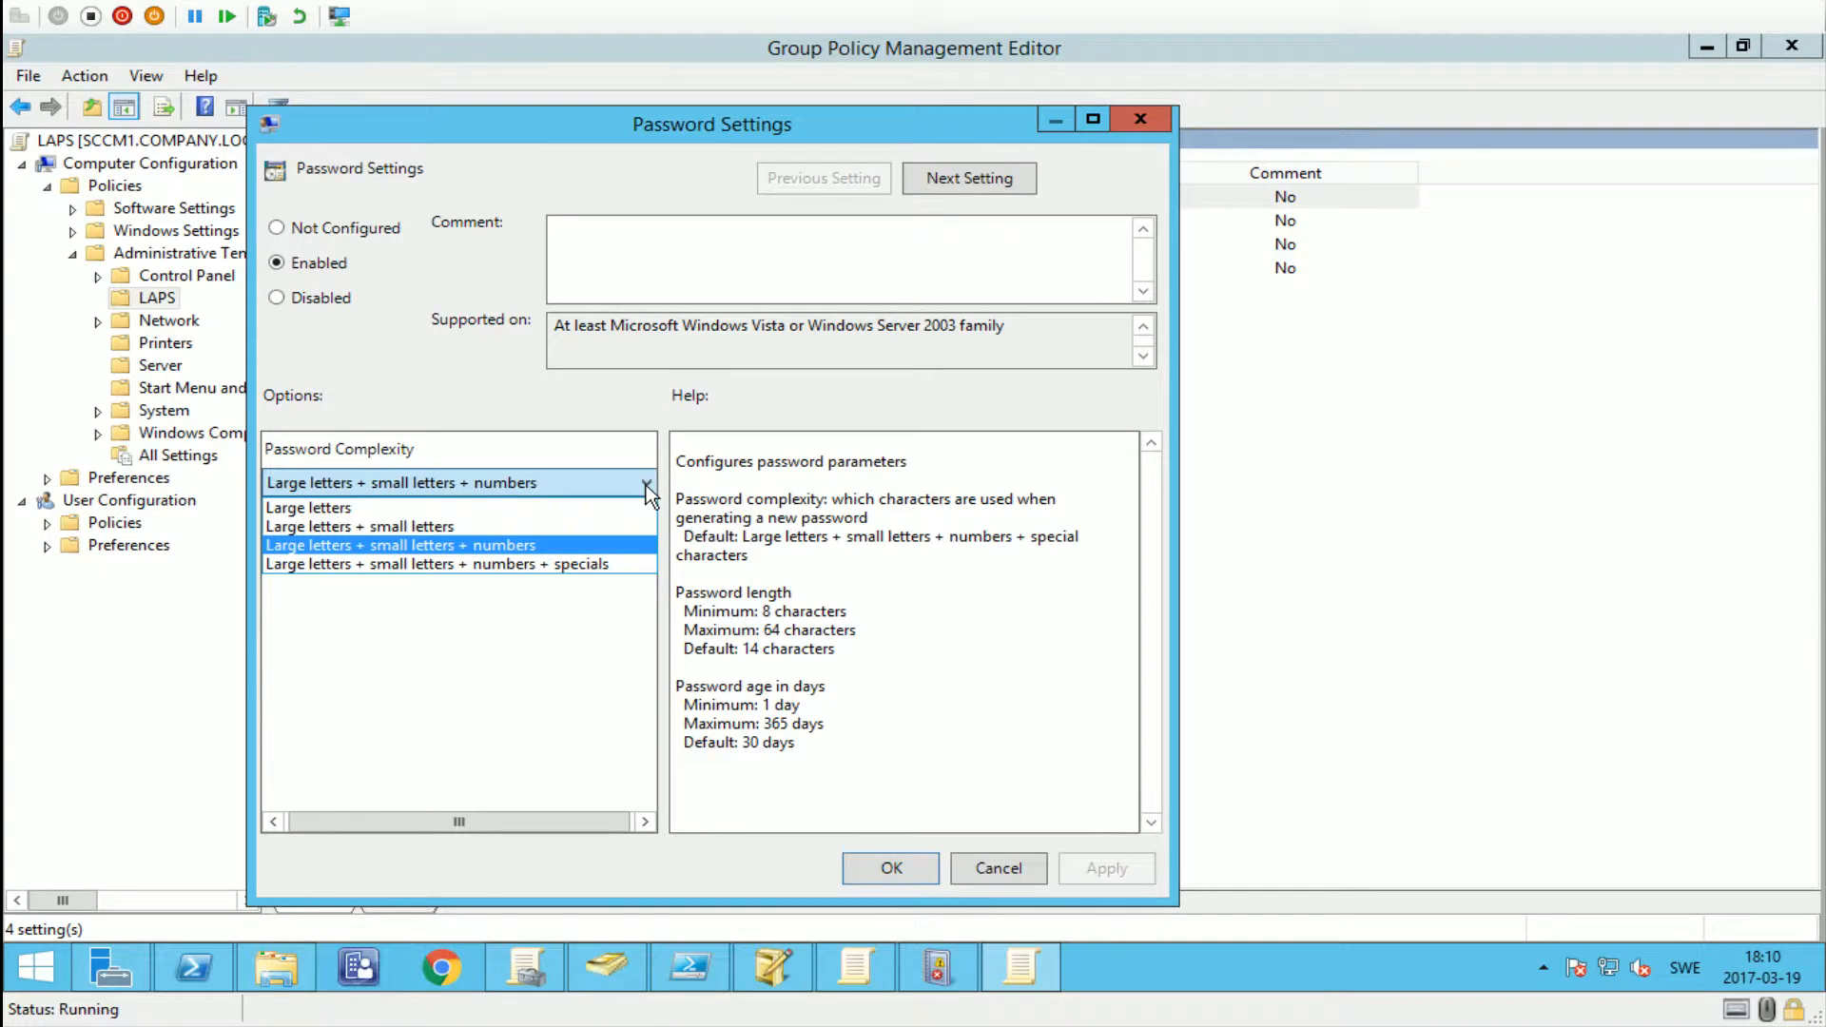
click(590, 548)
drag(497, 518, 328, 522)
click(462, 516)
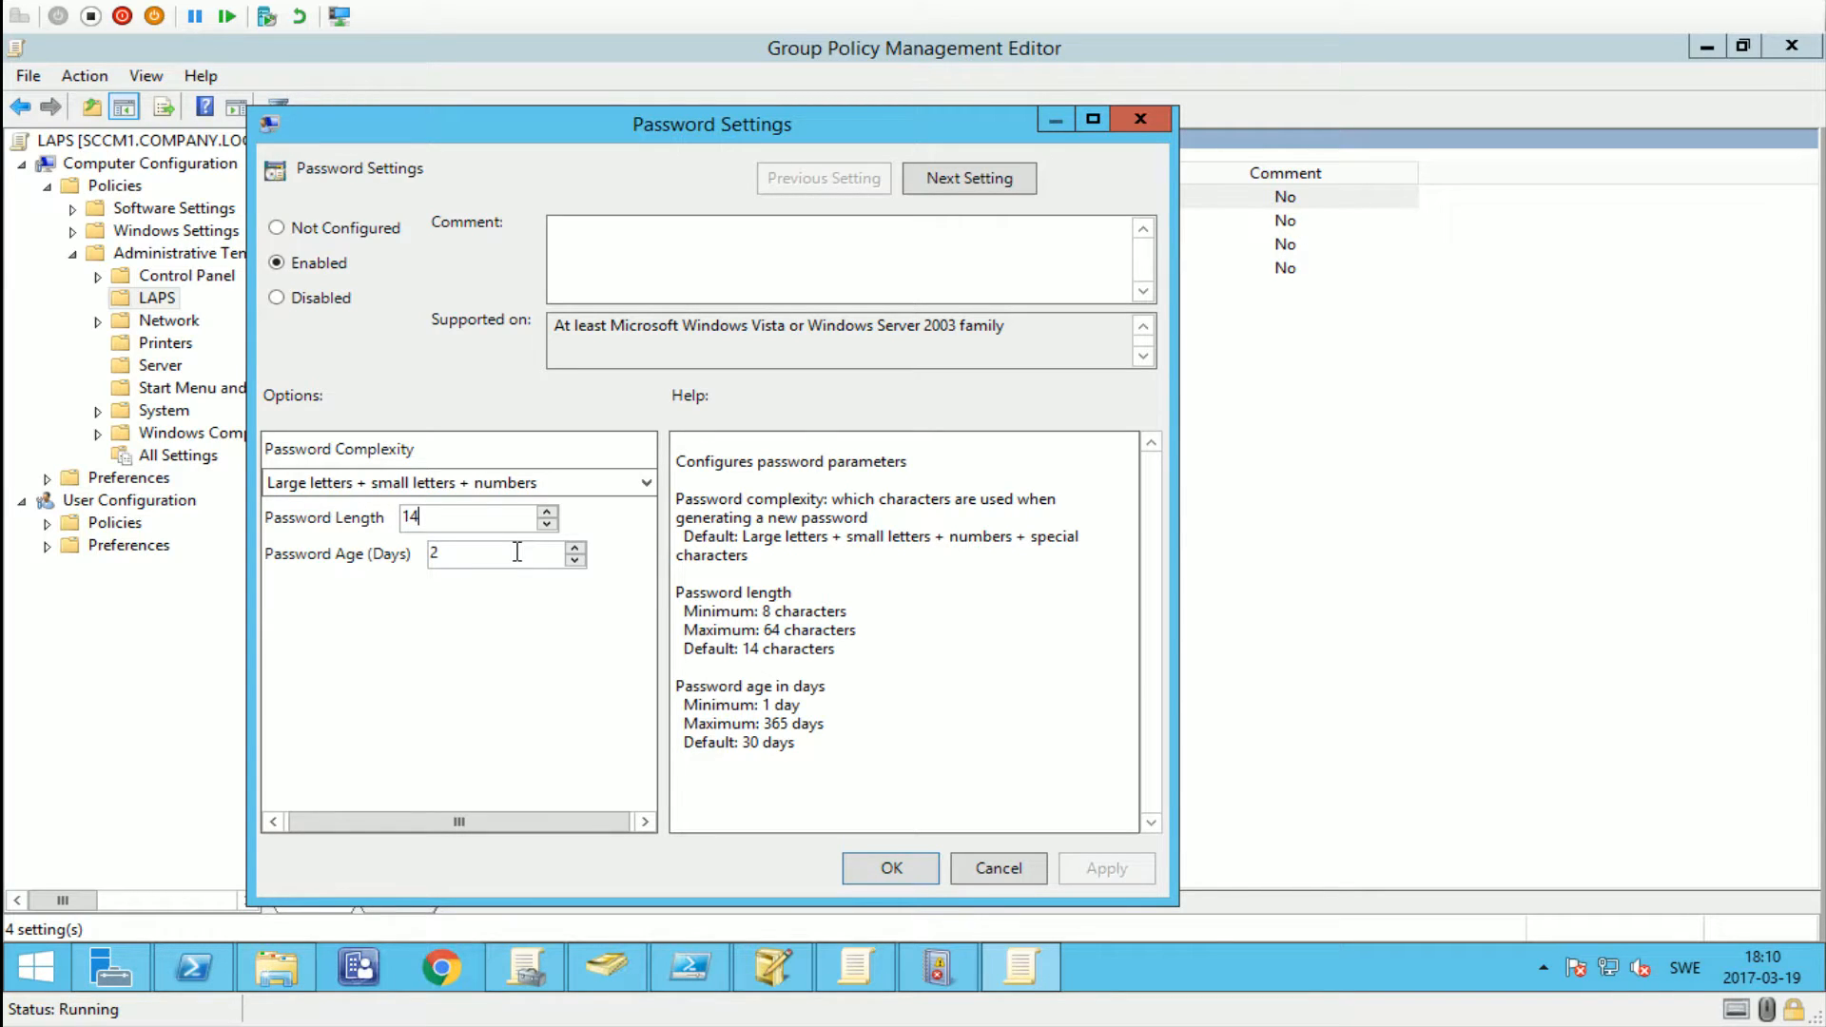
click(990, 866)
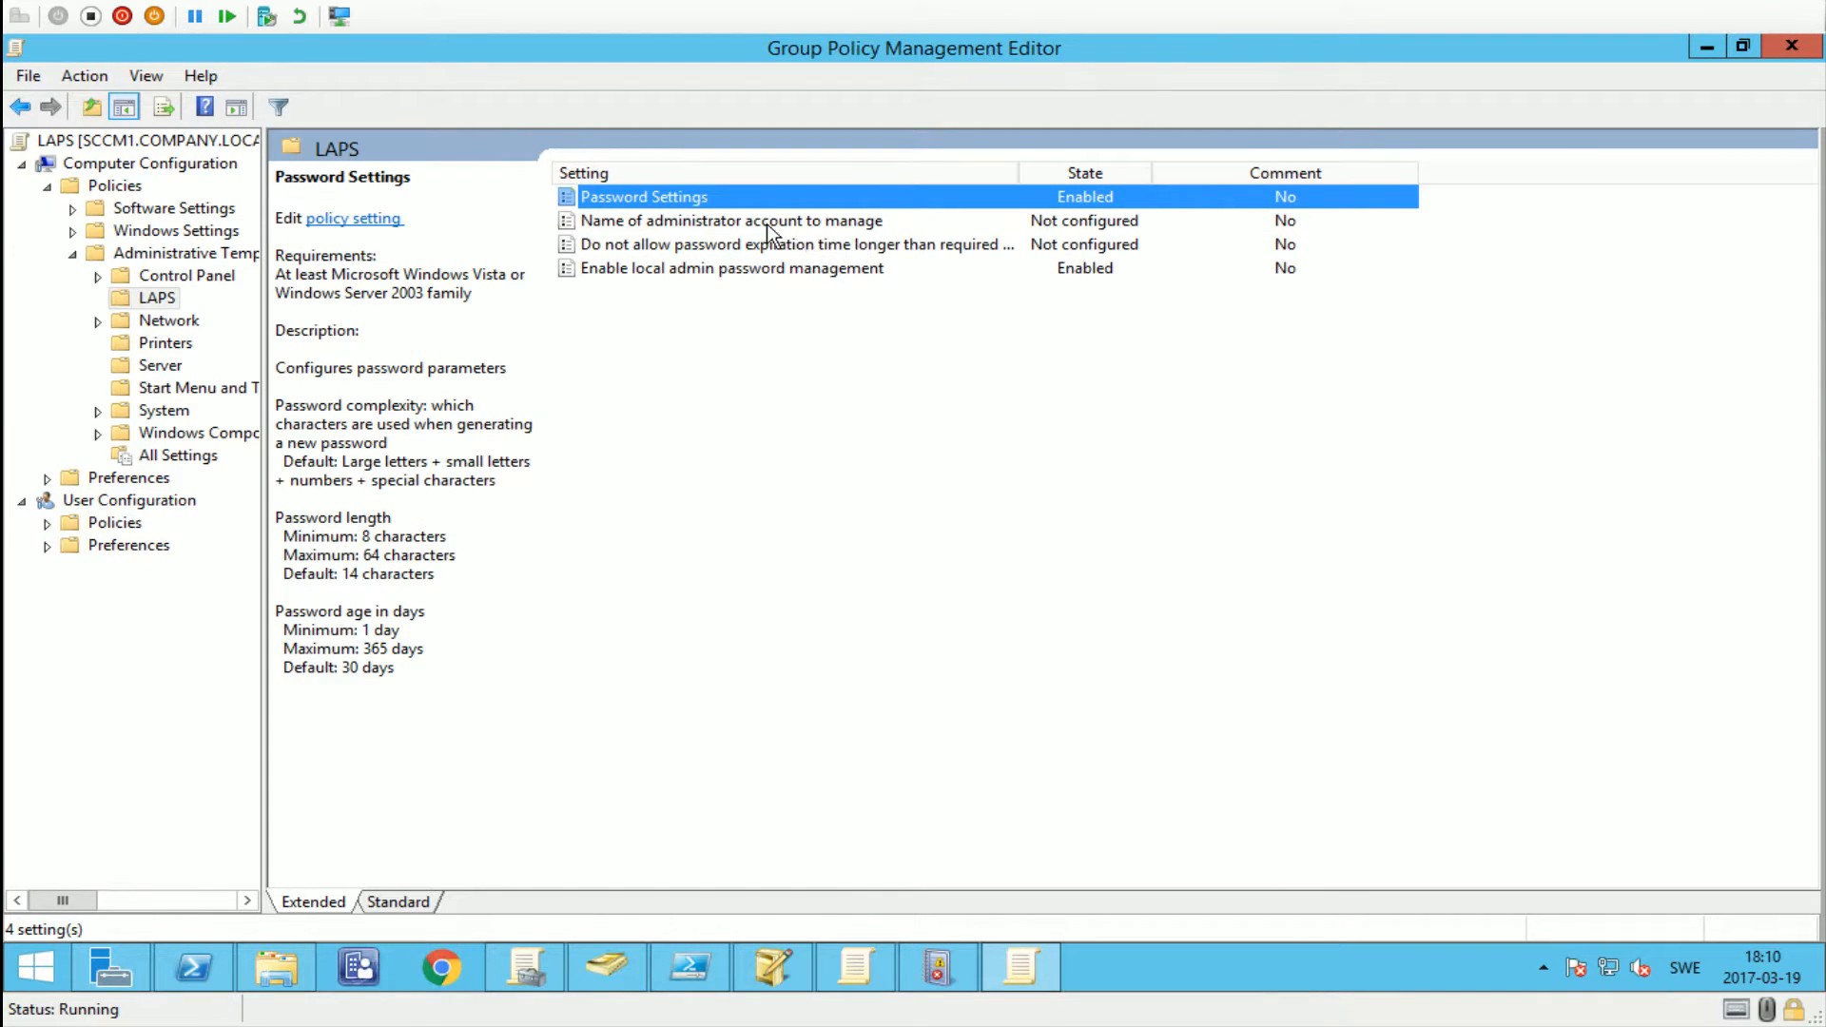
- Review the policies for the name of the administrator account to manage and for disallowing longer password expiration, without saving
double_click(924, 219)
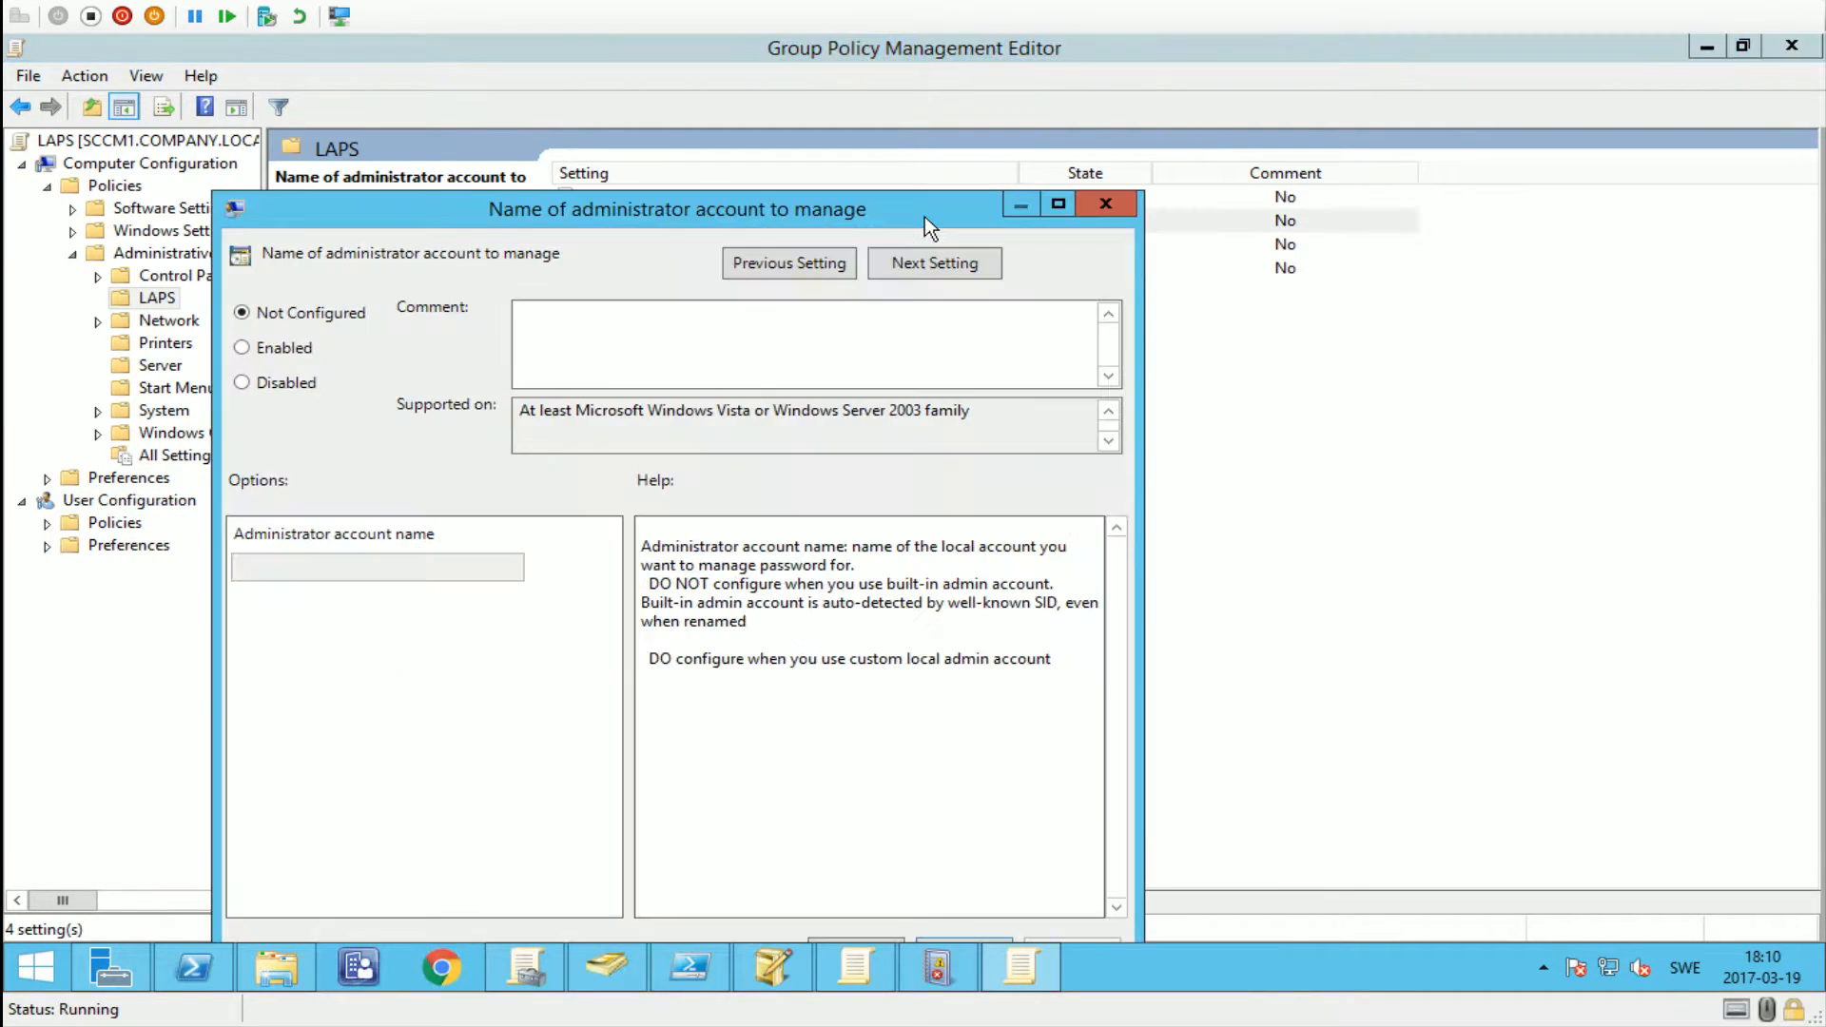
drag(398, 212, 716, 147)
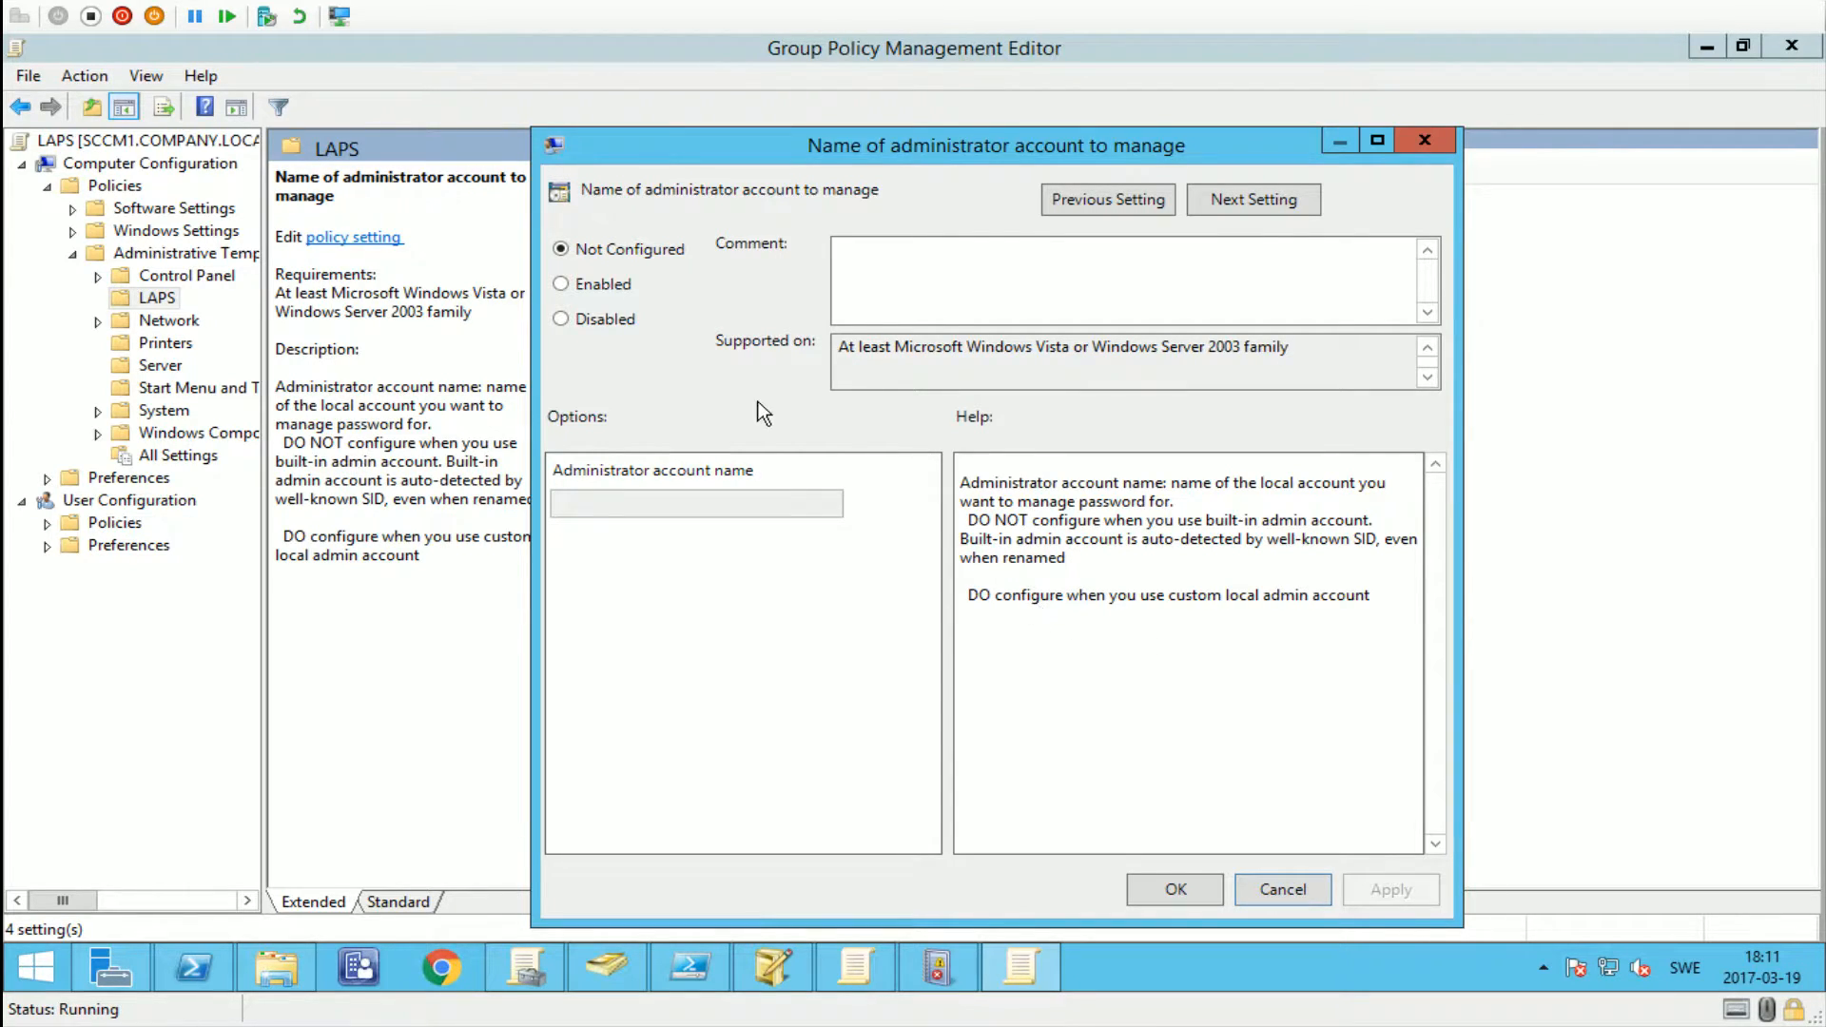
click(1276, 889)
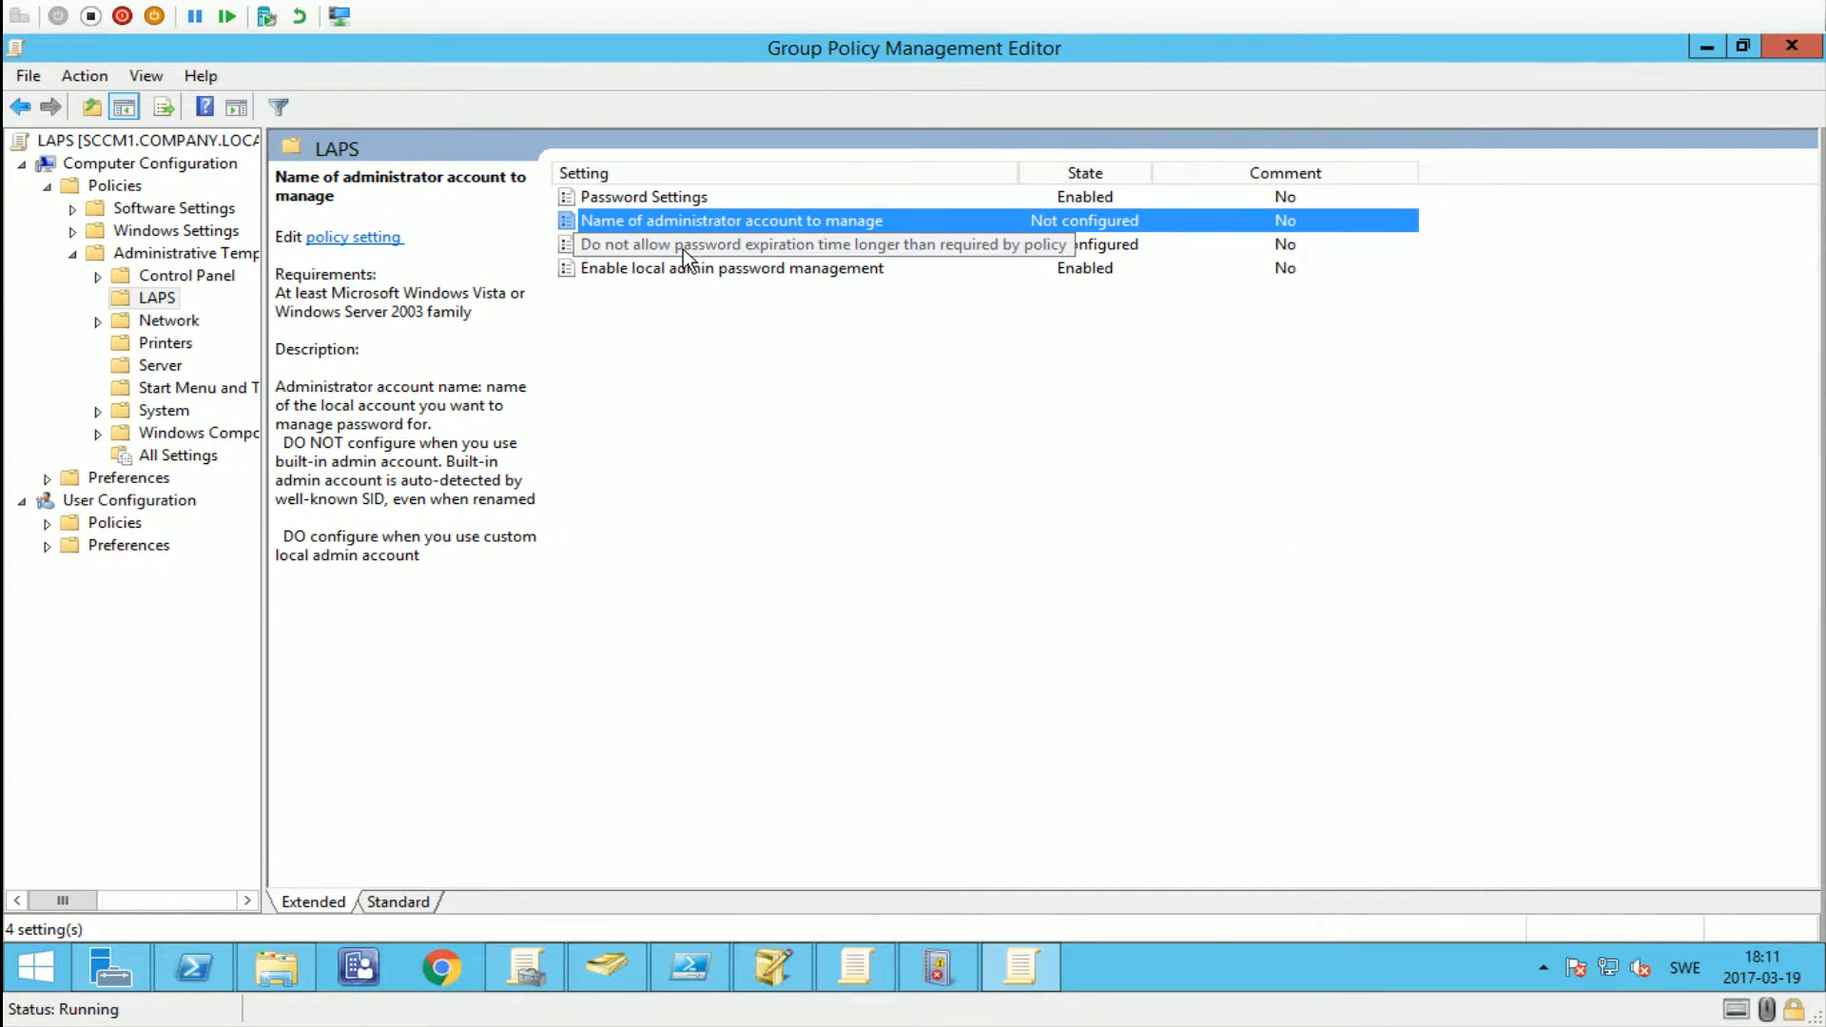
double_click(954, 245)
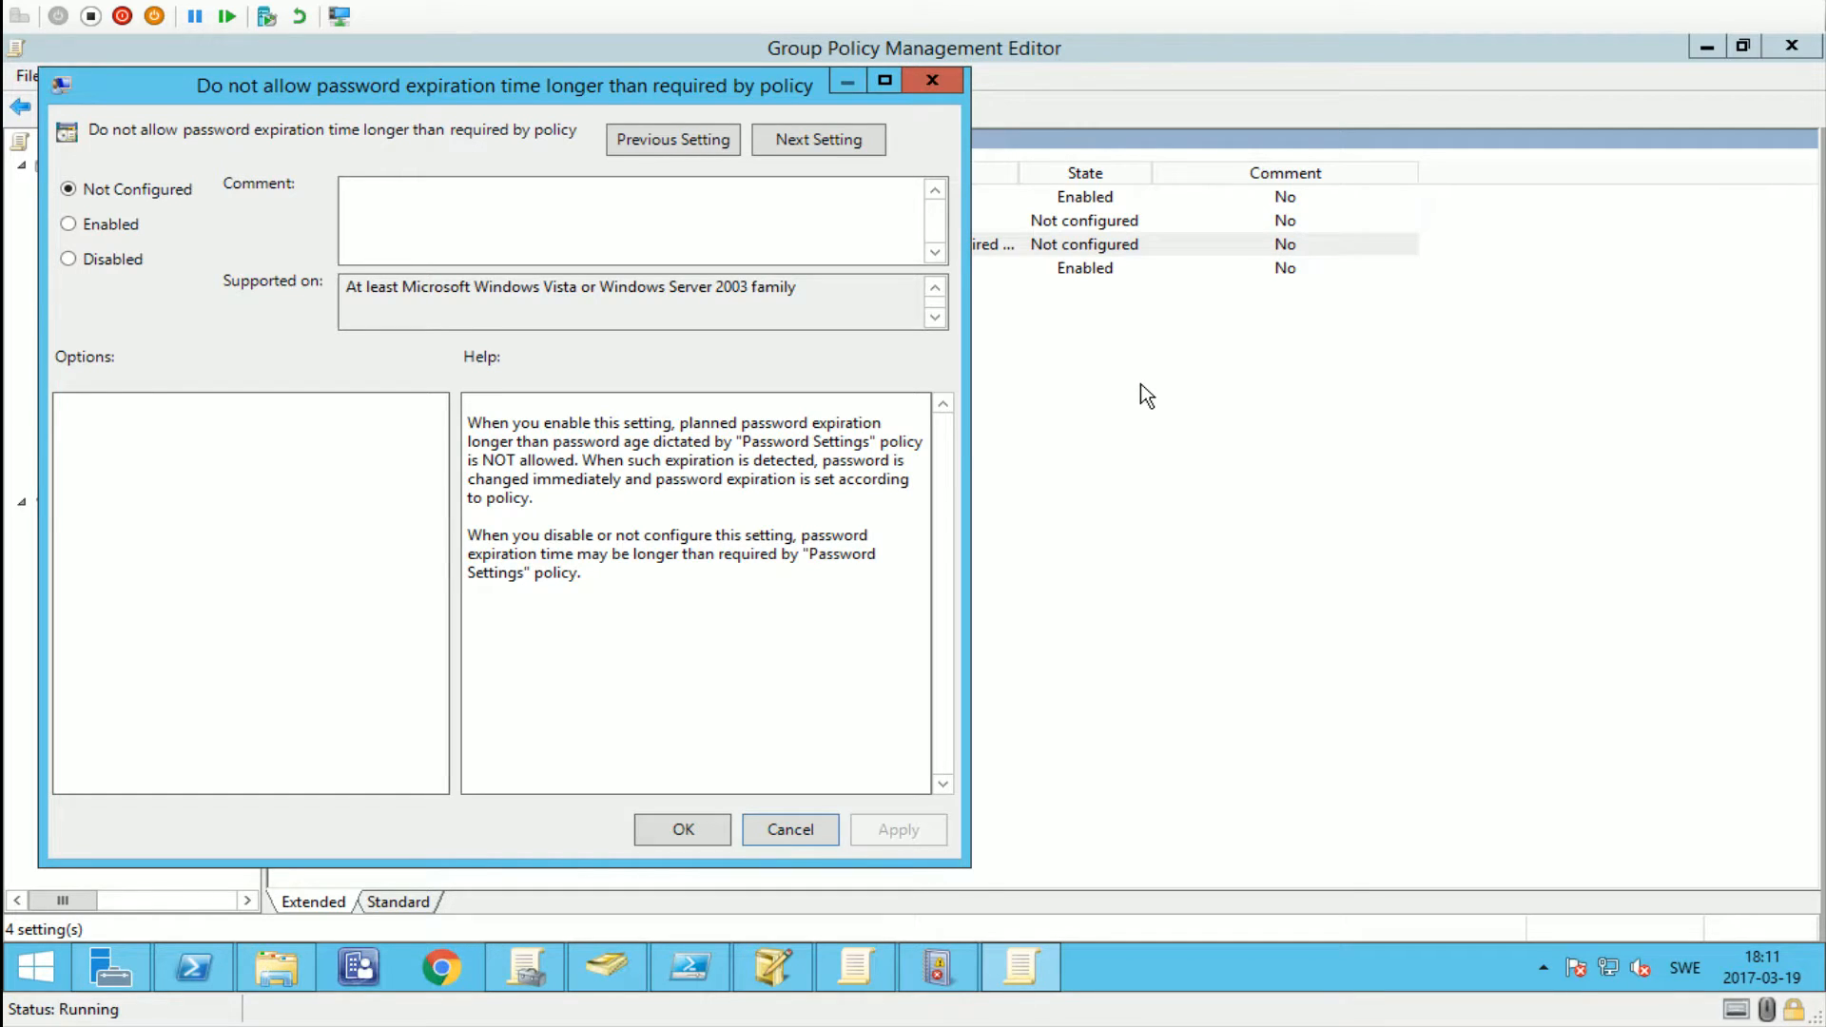
click(803, 831)
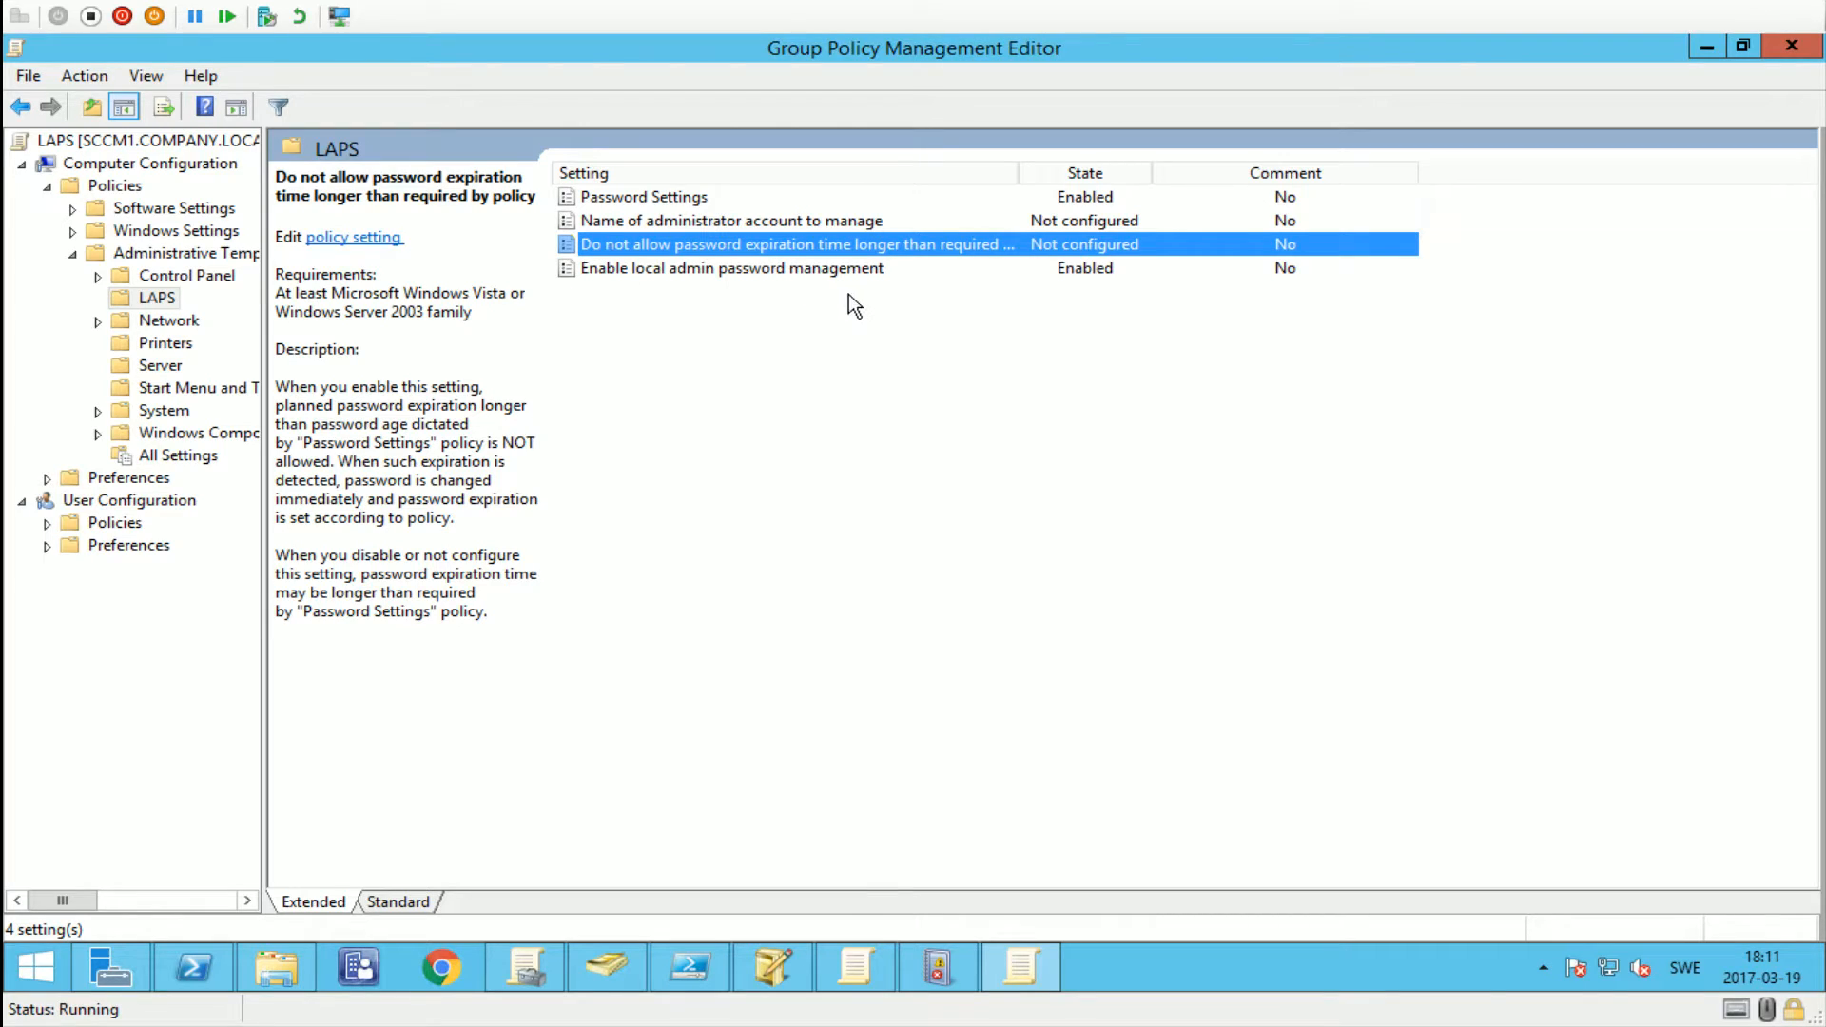
- Review the Enable local admin password management policy and close it without saving
click(856, 271)
double_click(973, 271)
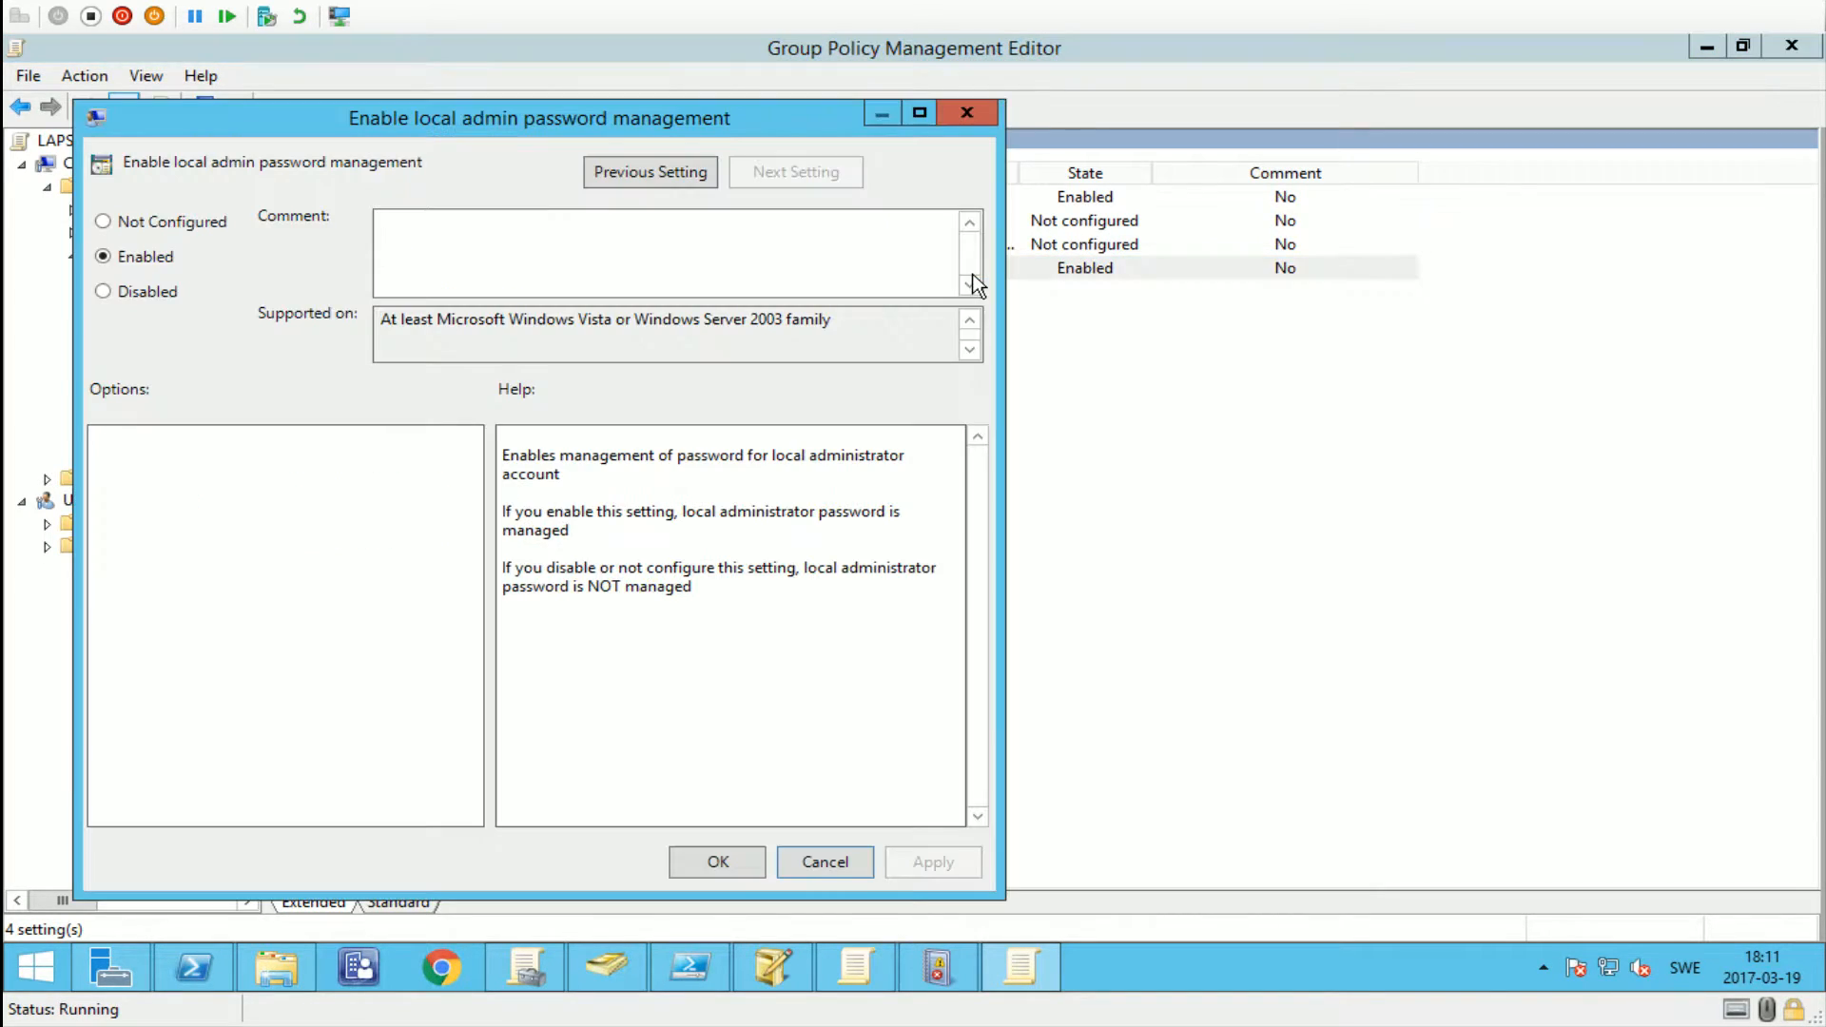
click(825, 862)
click(1094, 416)
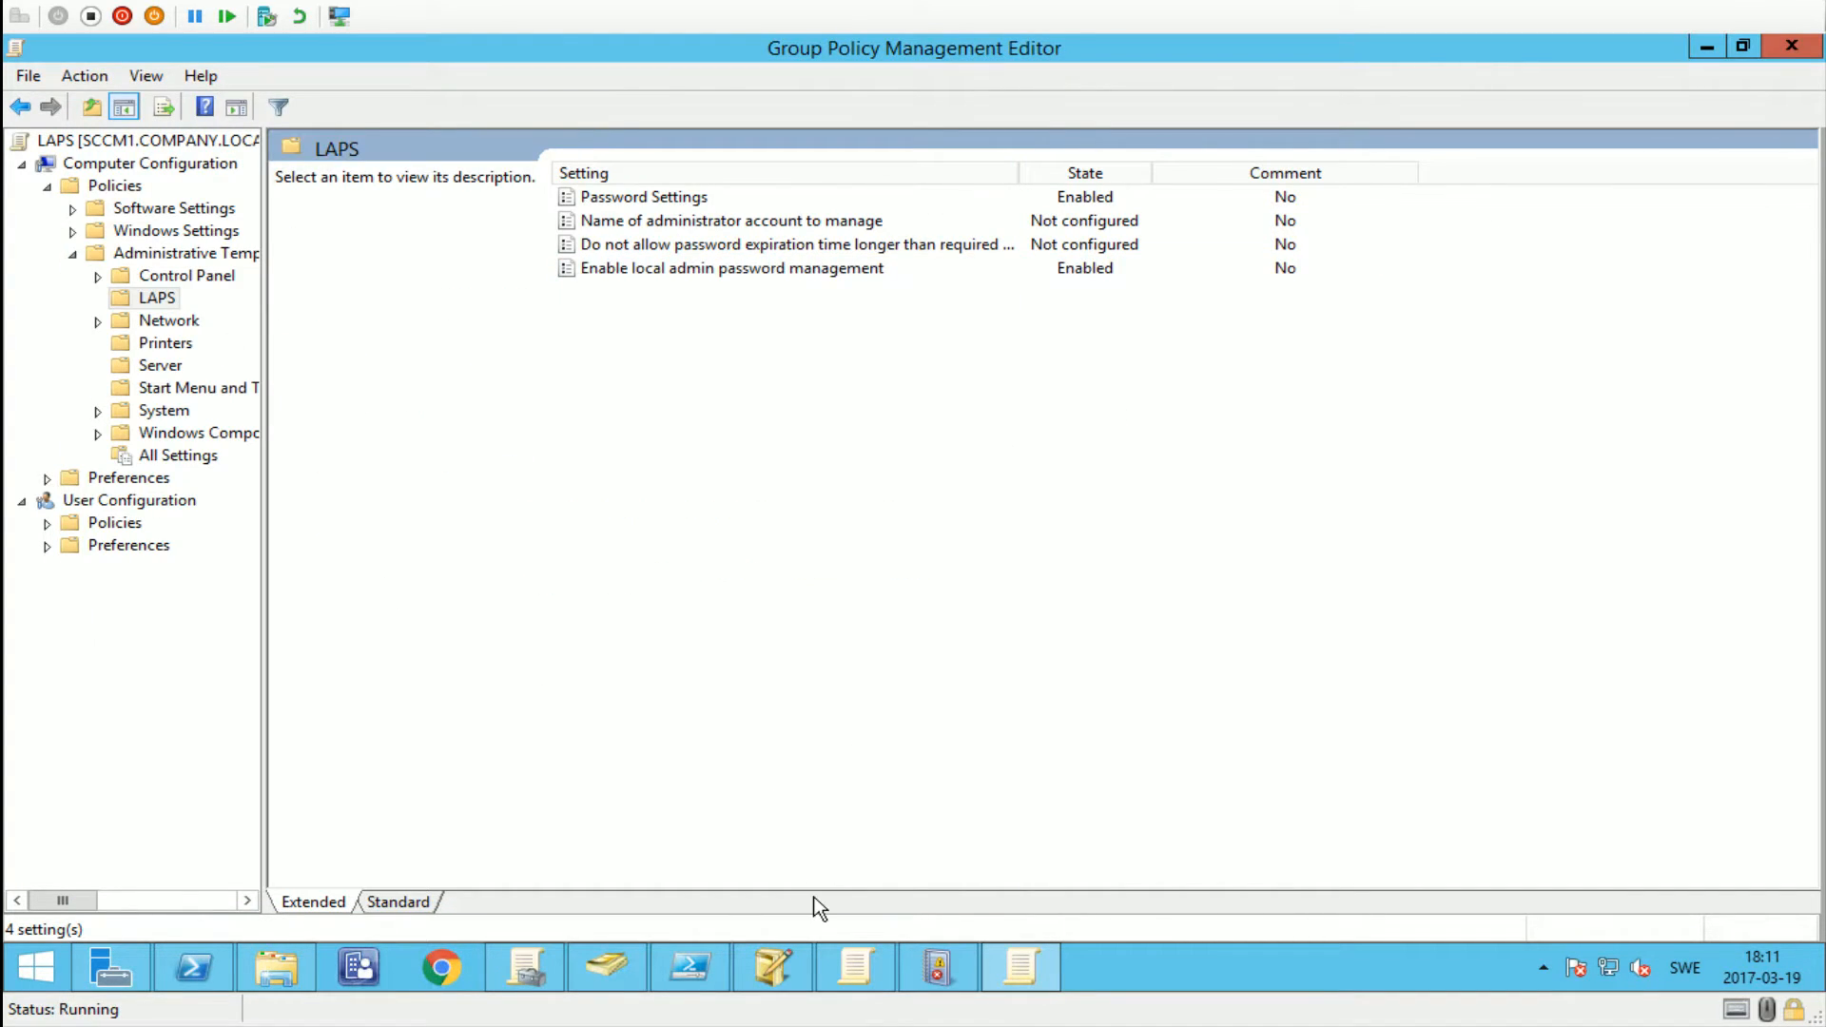
- Leave the policy editor, launch AdmPwd.UI.exe from the LAPS program folder and look up the password of computer sd010
click(1704, 49)
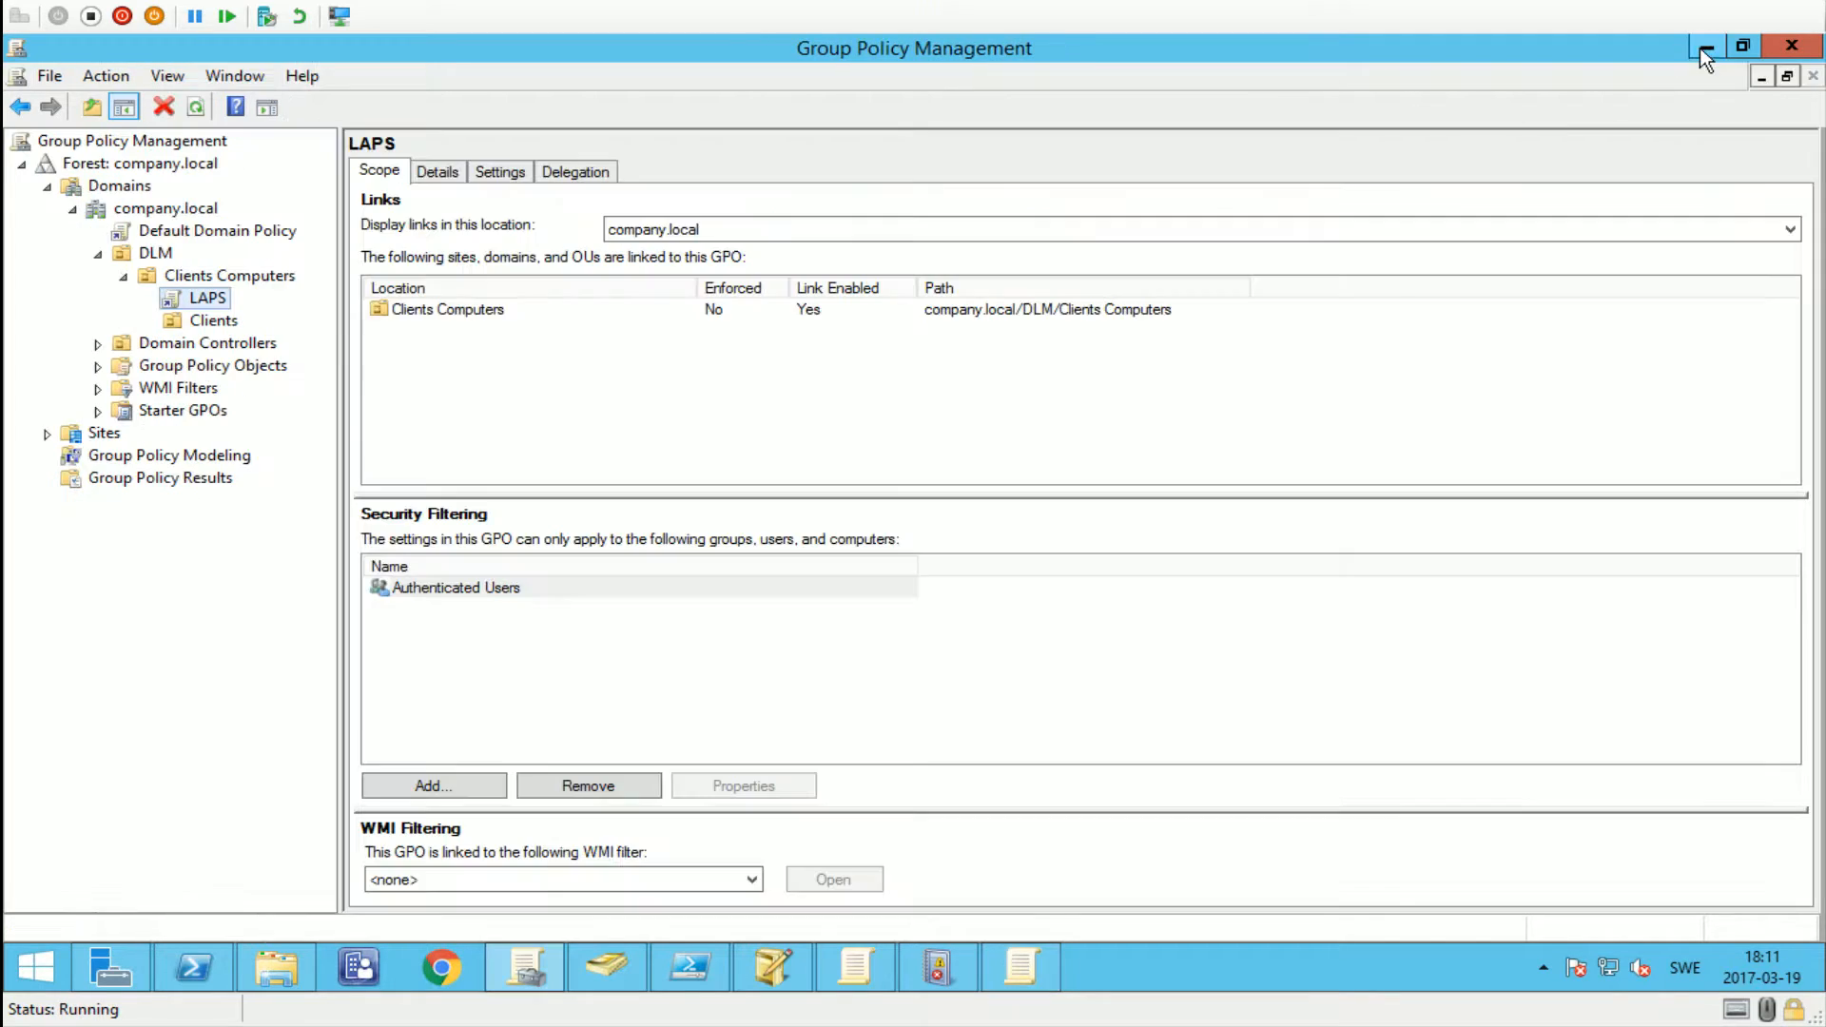
click(275, 967)
double_click(424, 190)
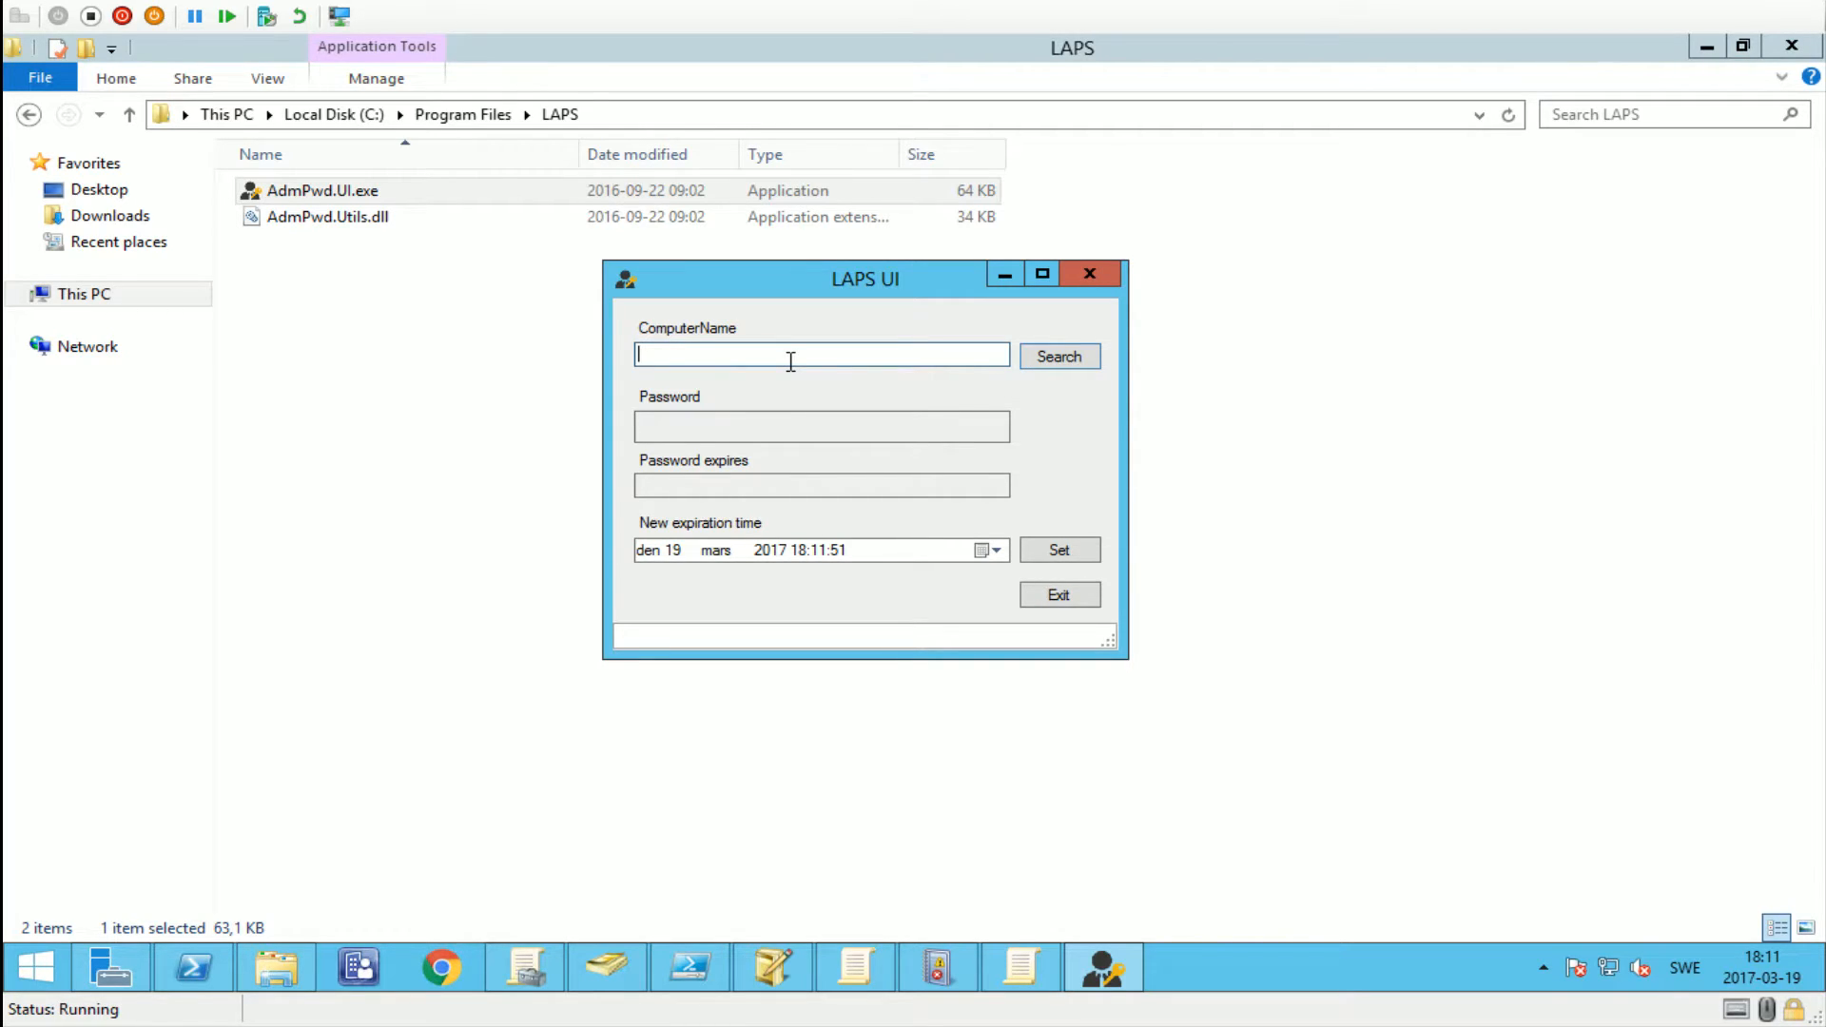
text(sd010)
click(1046, 352)
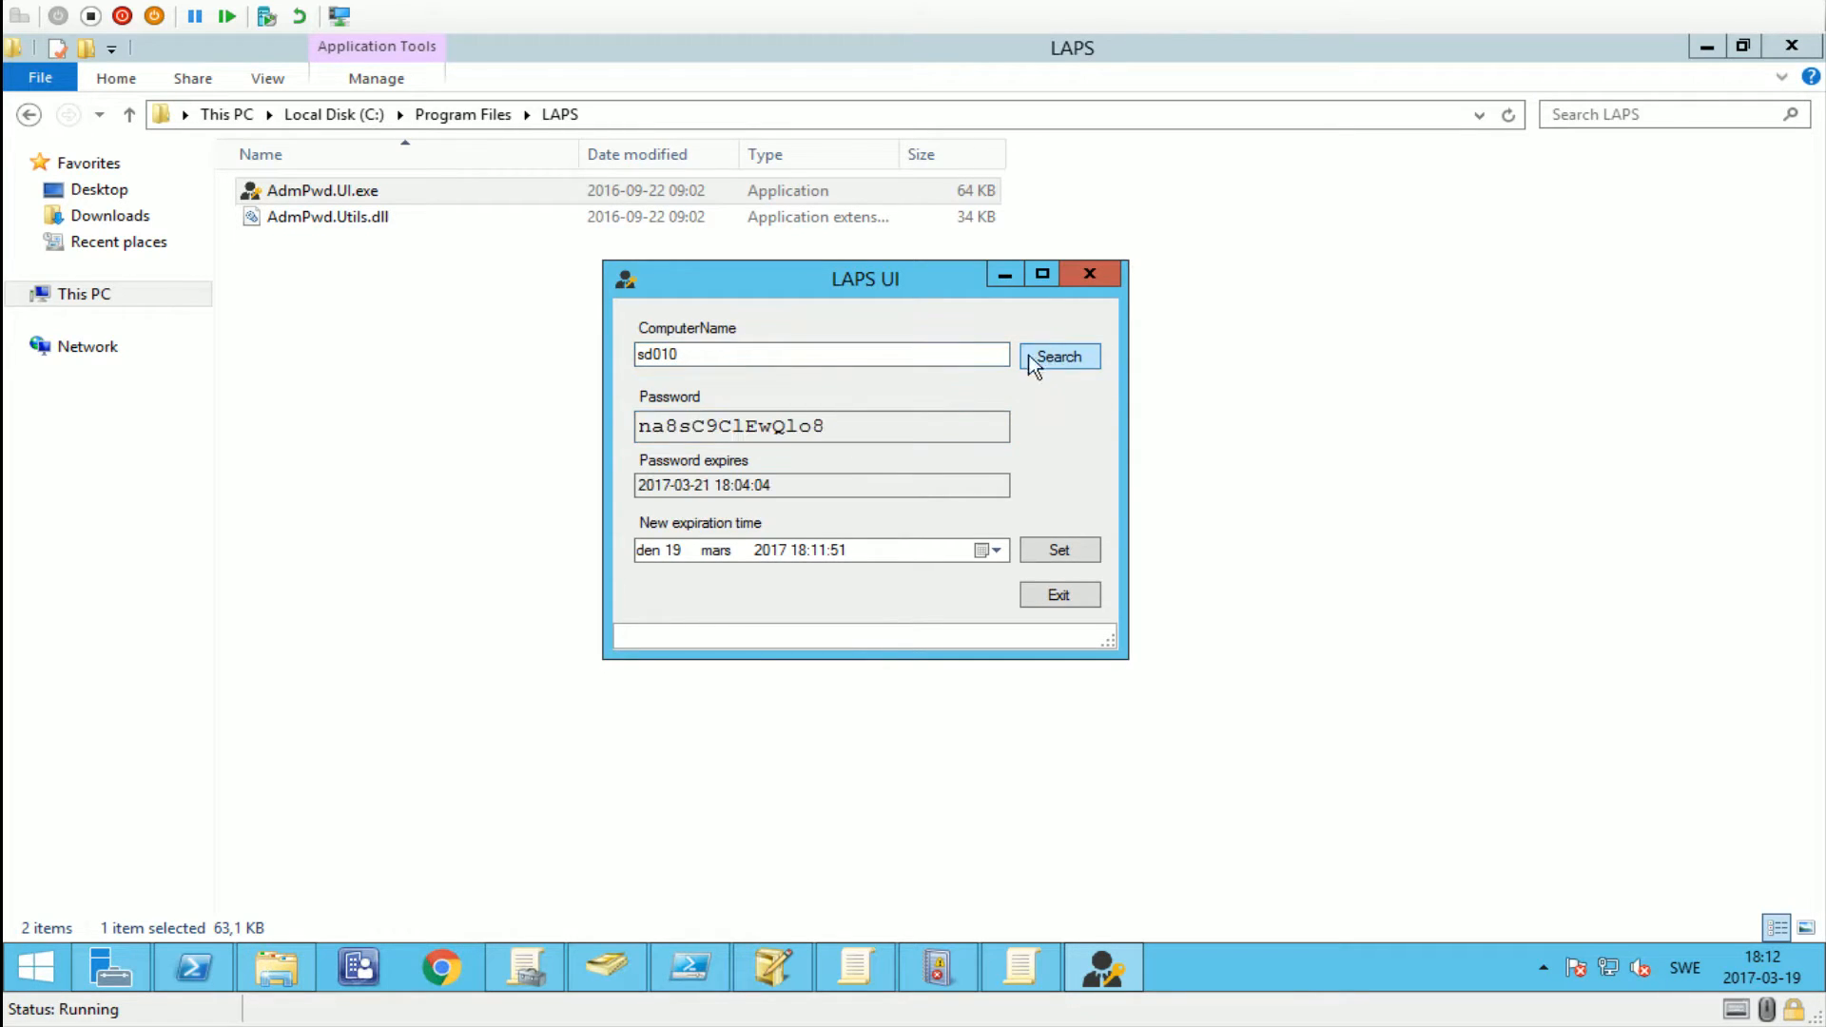
- Examine sd010's password, its expiry date and the calendar for choosing a new expiration time
drag(938, 424, 505, 448)
click(866, 425)
drag(803, 484, 558, 489)
click(865, 482)
click(987, 551)
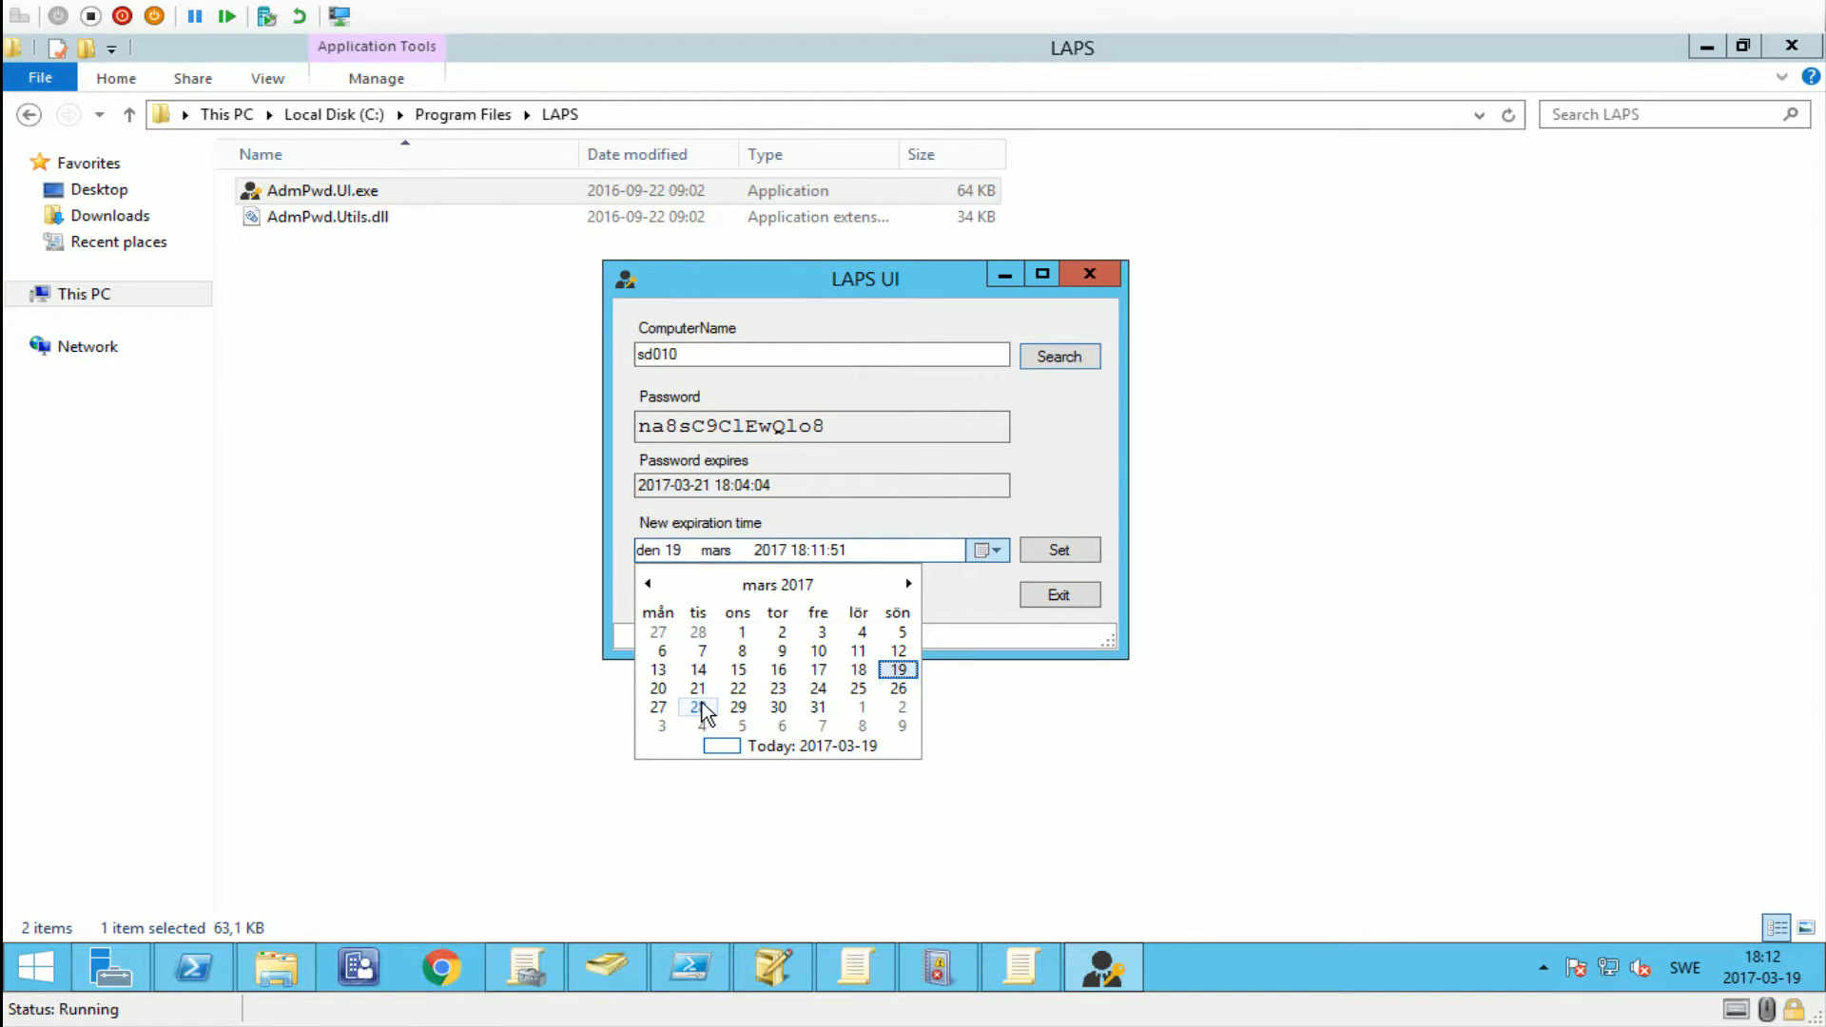
click(981, 594)
click(843, 428)
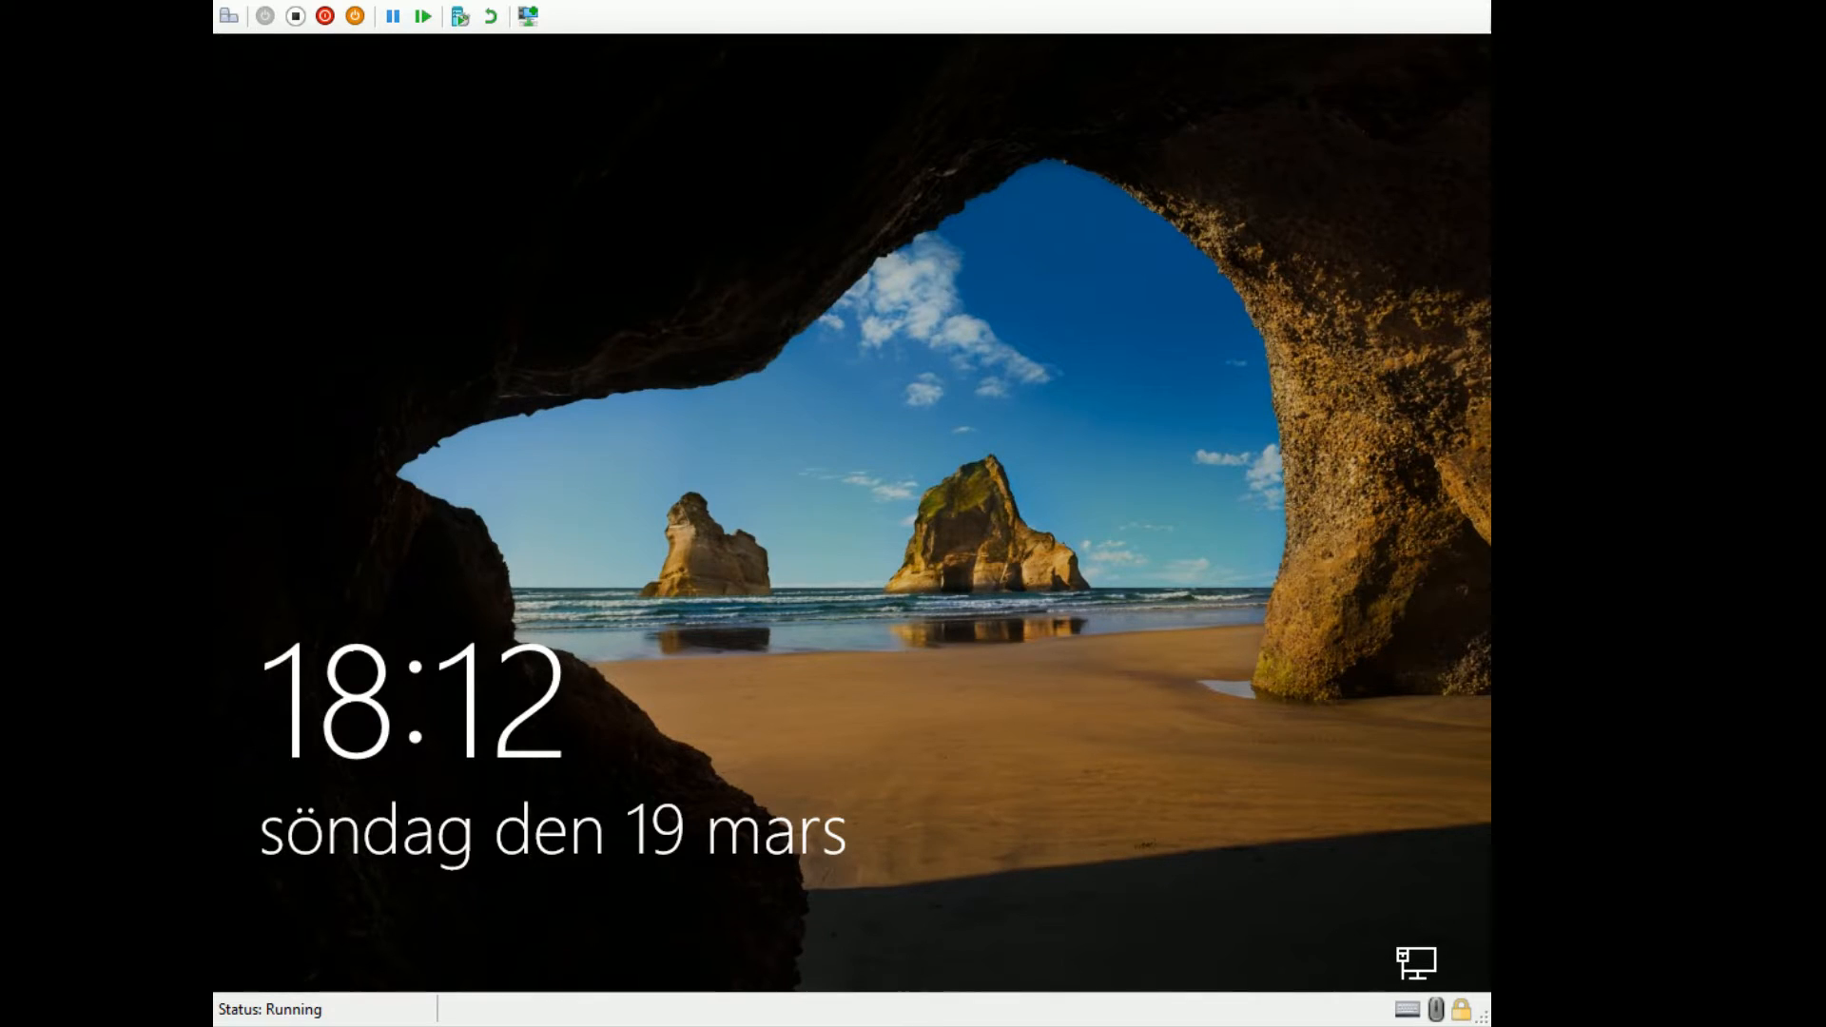
- On the client's sign-in screen, choose Other user and enter administrator as the user name for local machine SD010
click(421, 248)
click(371, 918)
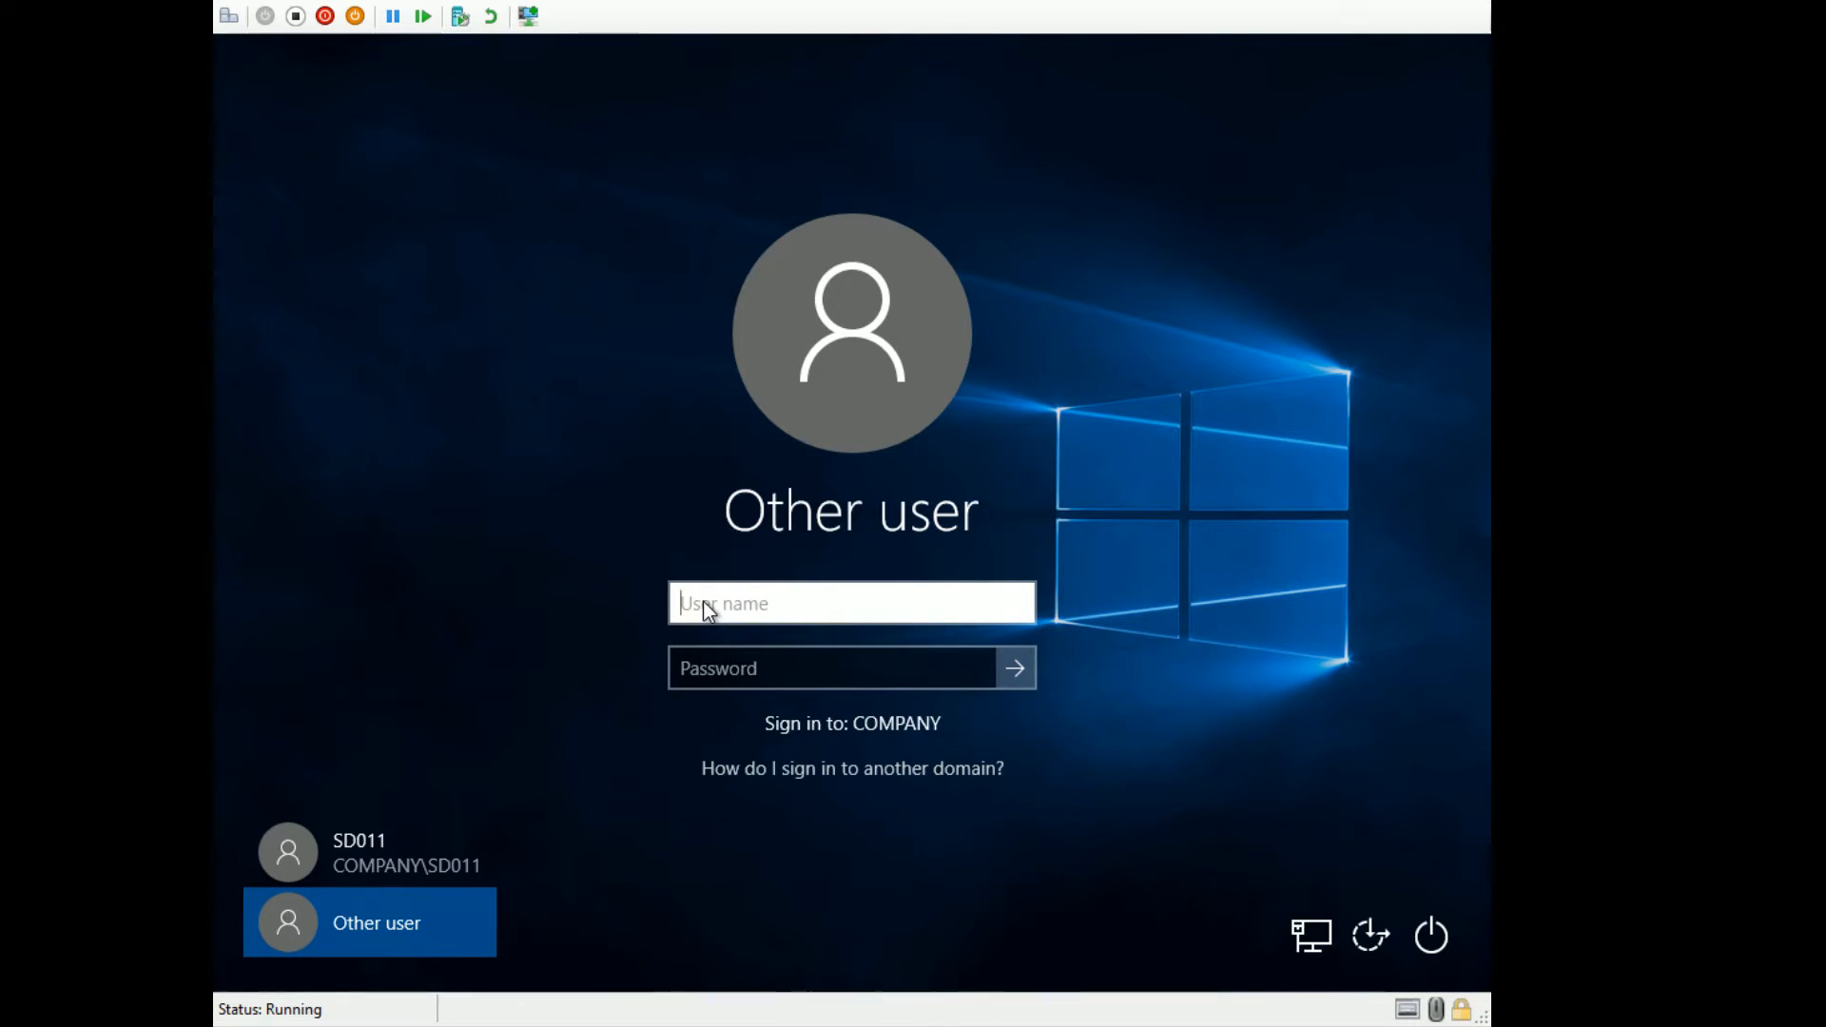
text(administrator)
key(Tab)
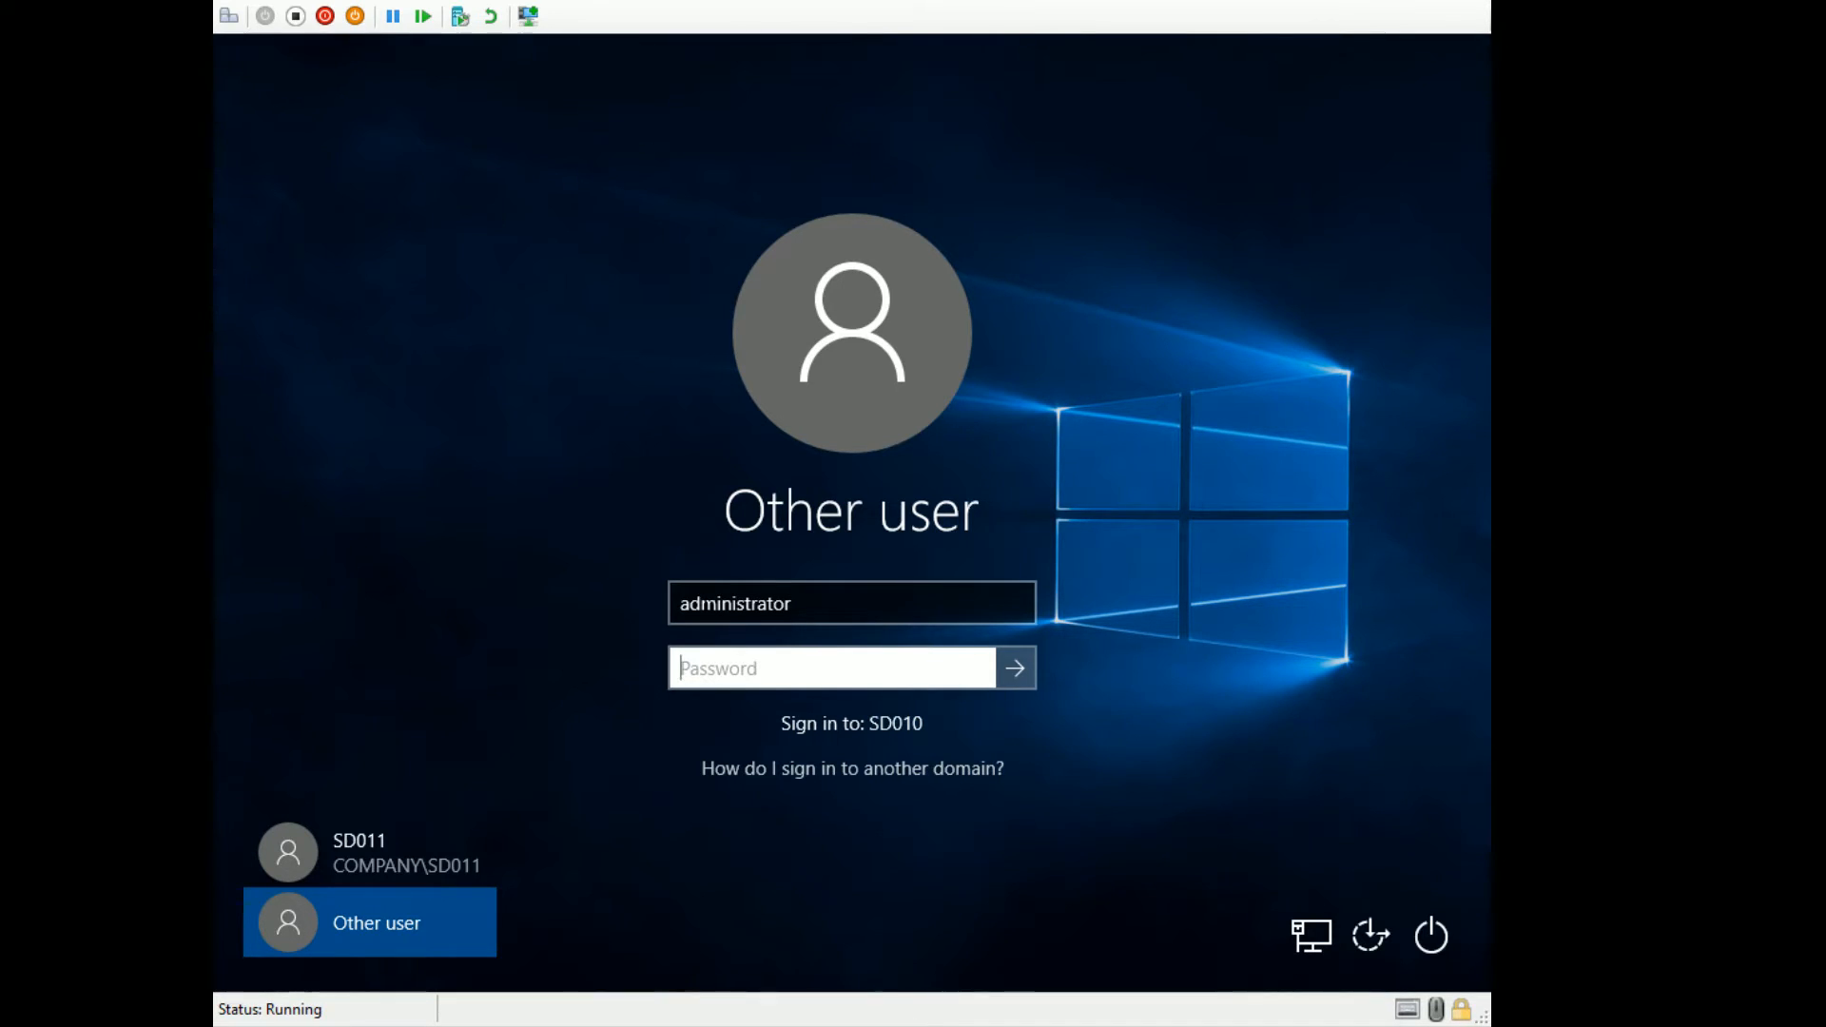
- Submit the local administrator's account password, re-enter it and sign in to SD010
text(**************)
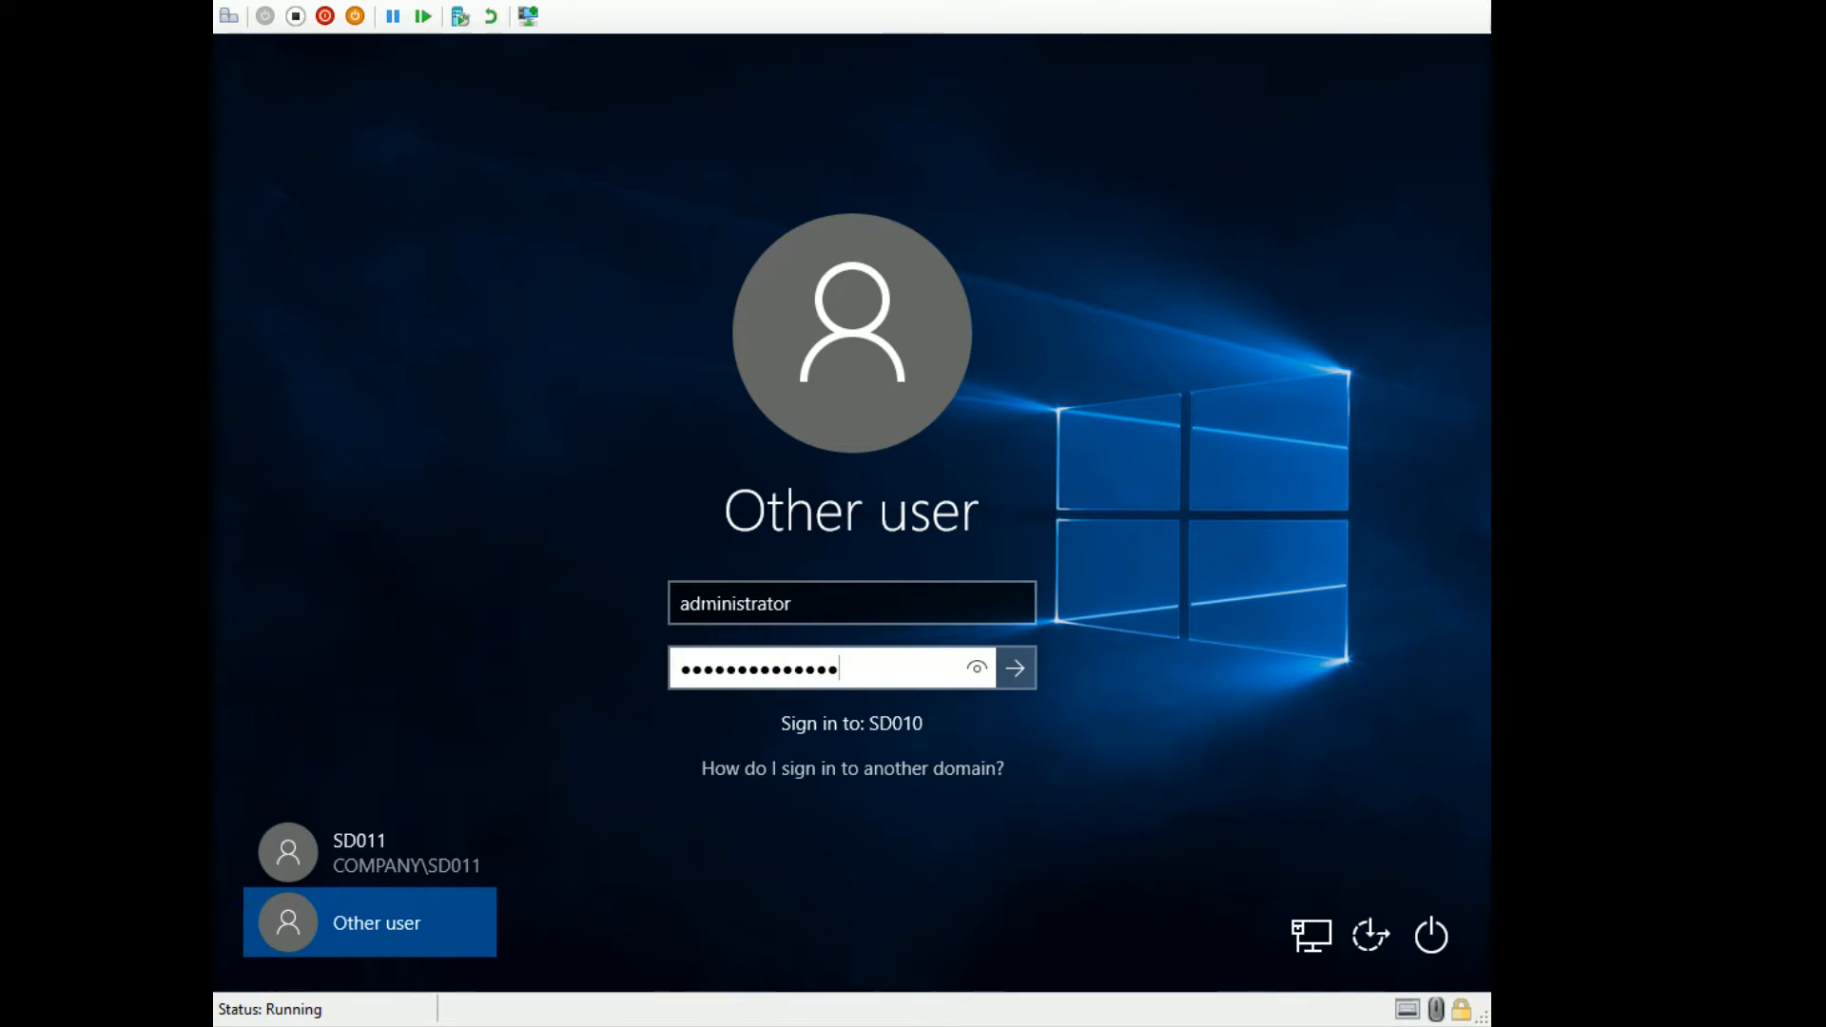
key(Return)
key(Return)
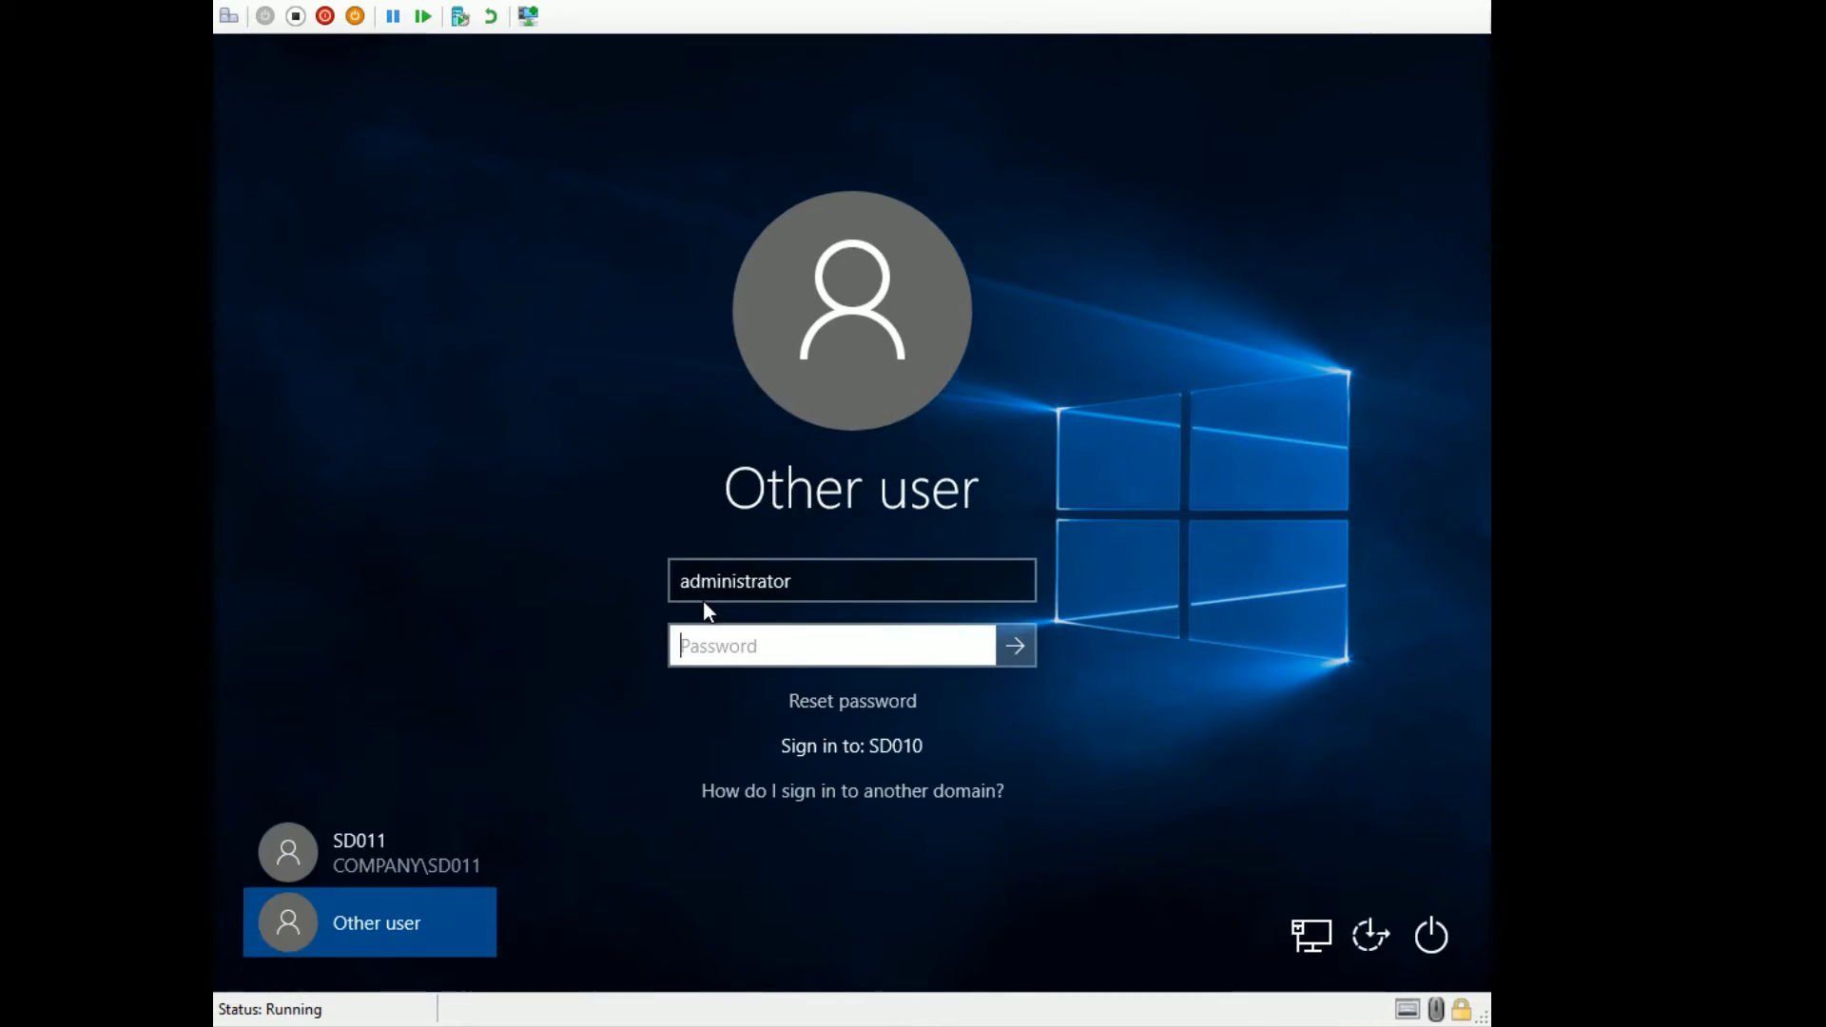
text(*************)
key(Return)
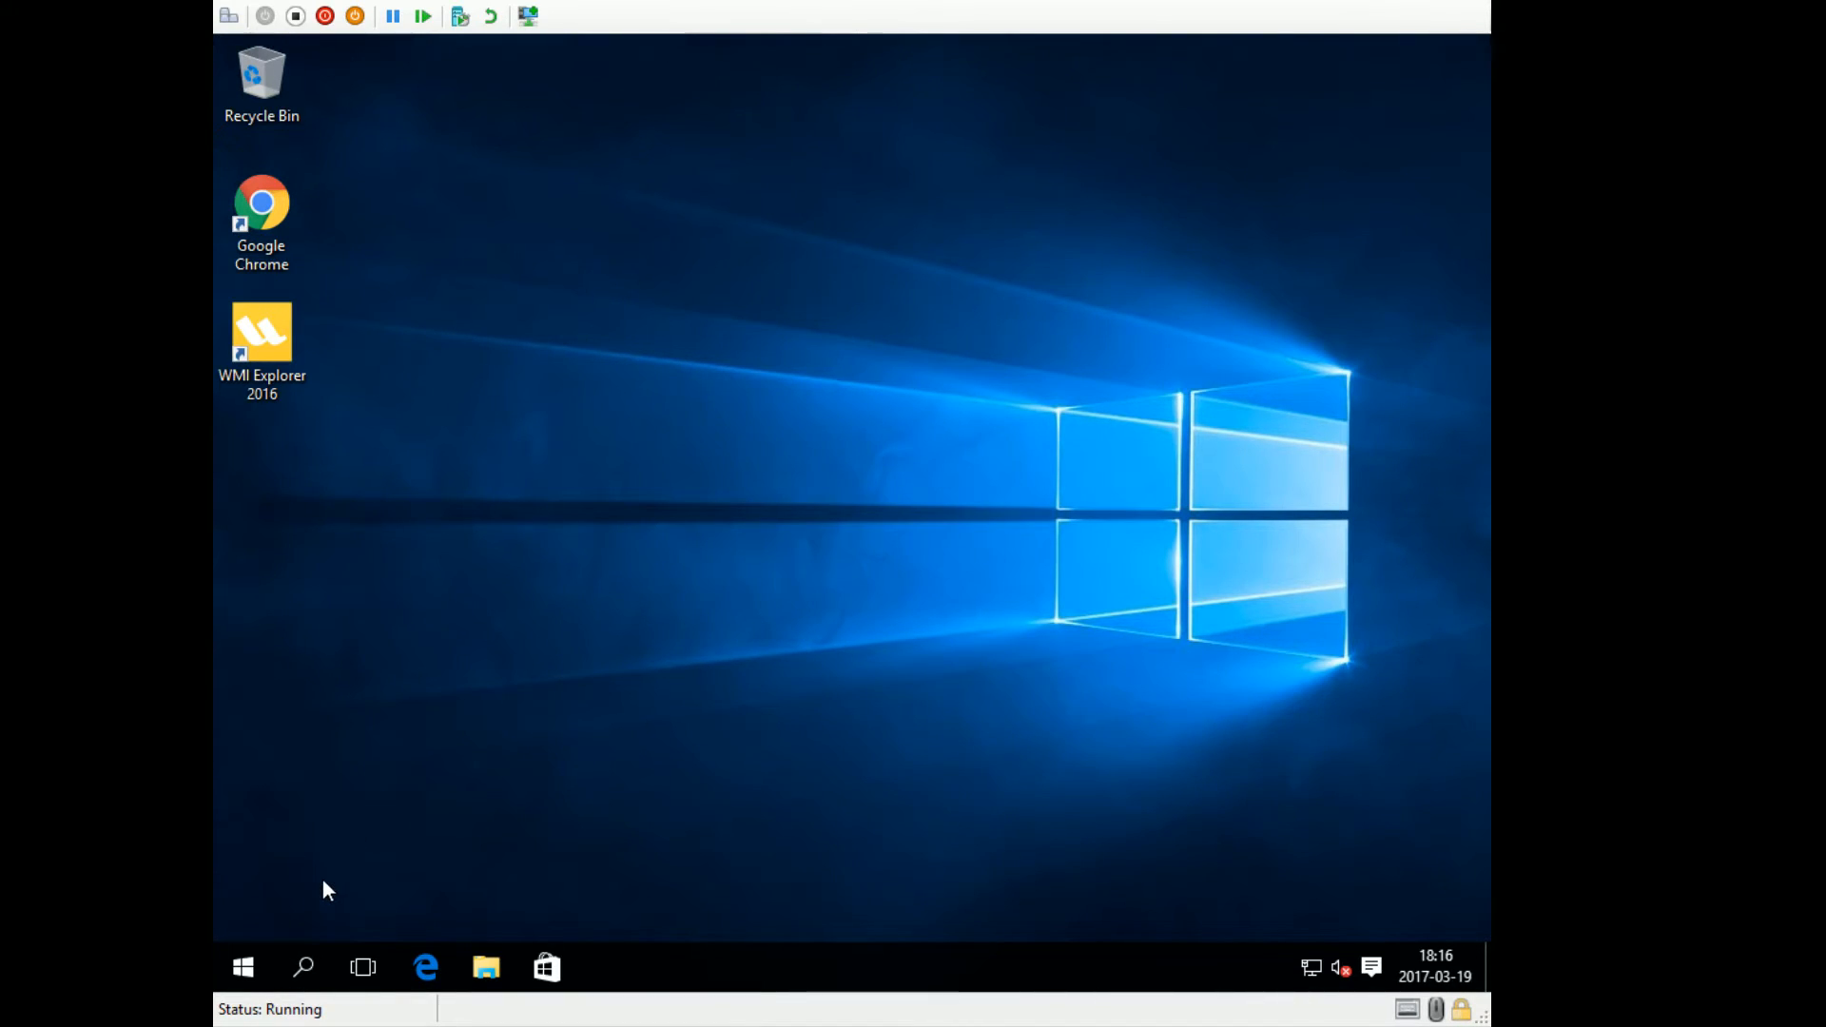
- Check which account is signed in on the client
click(243, 967)
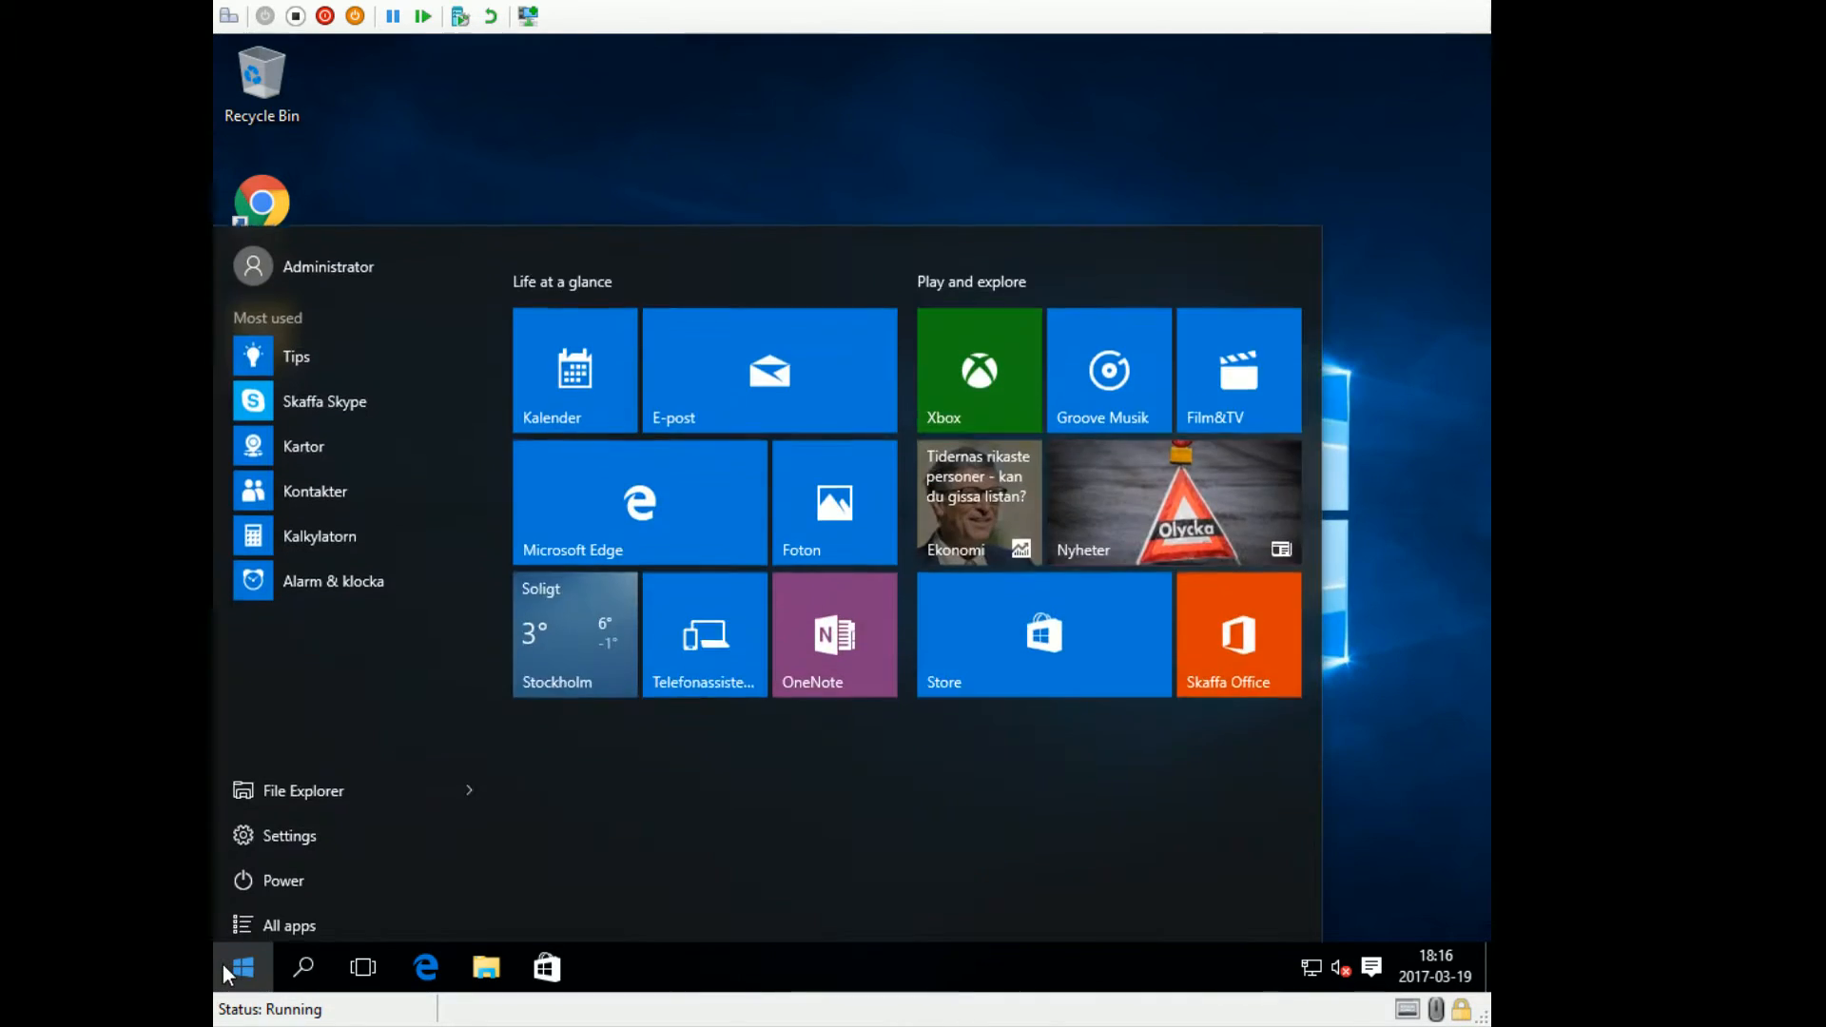
click(638, 134)
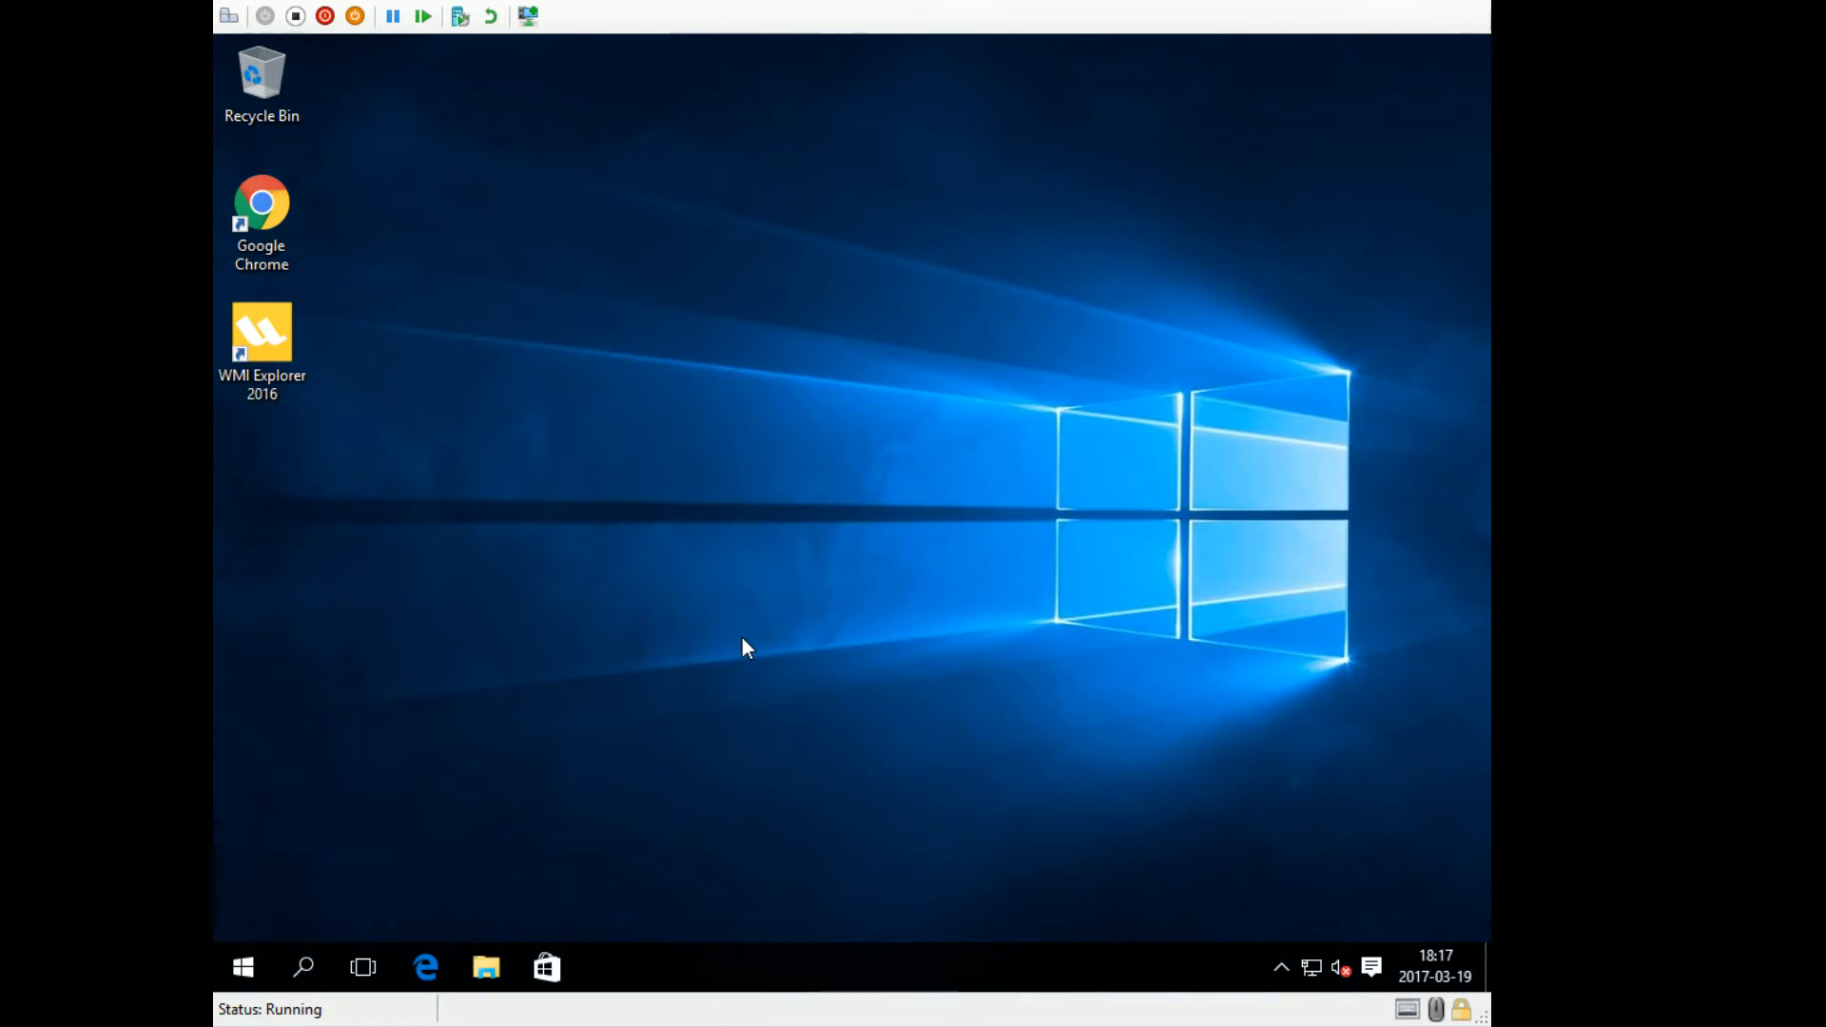
click(254, 980)
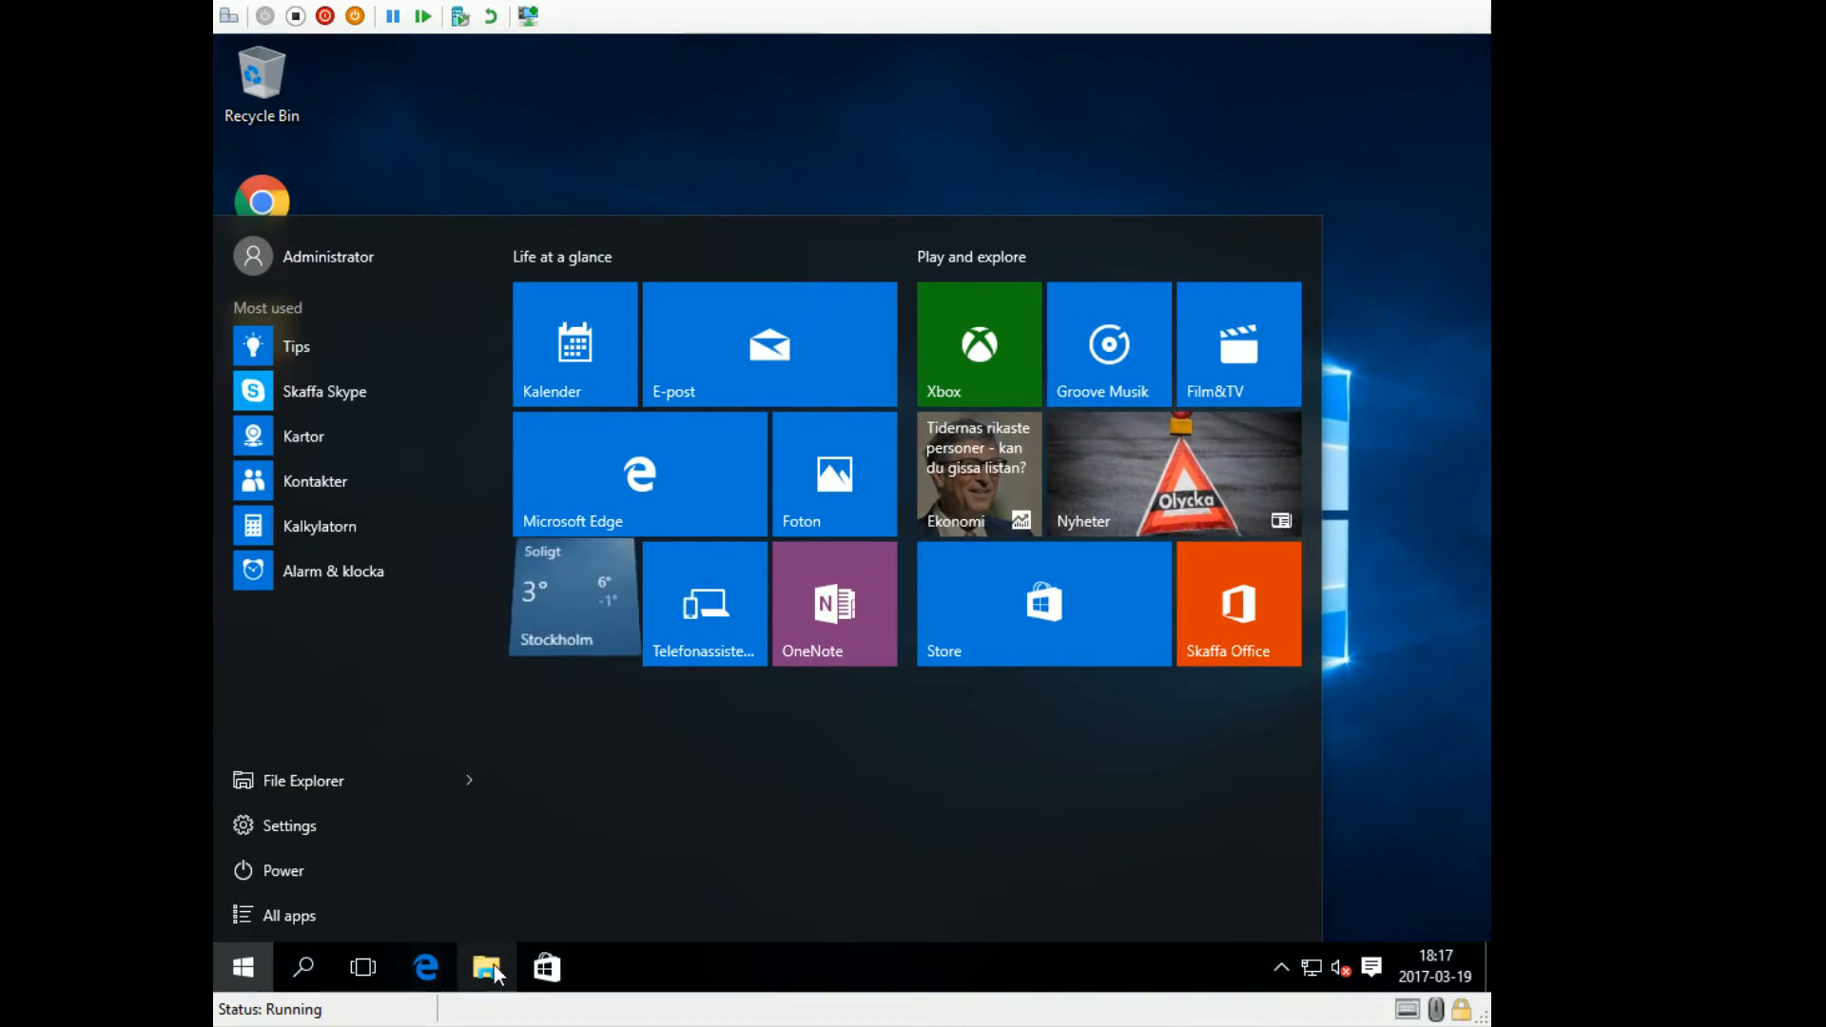
click(249, 975)
- Browse to C:\Program Files\LAPS in File Explorer, start AdmPwd.UI and minimize the folder window
key(super+e)
click(555, 591)
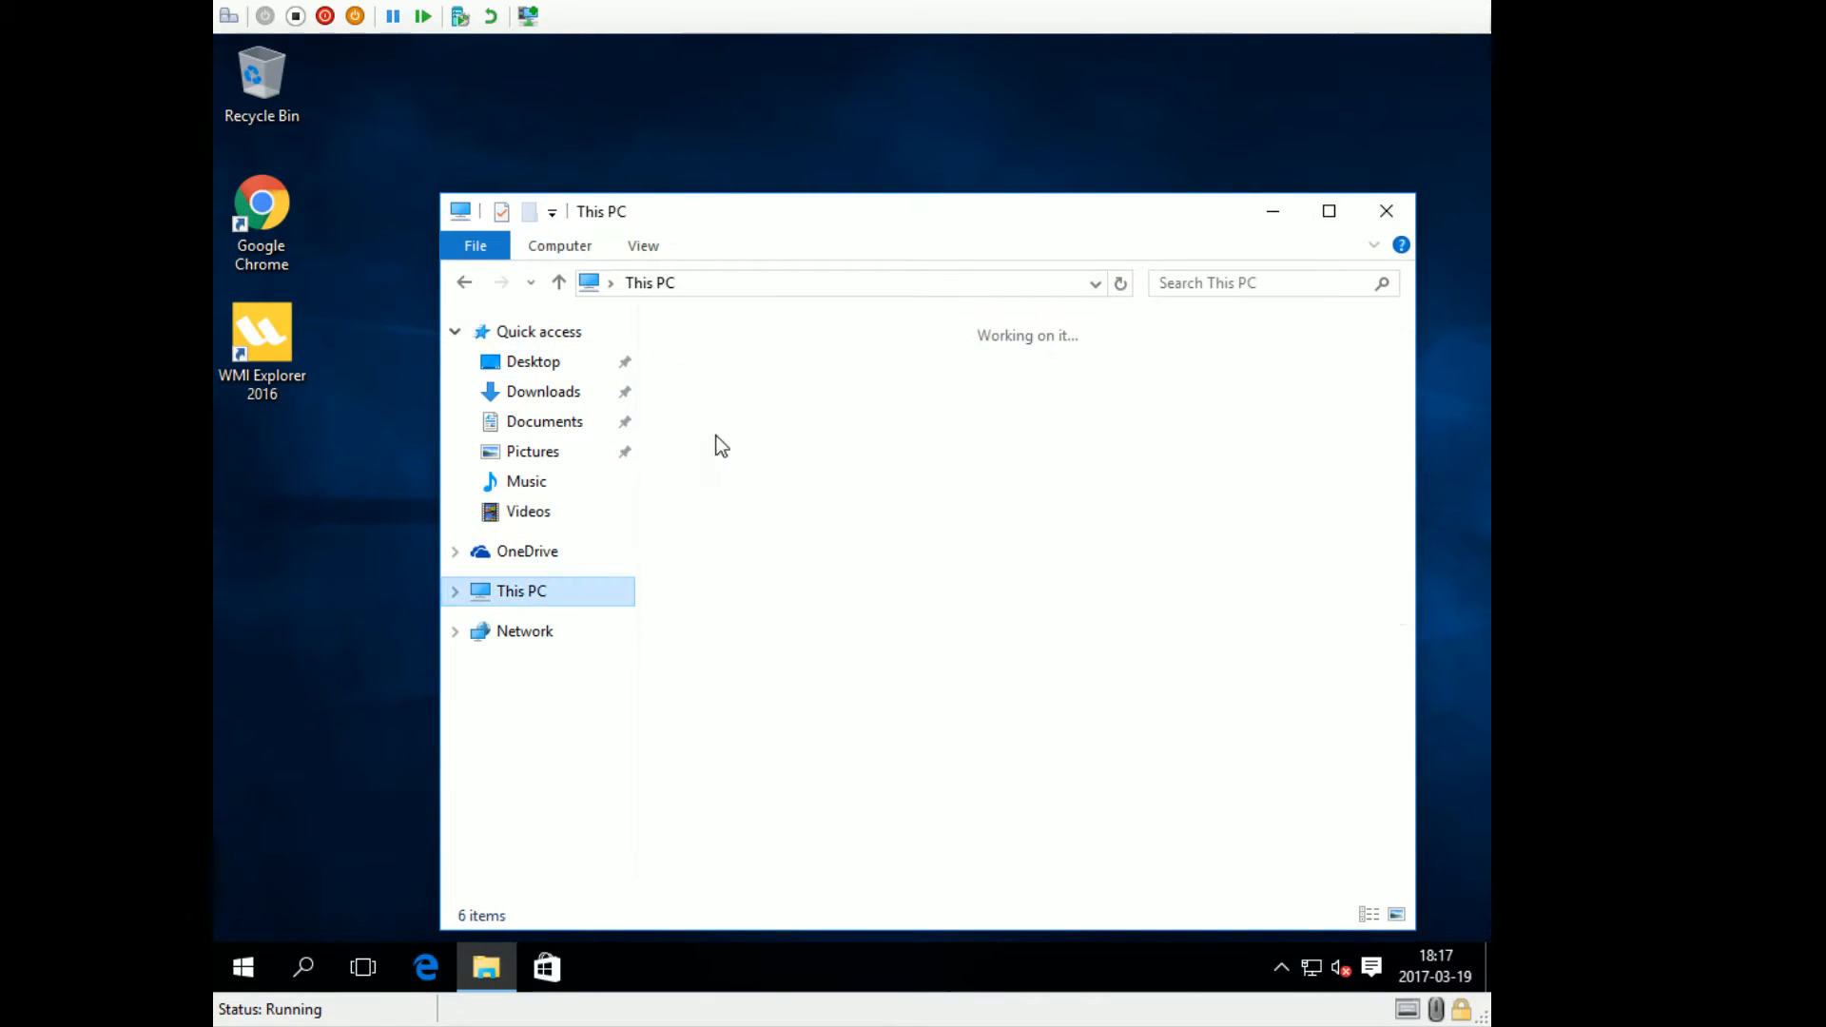
double_click(796, 618)
double_click(692, 413)
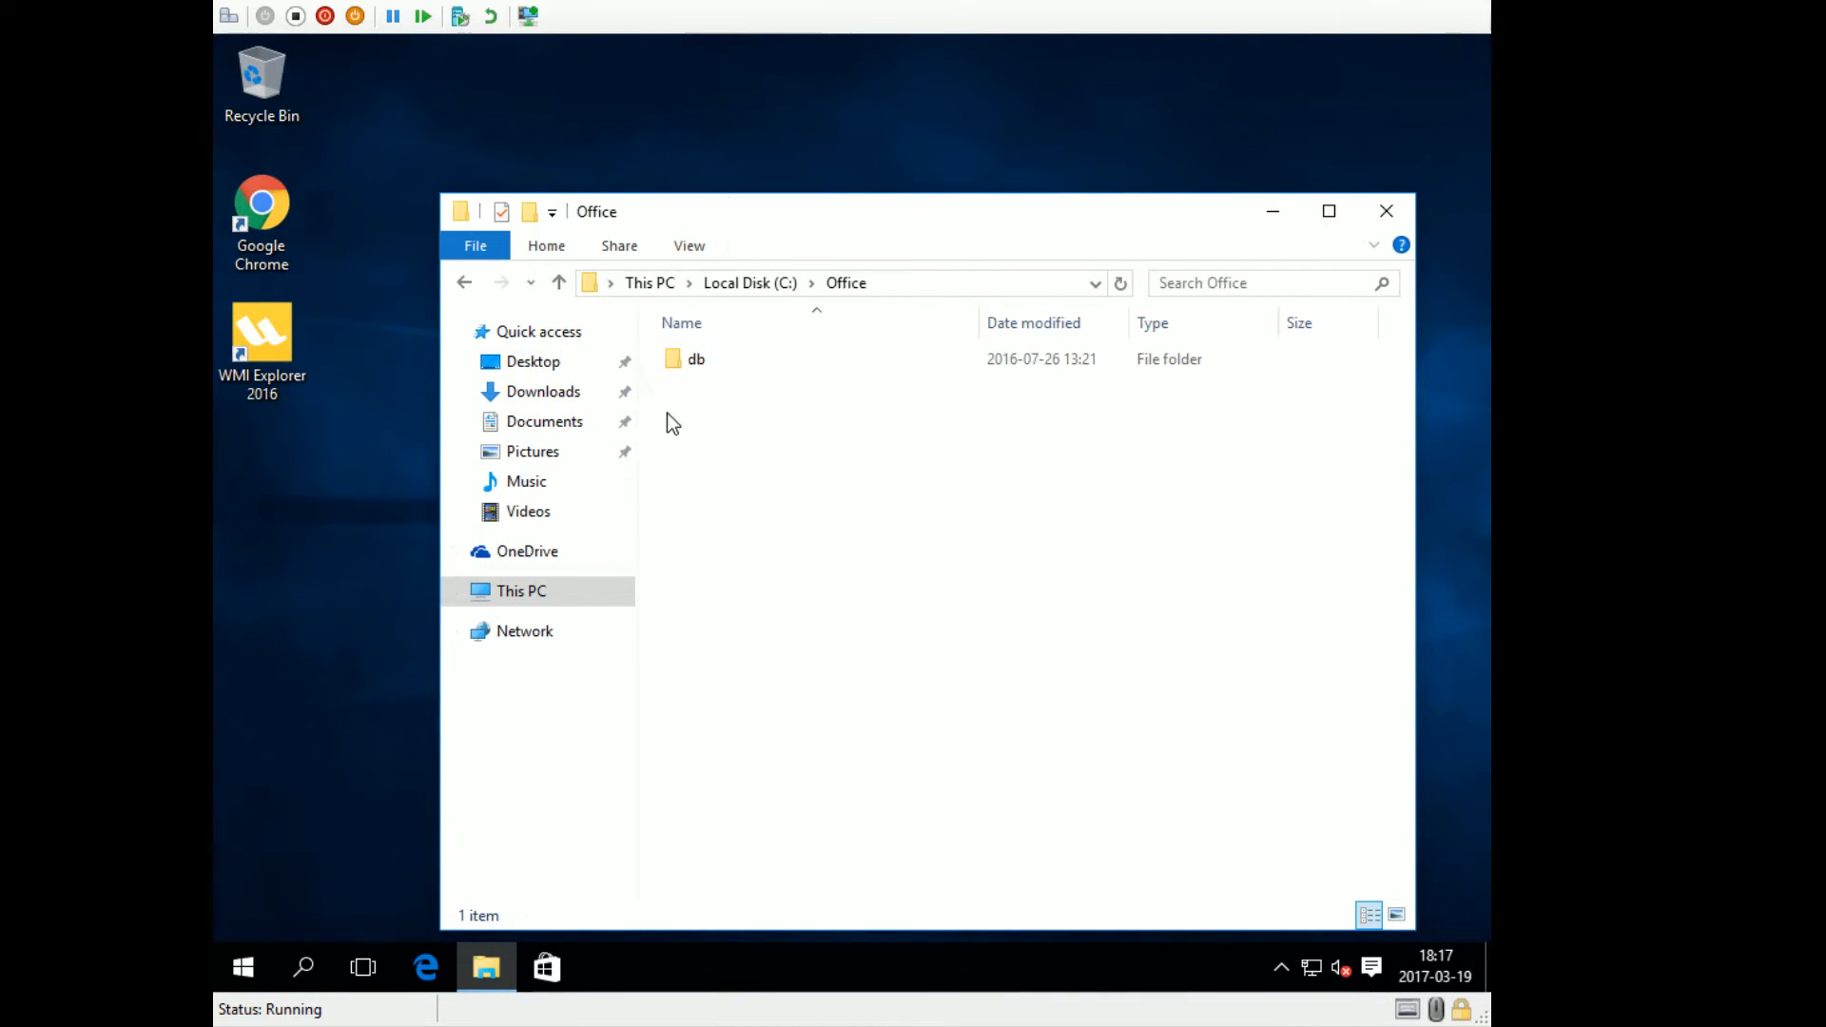
key(BackSpace)
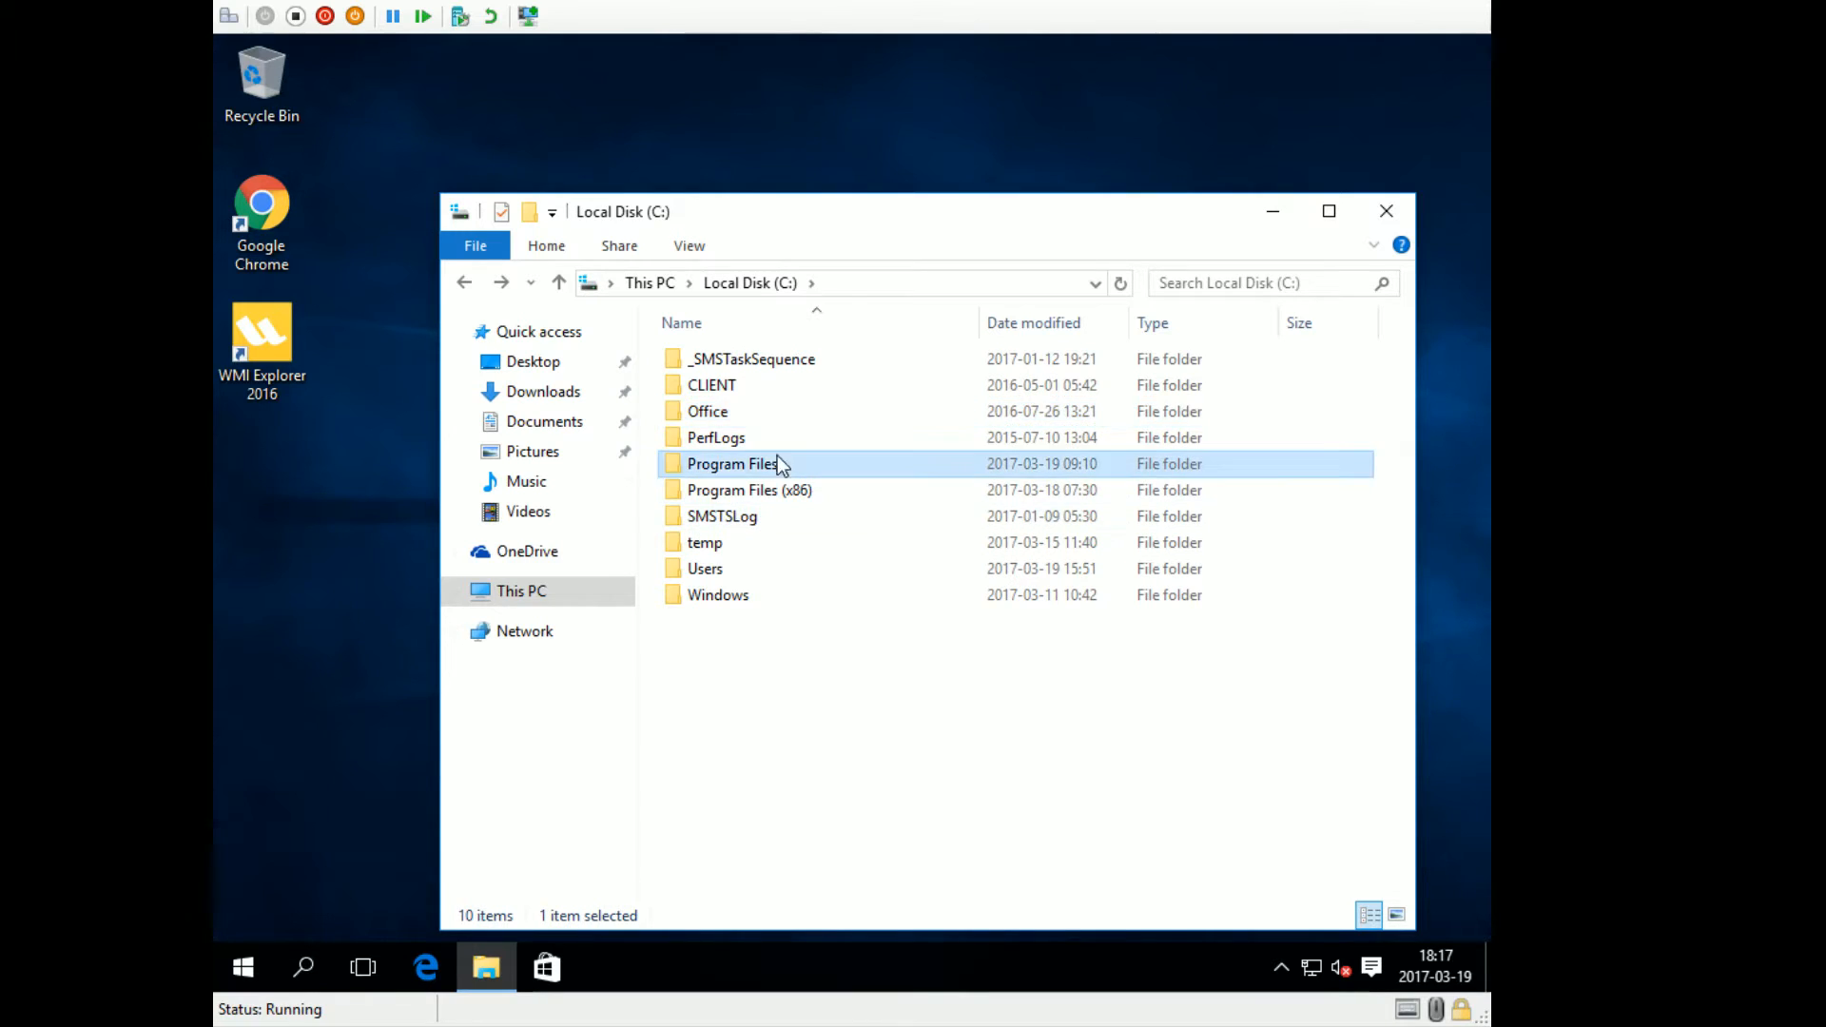
double_click(778, 459)
double_click(743, 415)
click(743, 392)
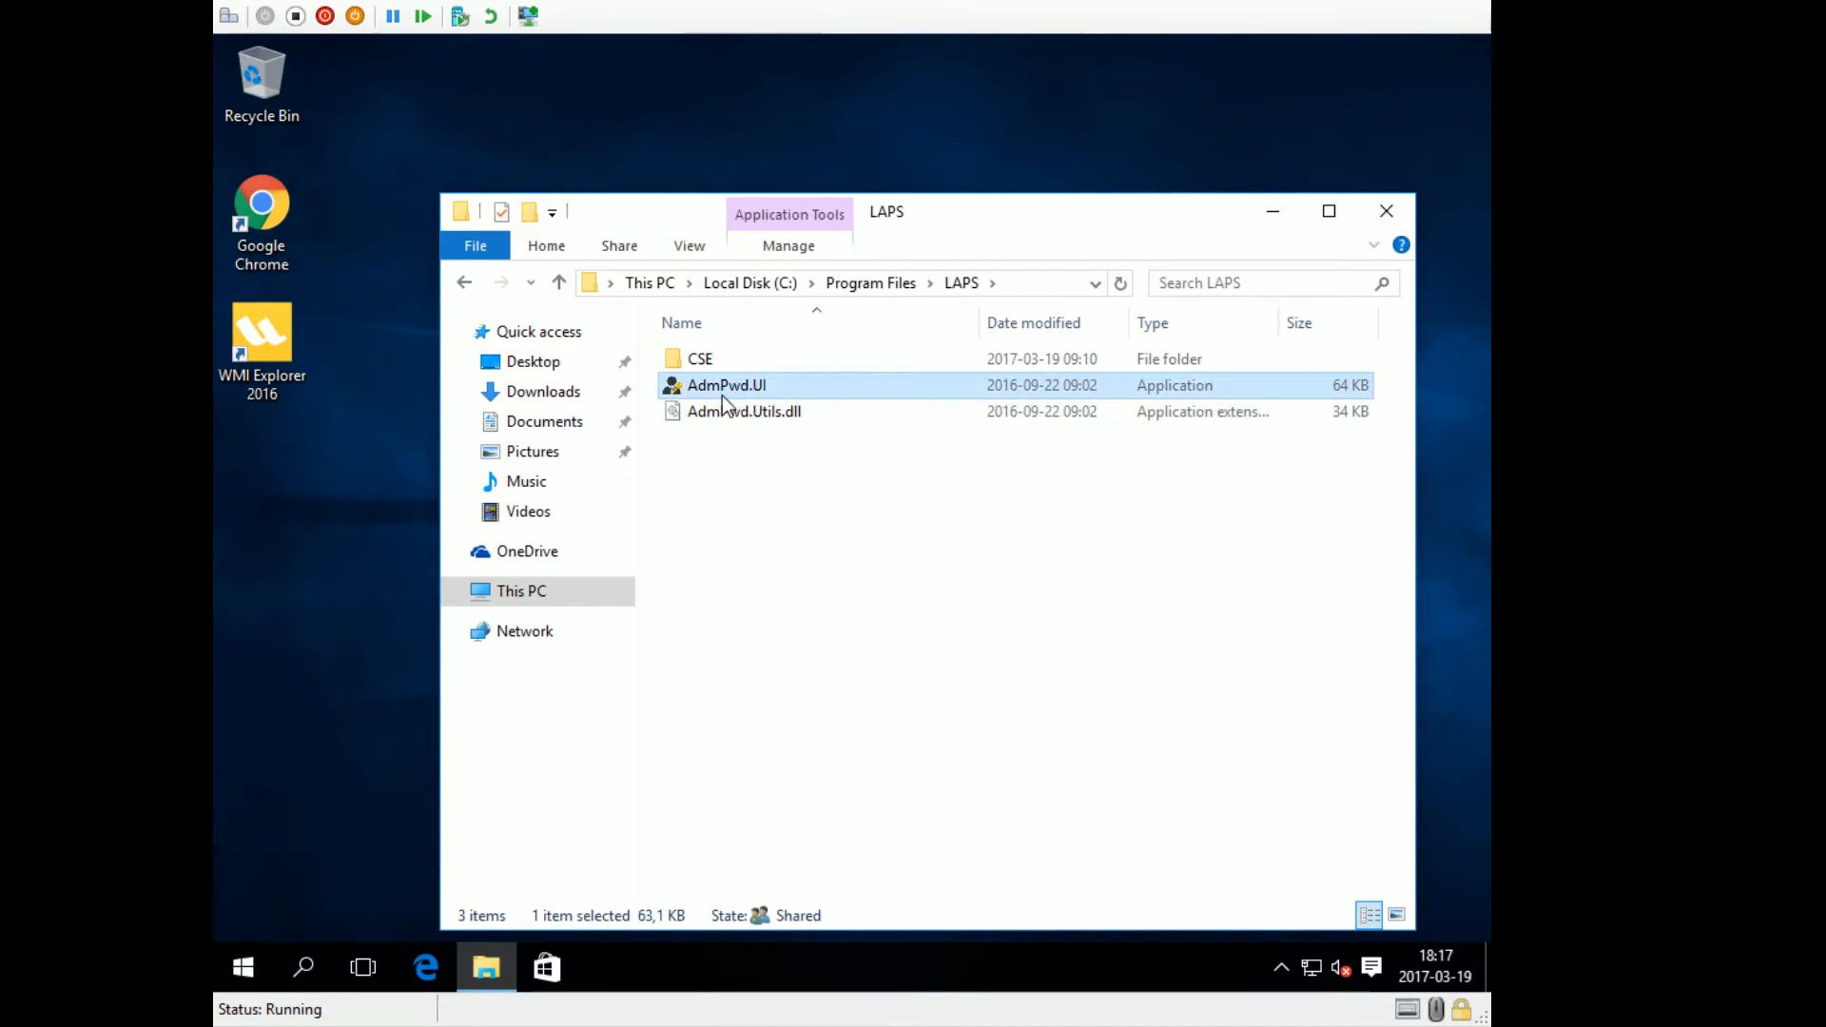
click(1286, 210)
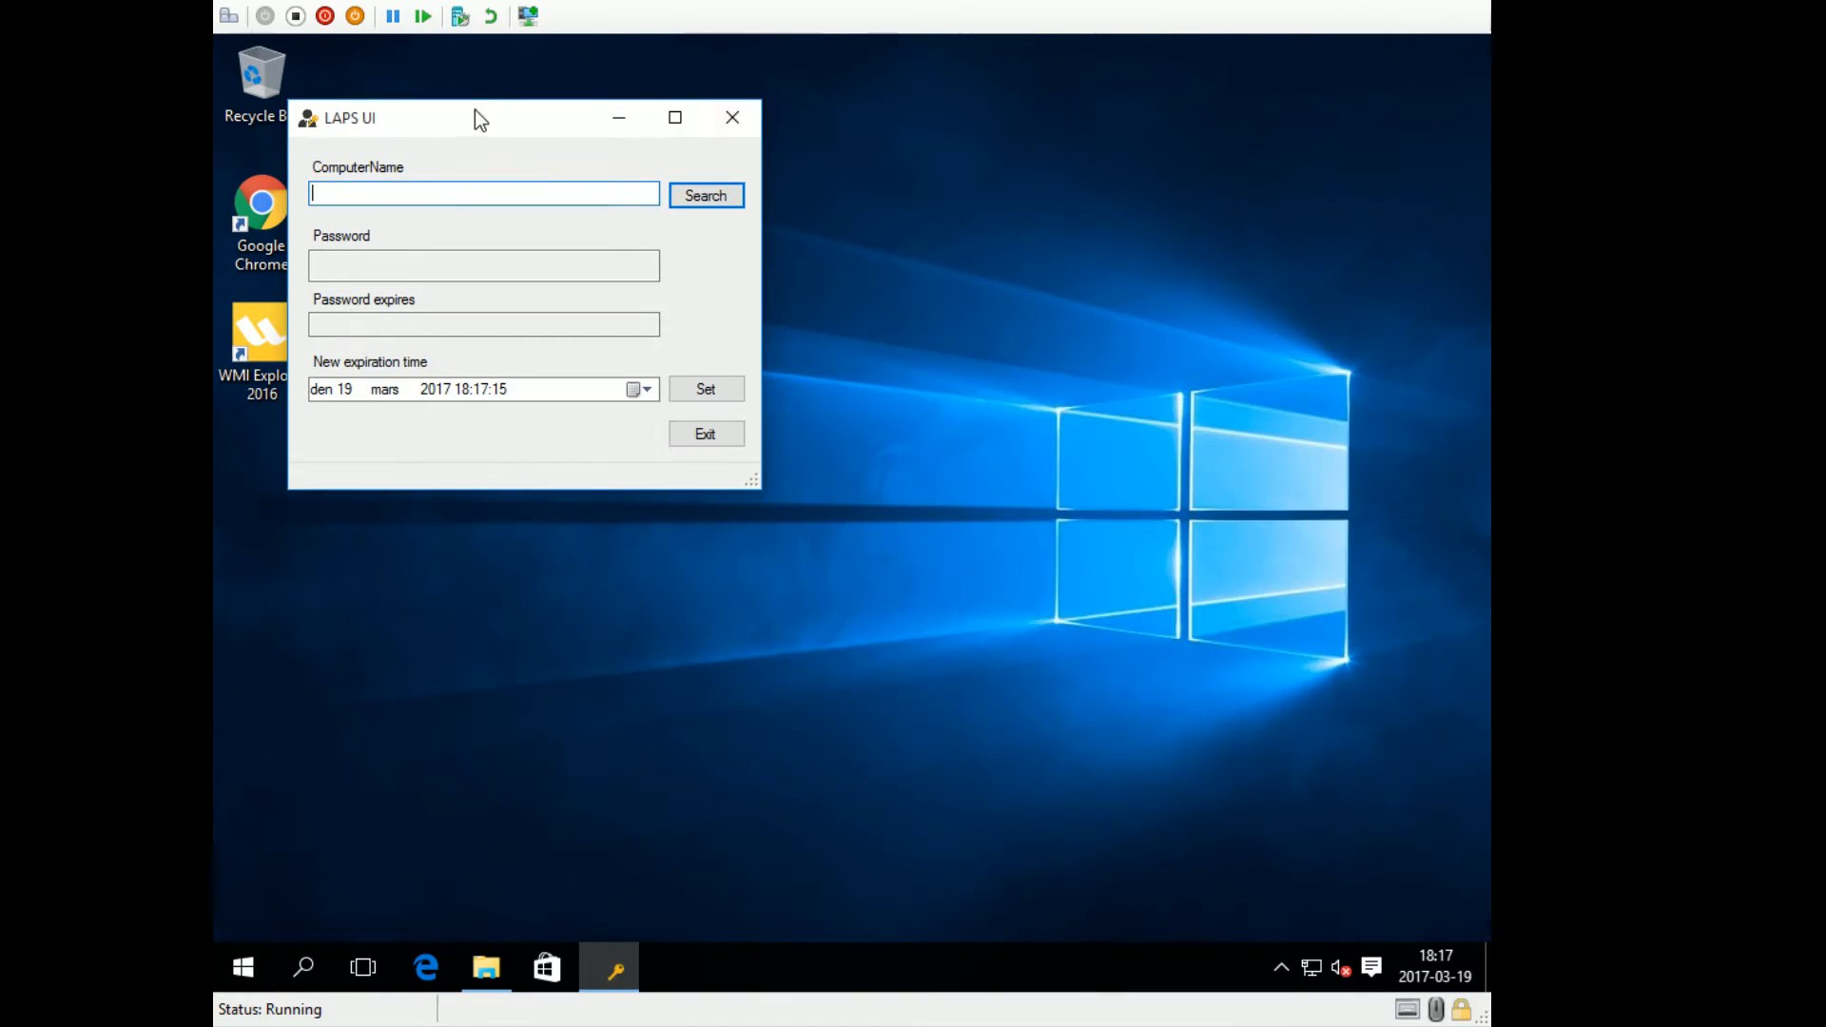
- Try to look up the password of computer sd010 while signed in as local administrator, and close LAPS UI
text(sd010)
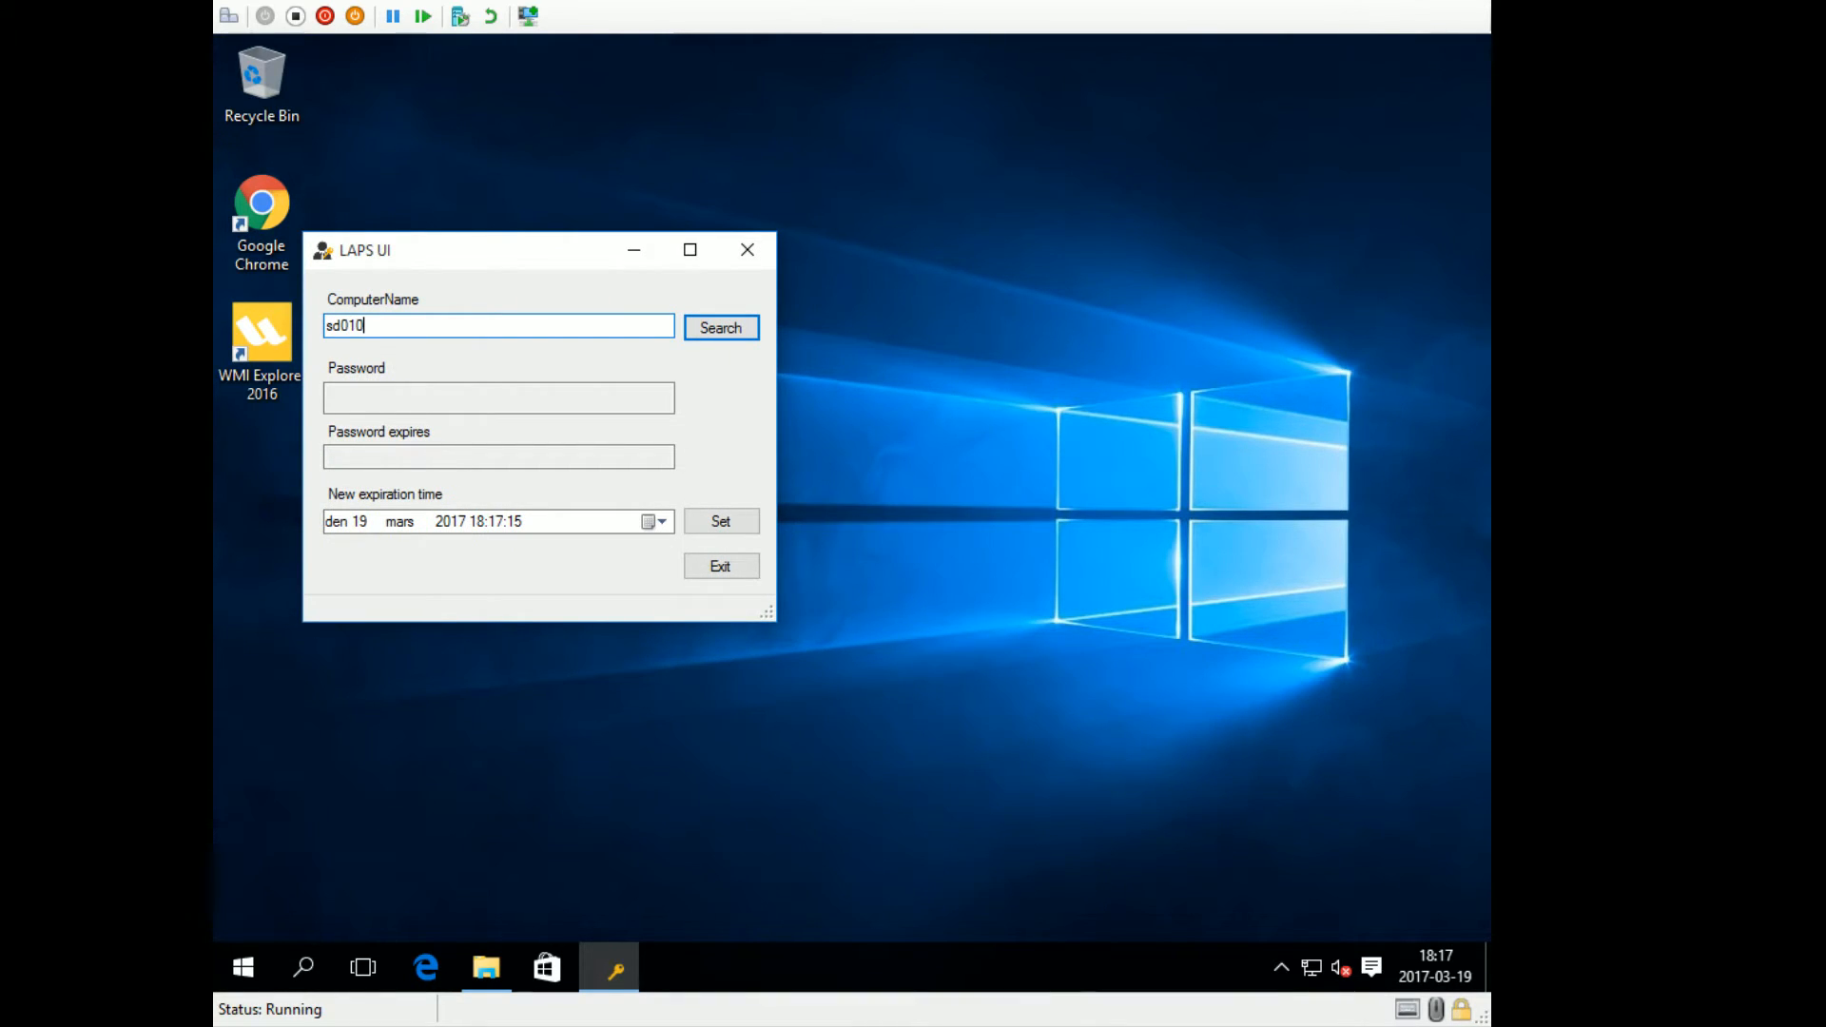
click(721, 327)
drag(465, 264, 645, 398)
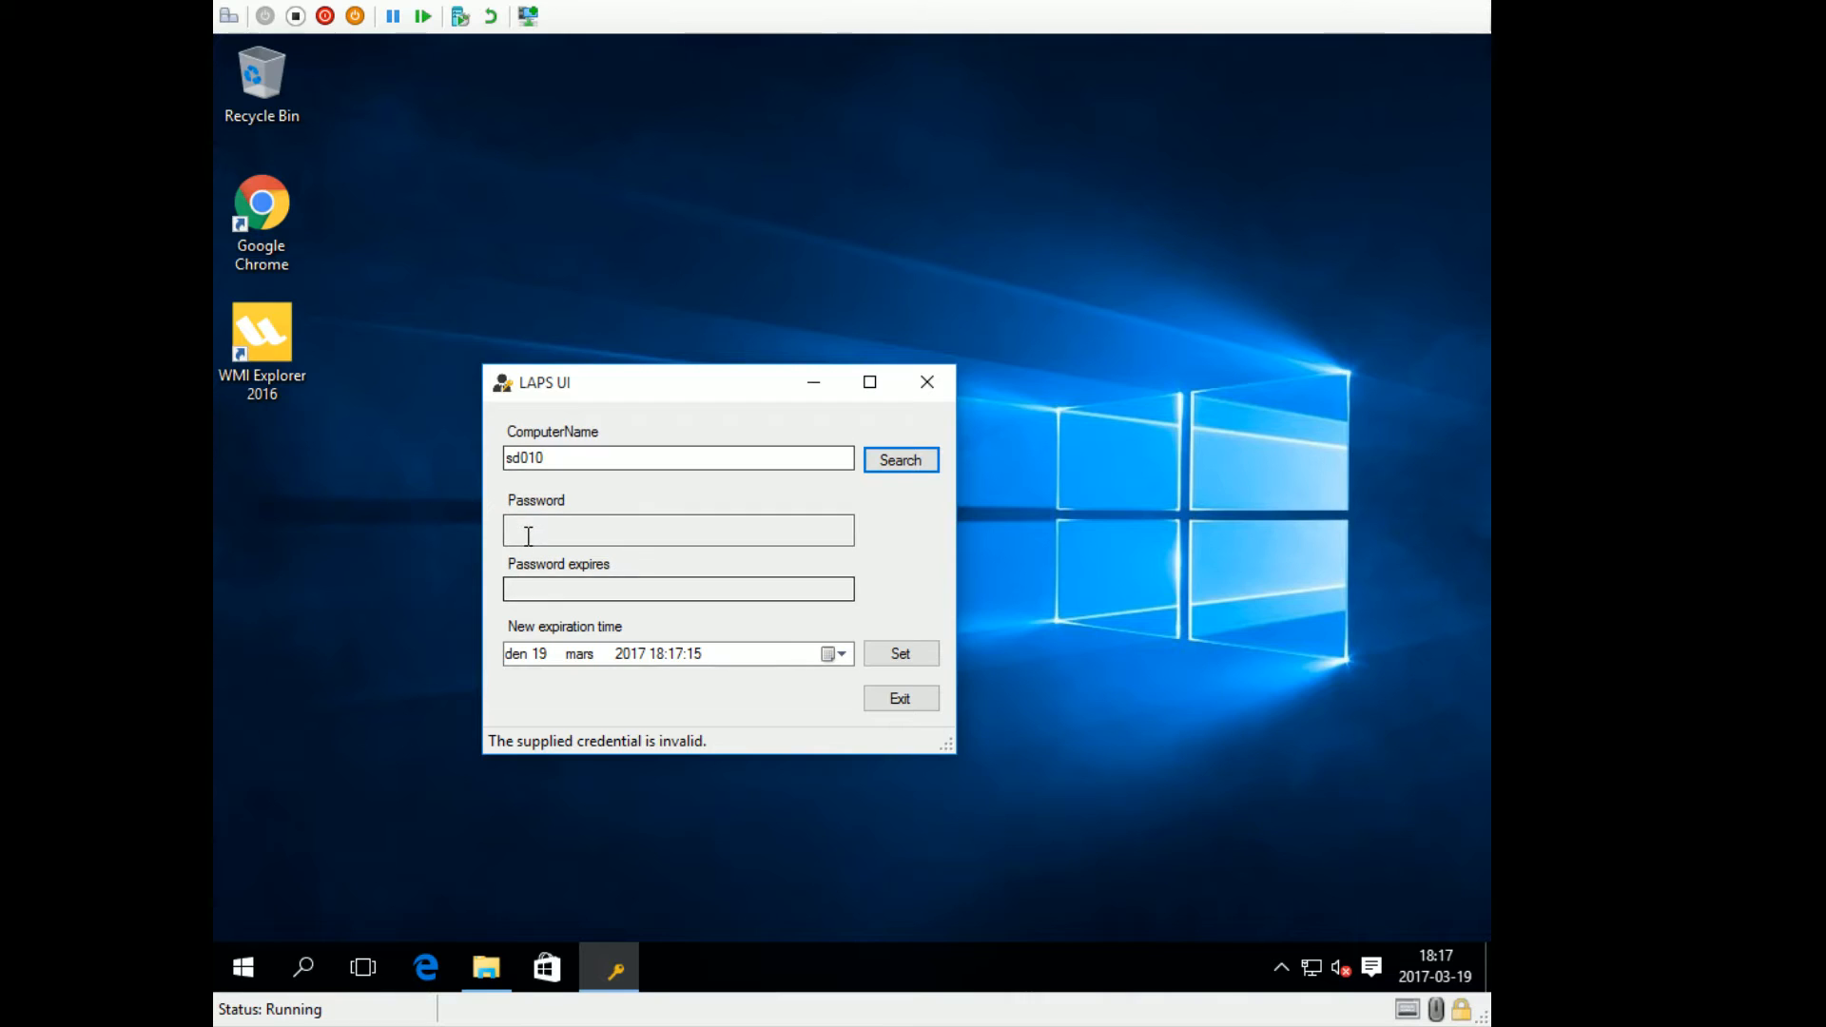
click(927, 383)
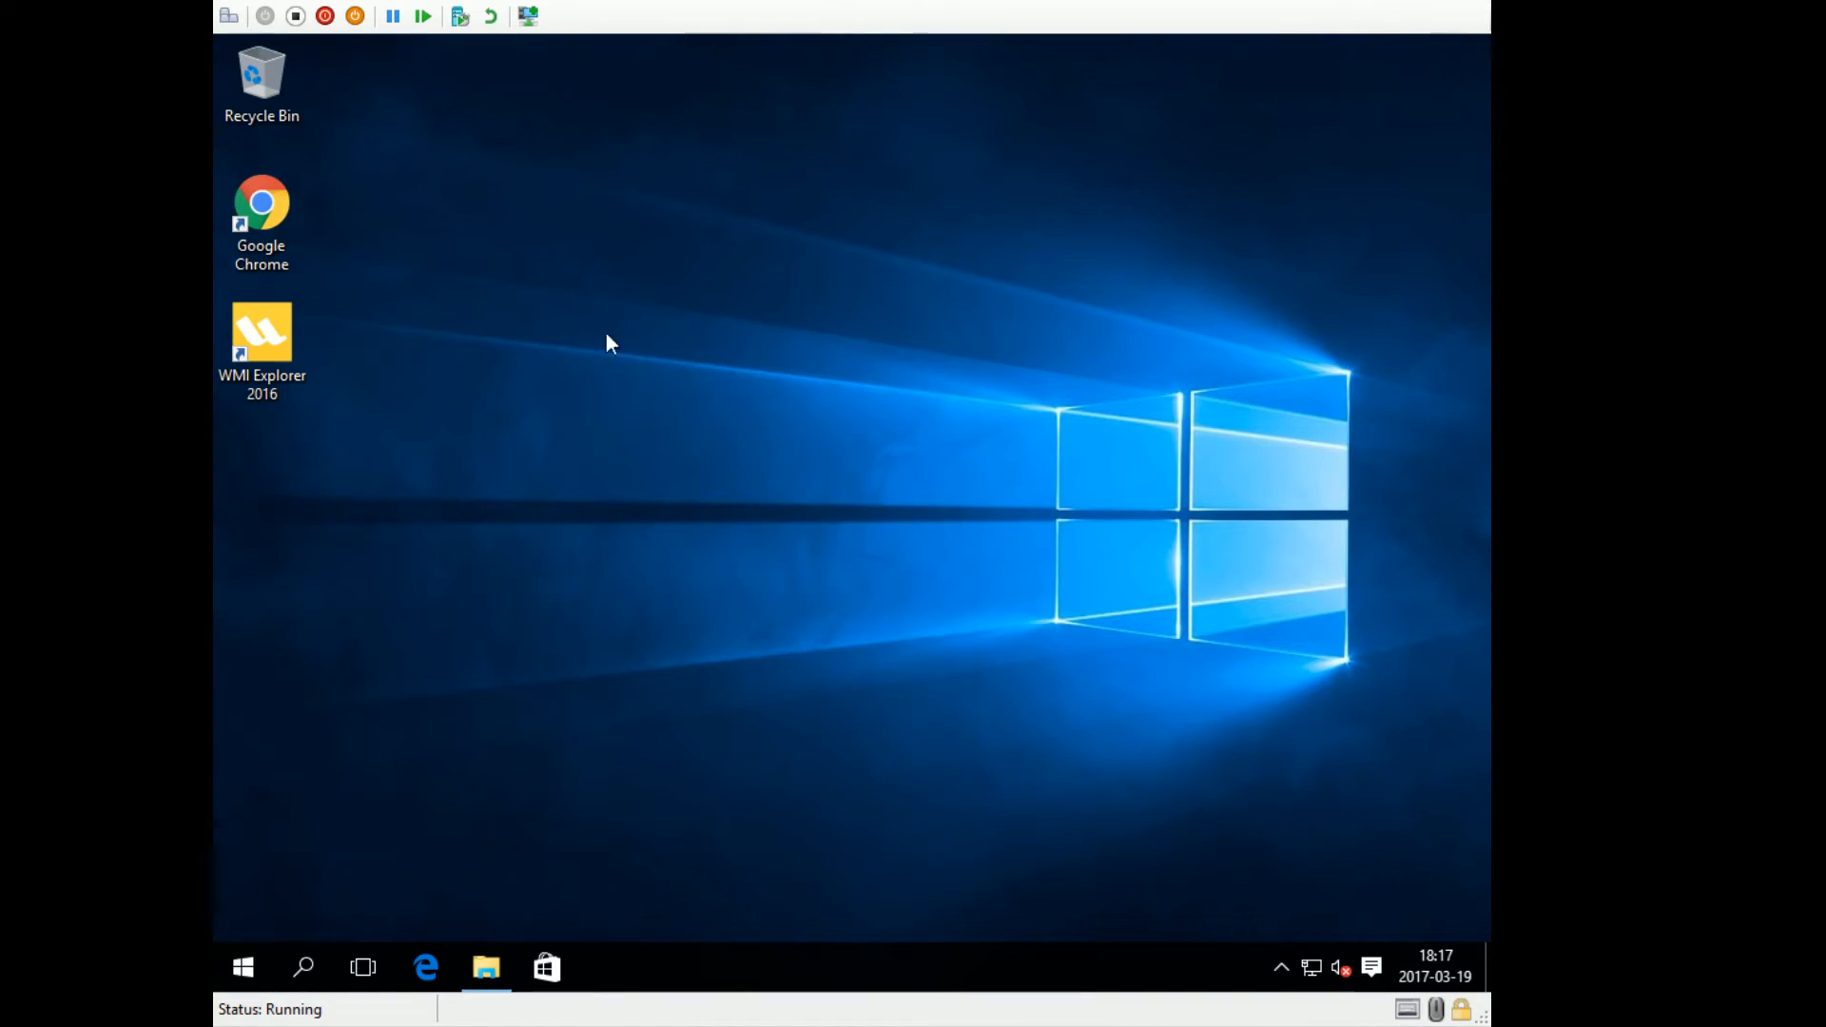
- Sign the local administrator out of the client with the logoff command
click(249, 963)
text(logof)
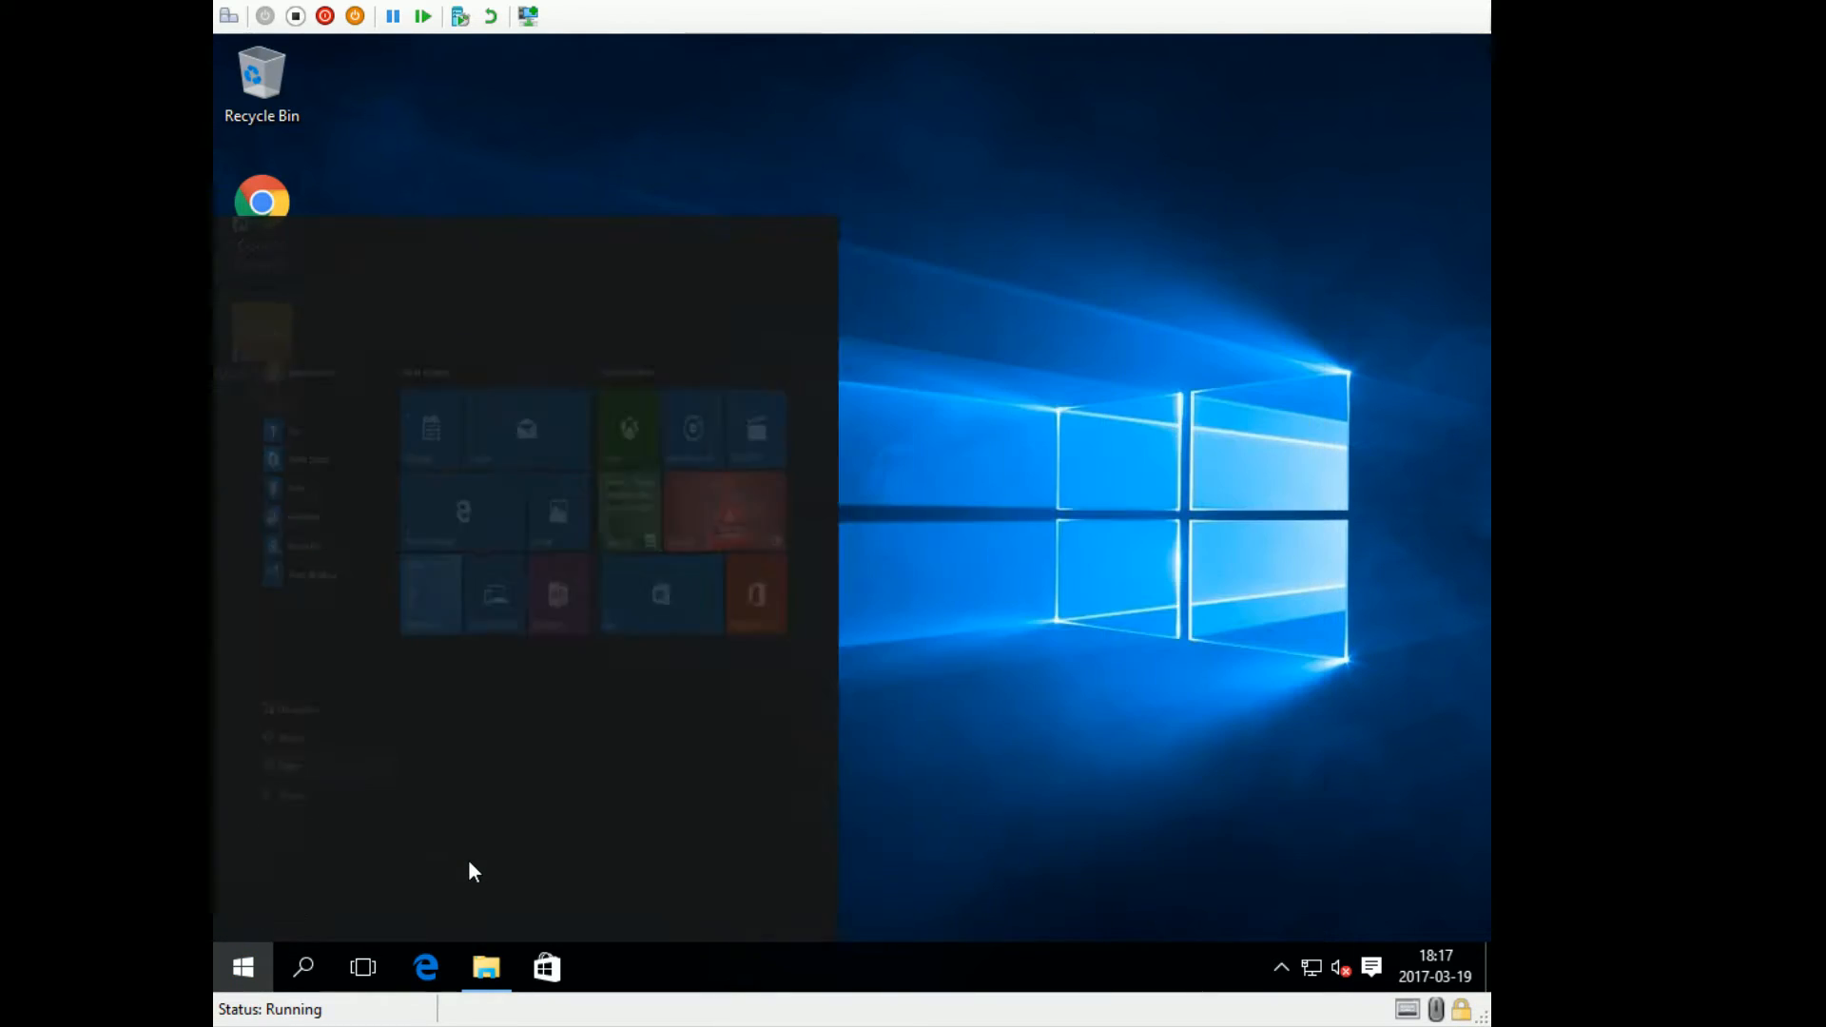
text(f)
key(Return)
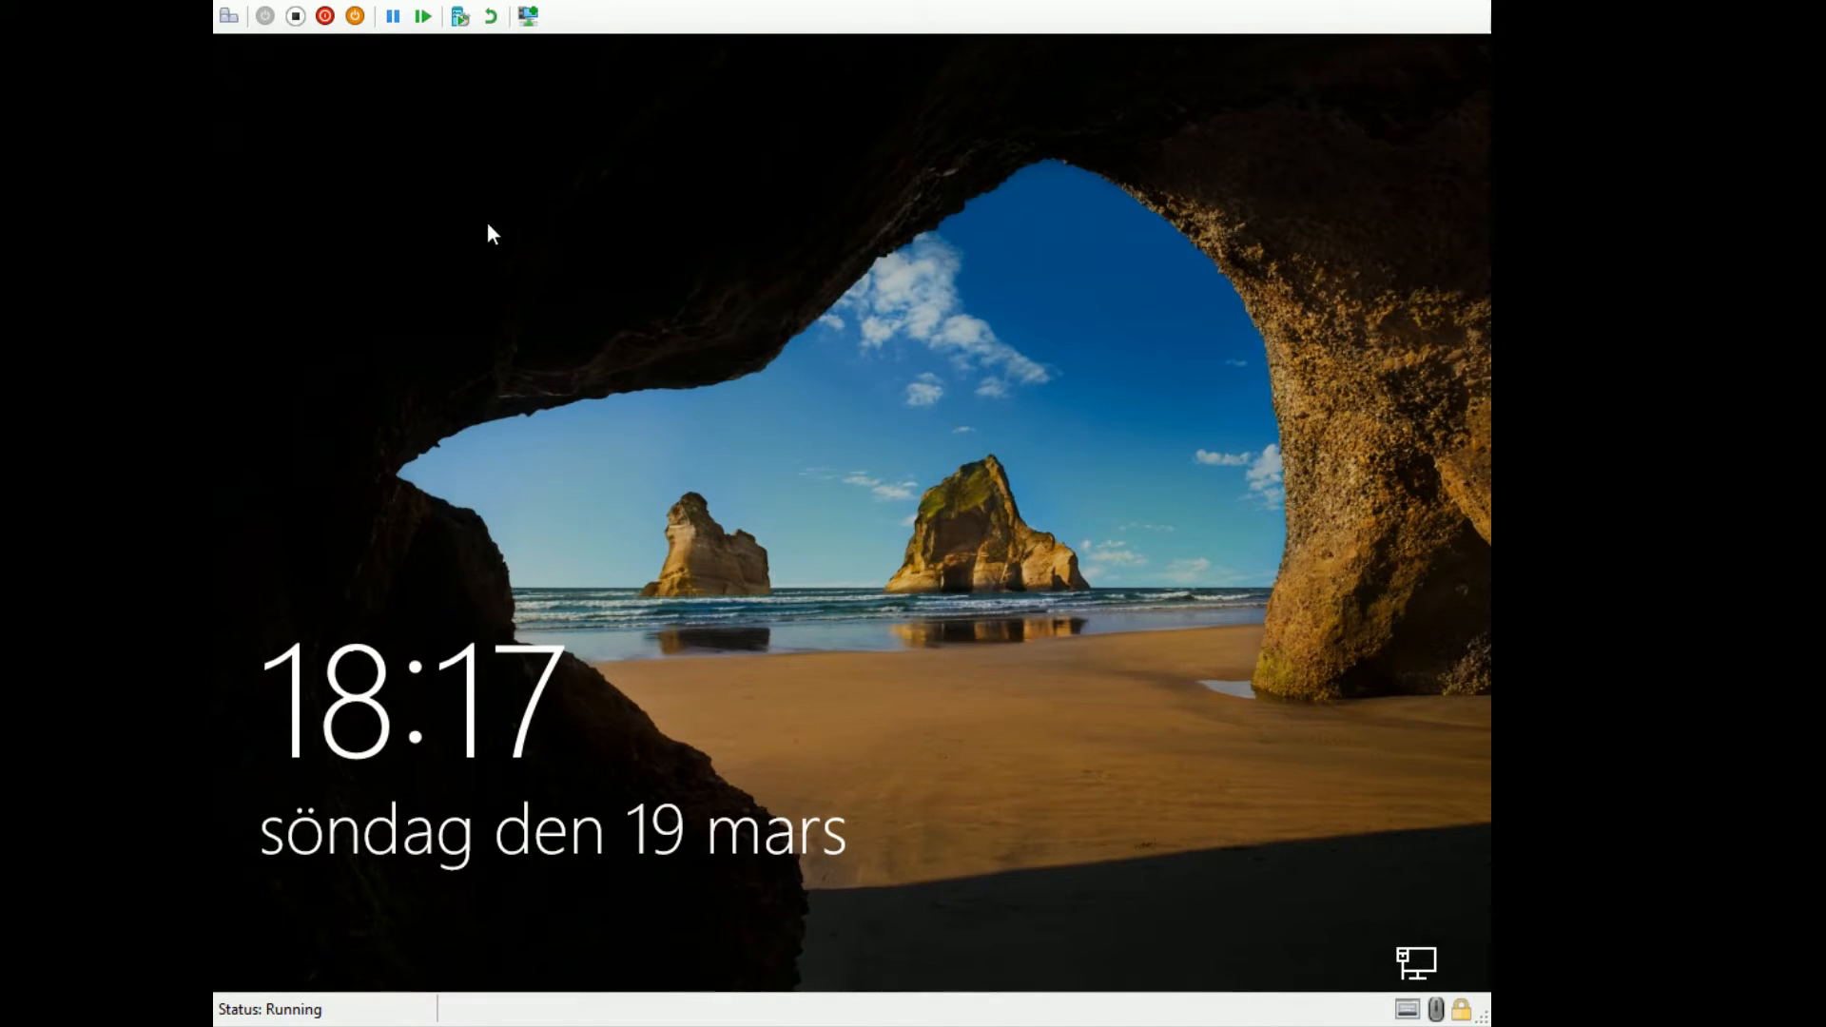
- Choose Other user on the client's sign-in screen, clear the first account password entry and correct the user name to sd011
click(228, 16)
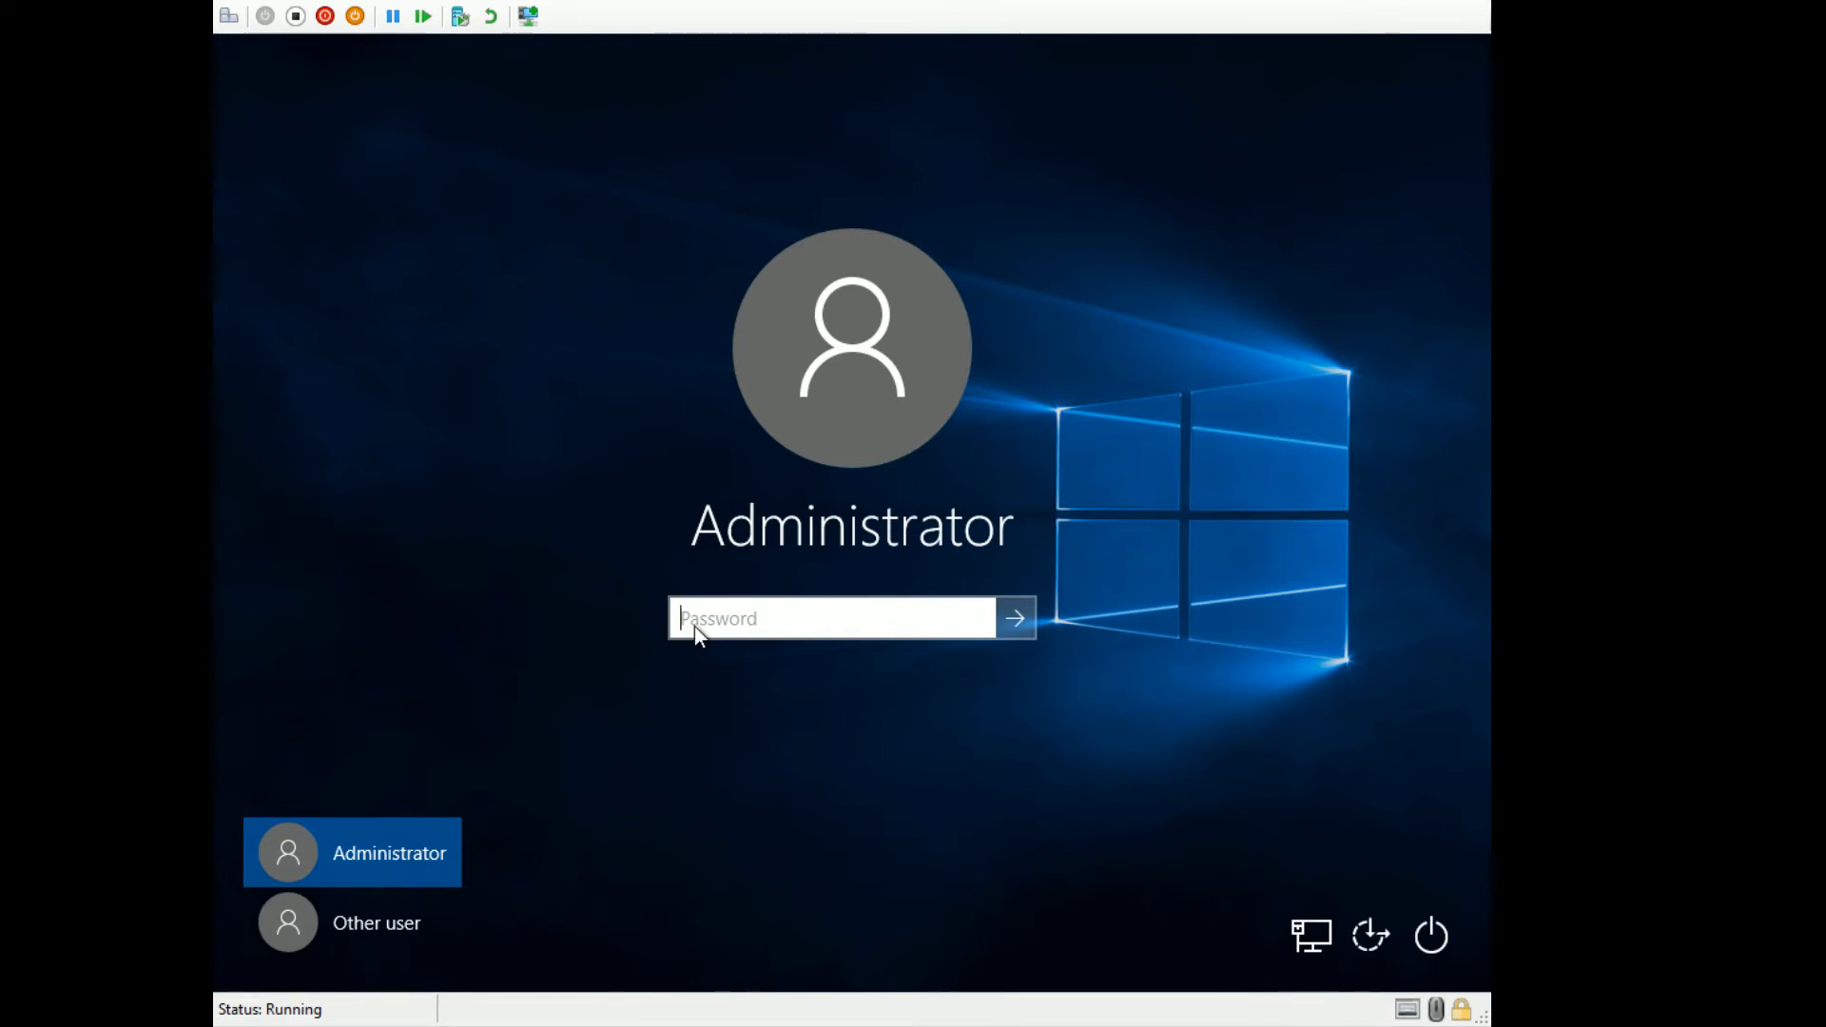
click(335, 925)
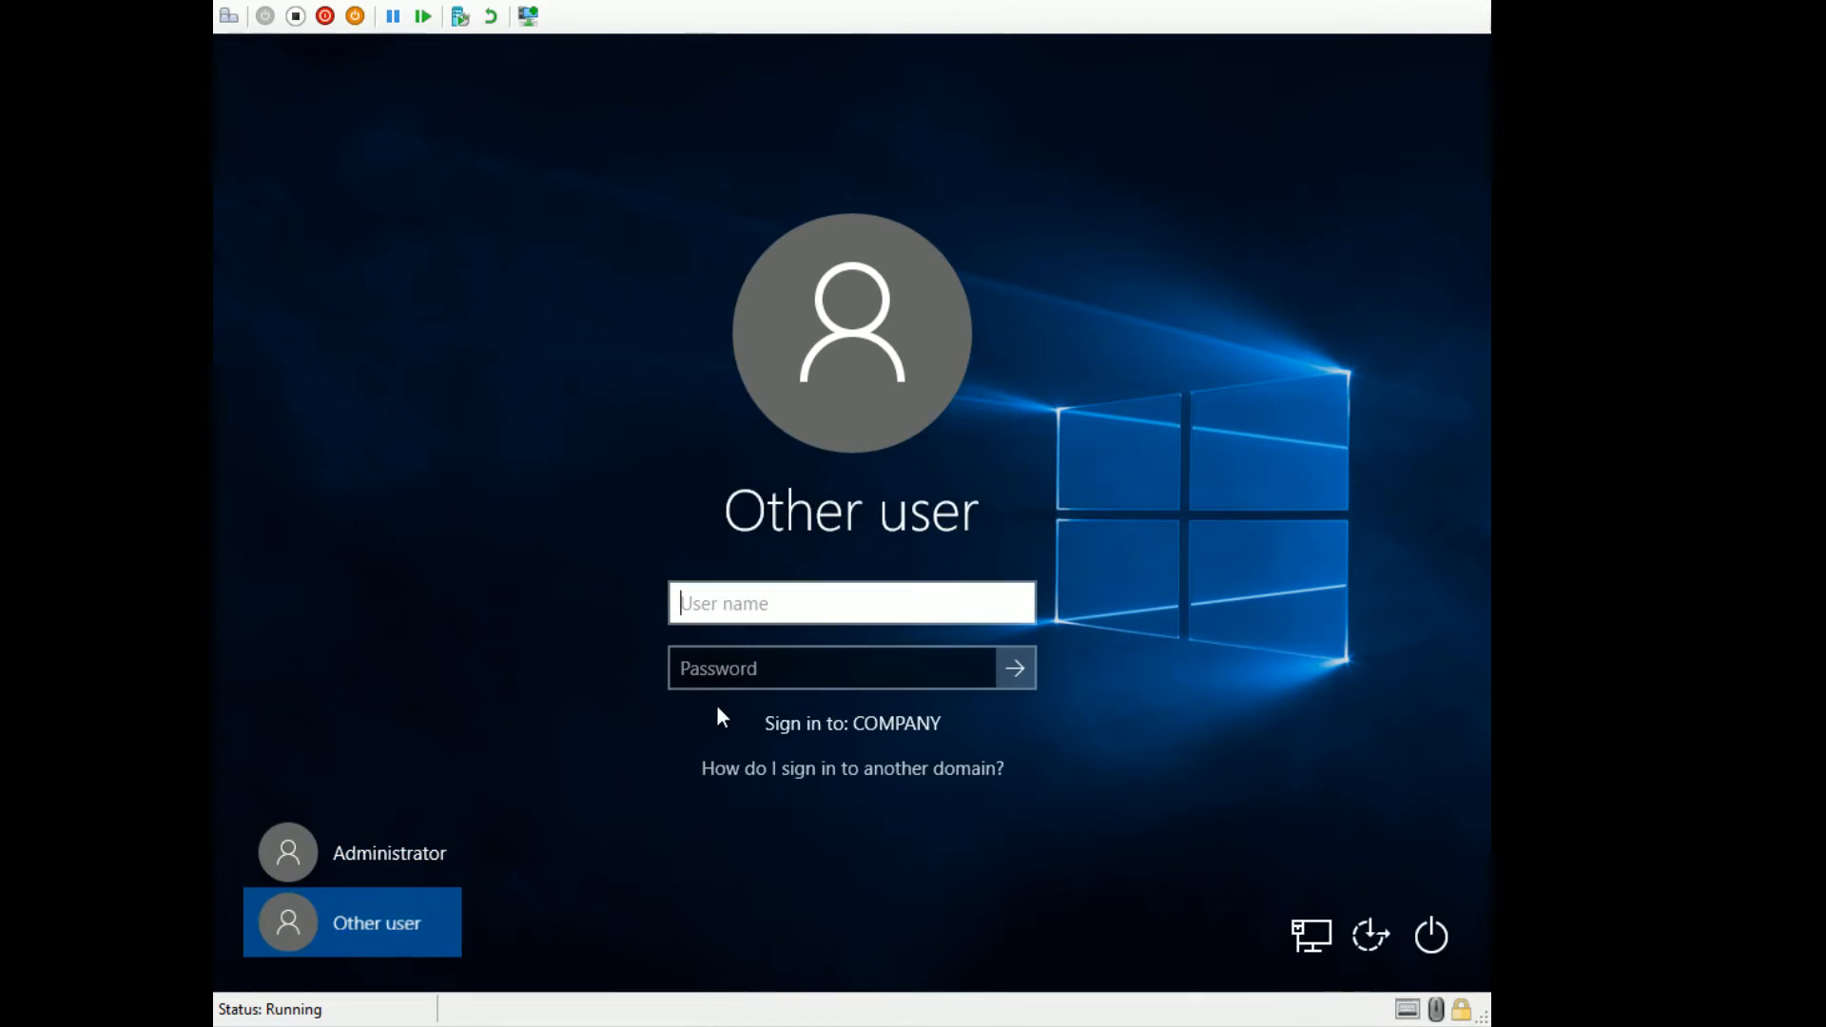
text(sd010)
key(Tab)
text(••••••••)
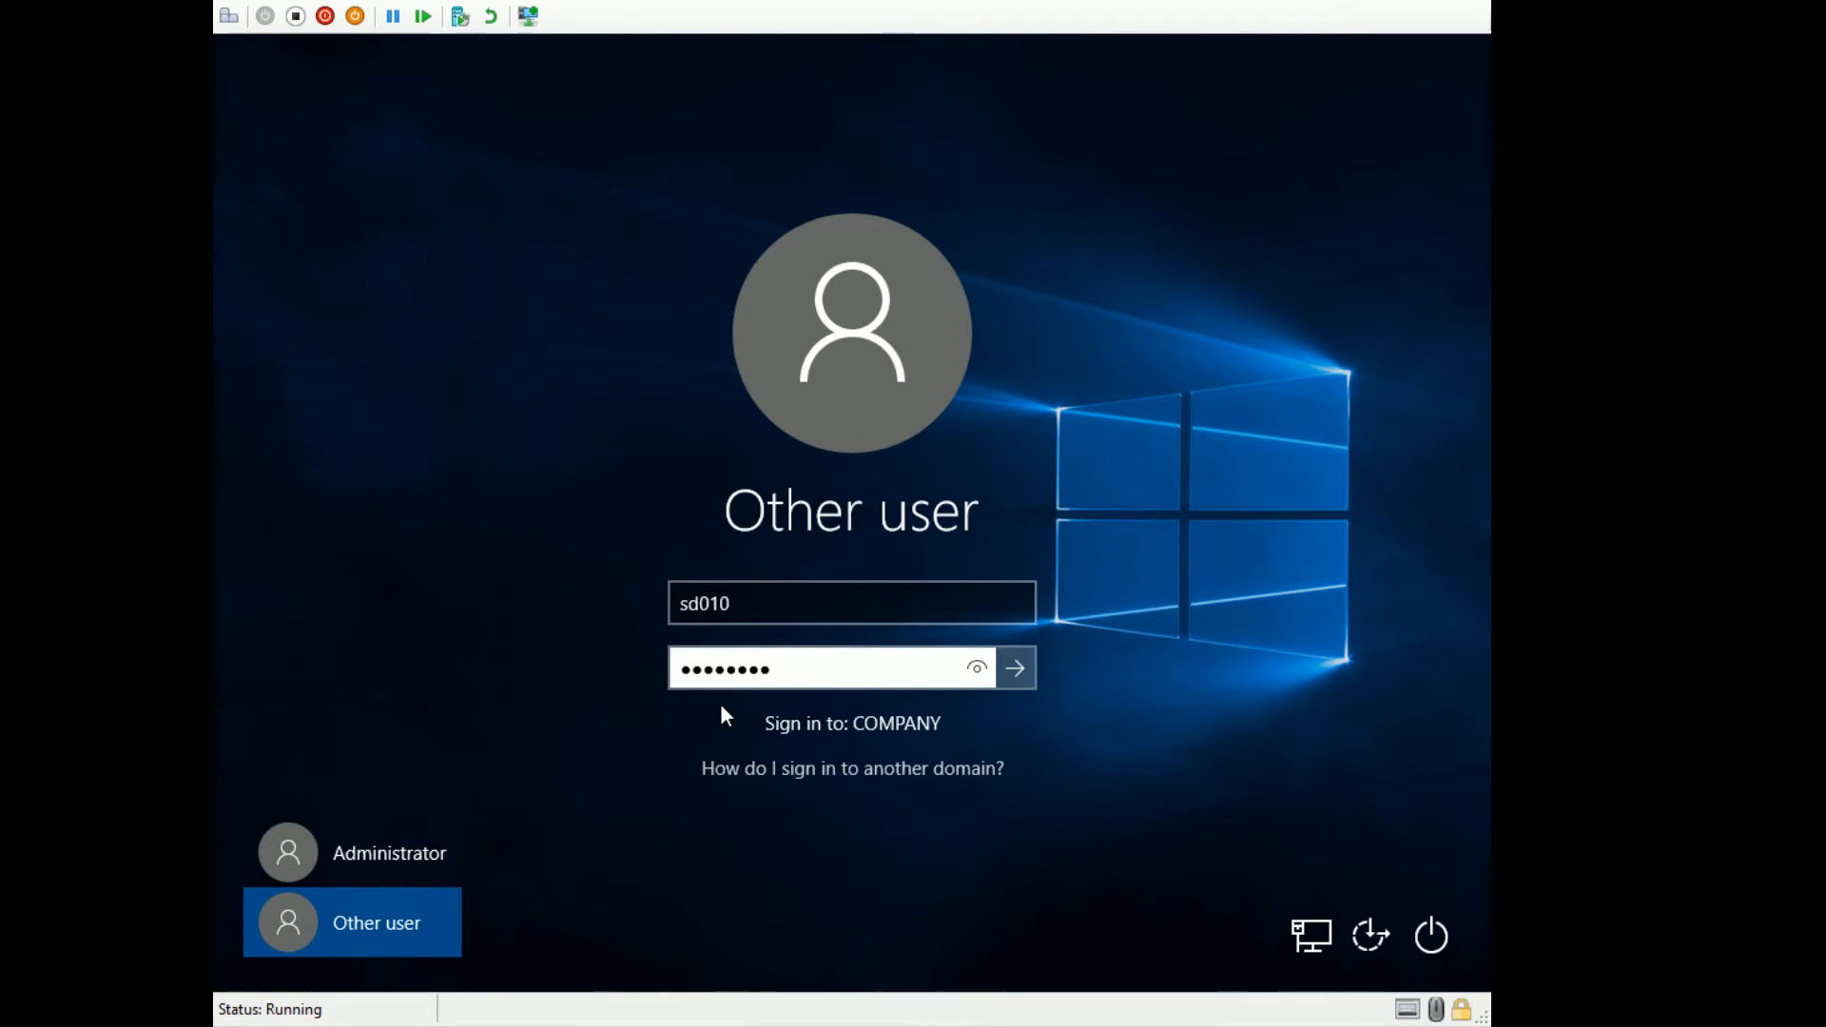
key(BackSpace)
key(Escape)
click(818, 615)
key(BackSpace)
text(1)
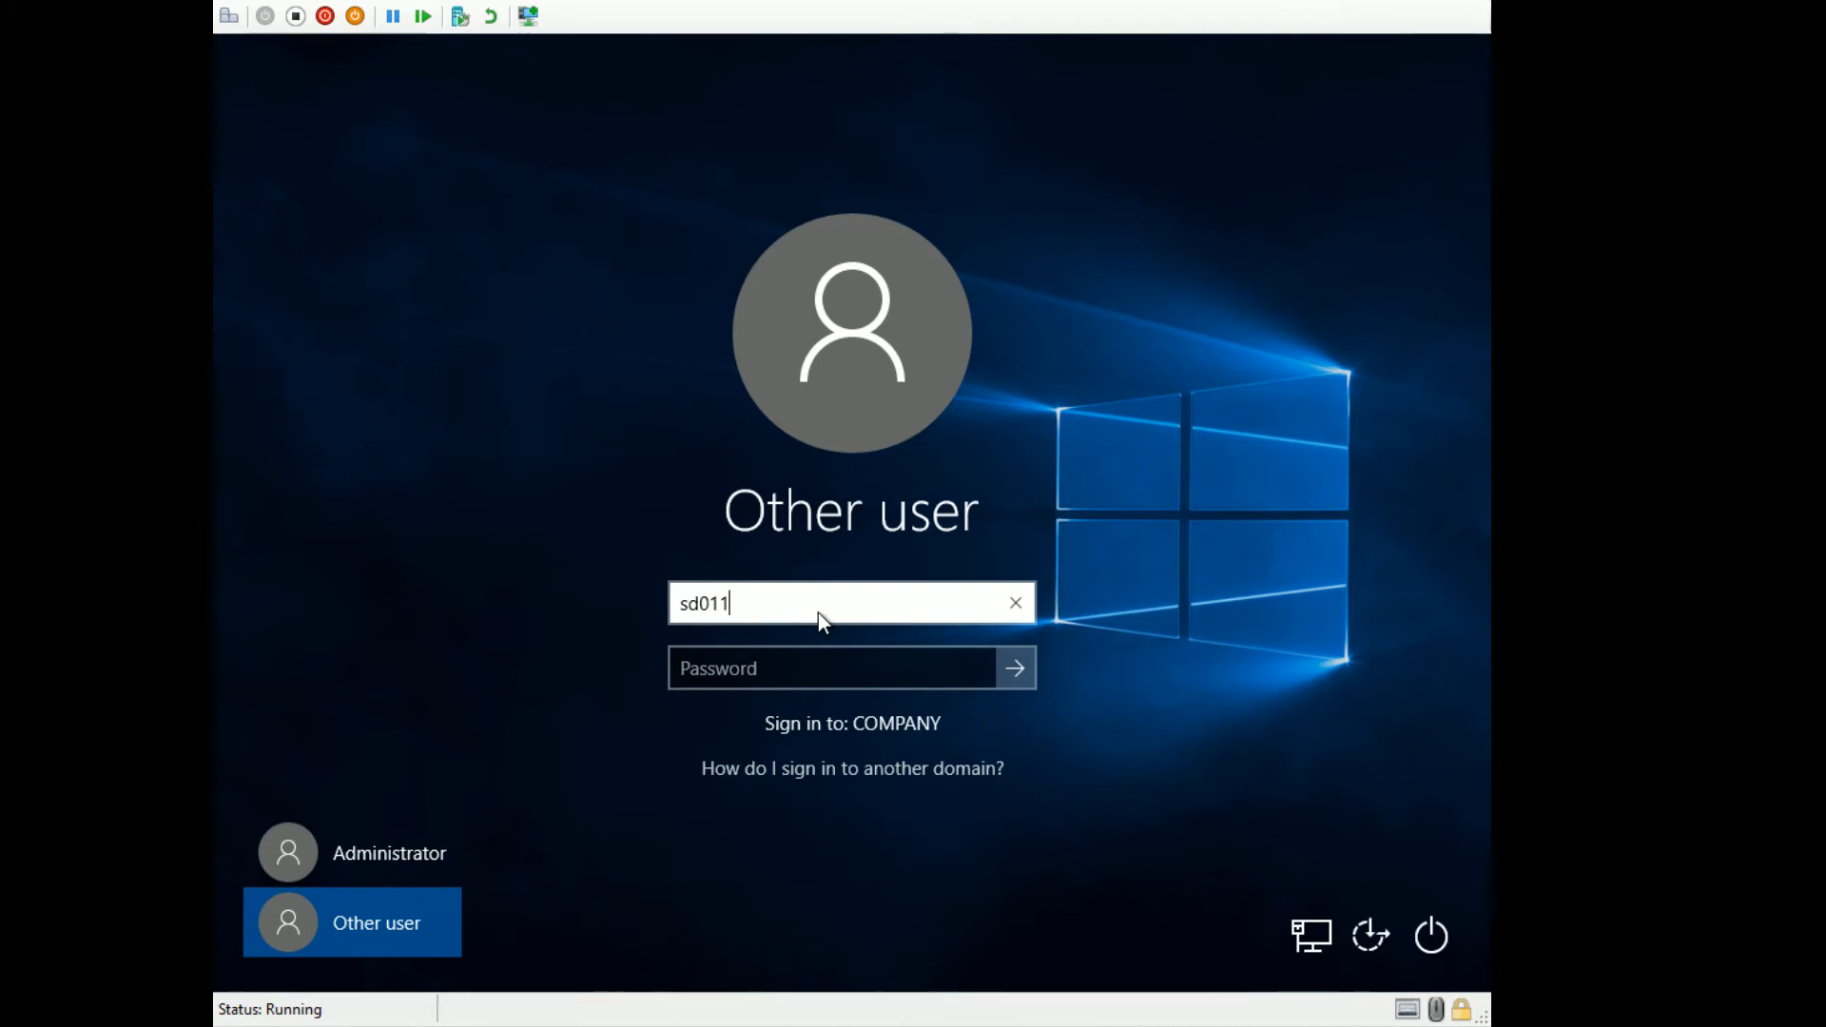
- Enter the account password for sd011, retyping it from scratch, and sign in to the COMPANY domain
key(Tab)
text(***)
key(BackSpace)
key(BackSpace)
key(BackSpace)
text(********)
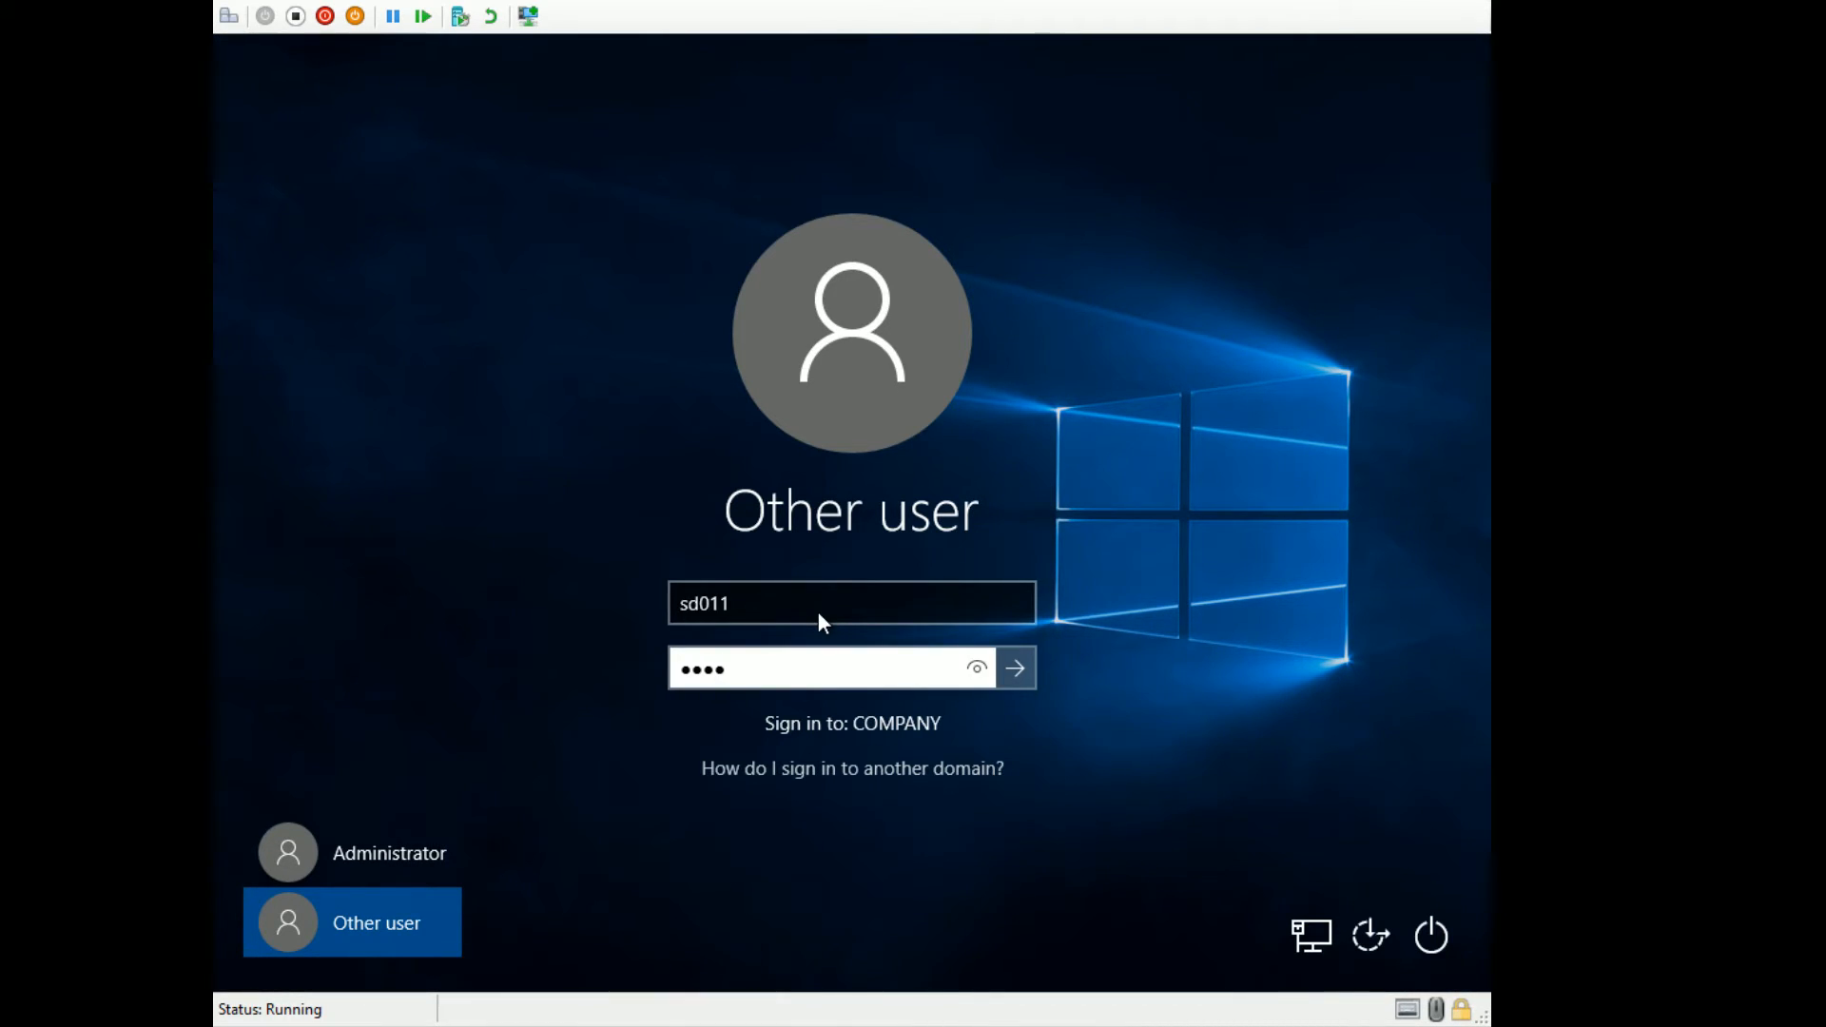
key(Return)
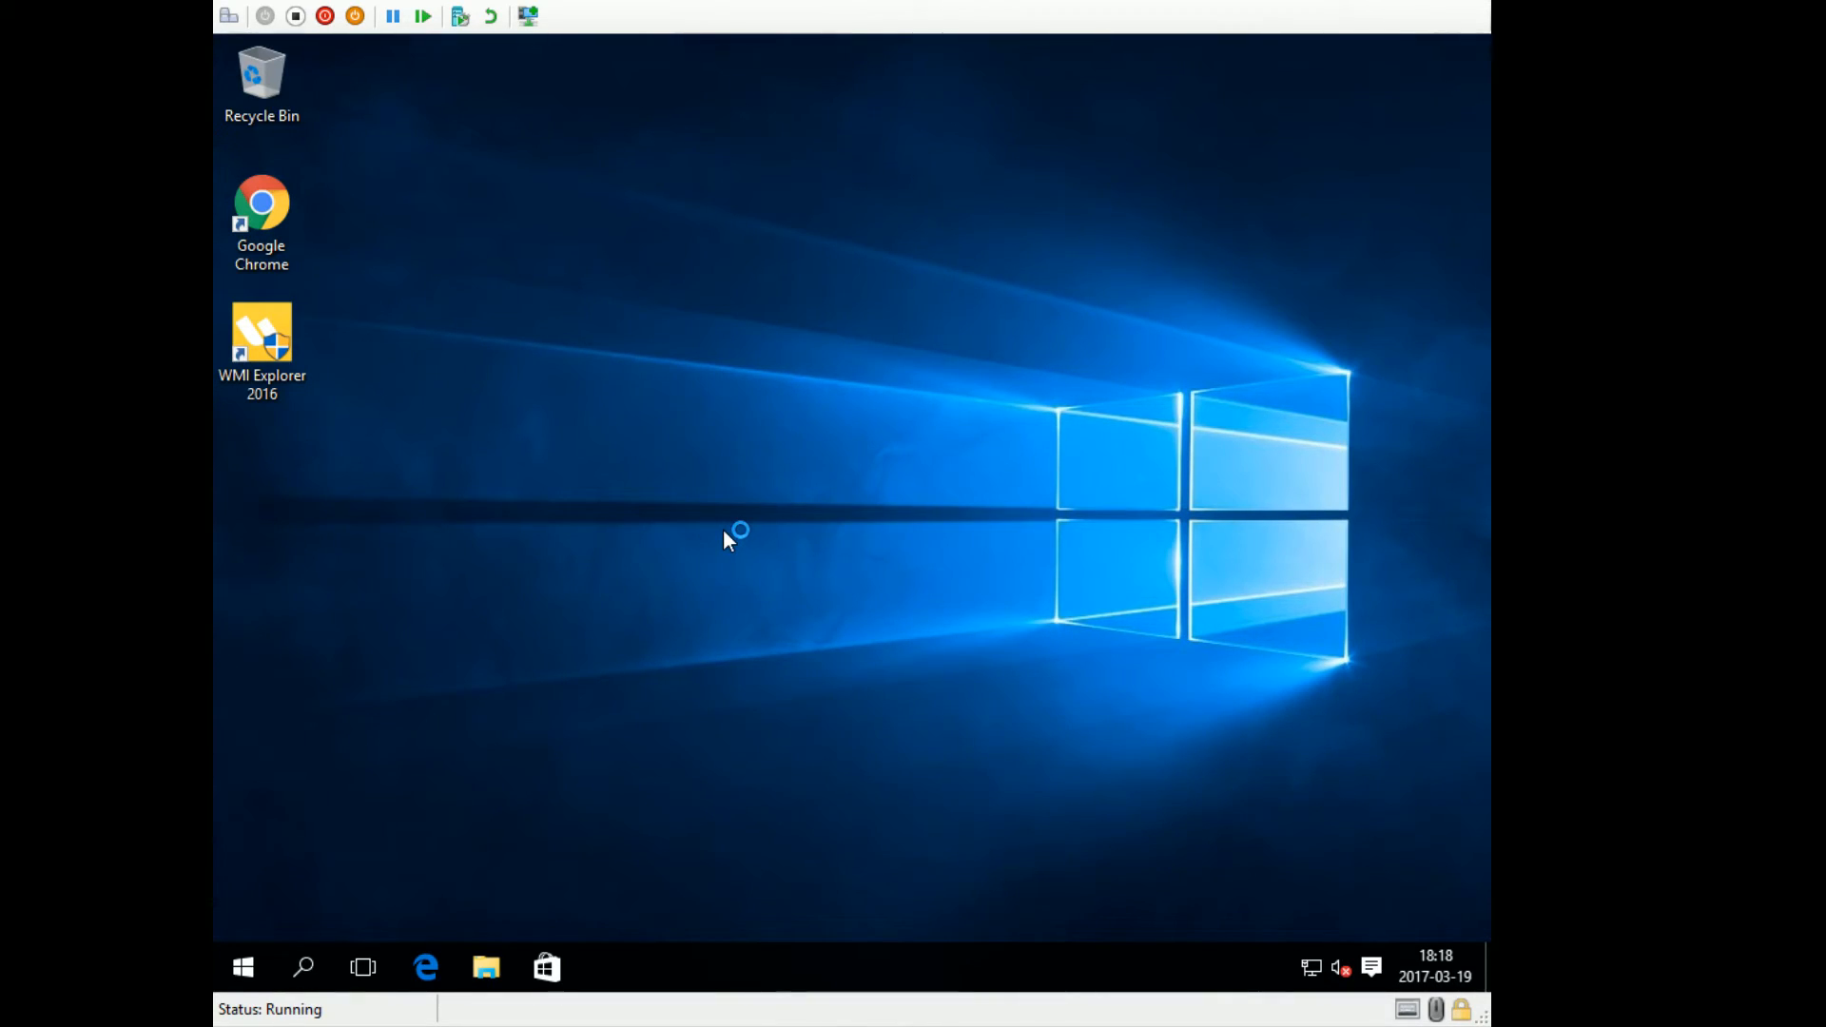
- Browse to C:\Program Files\LAPS in File Explorer and start AdmPwd.UI under the domain account
click(477, 974)
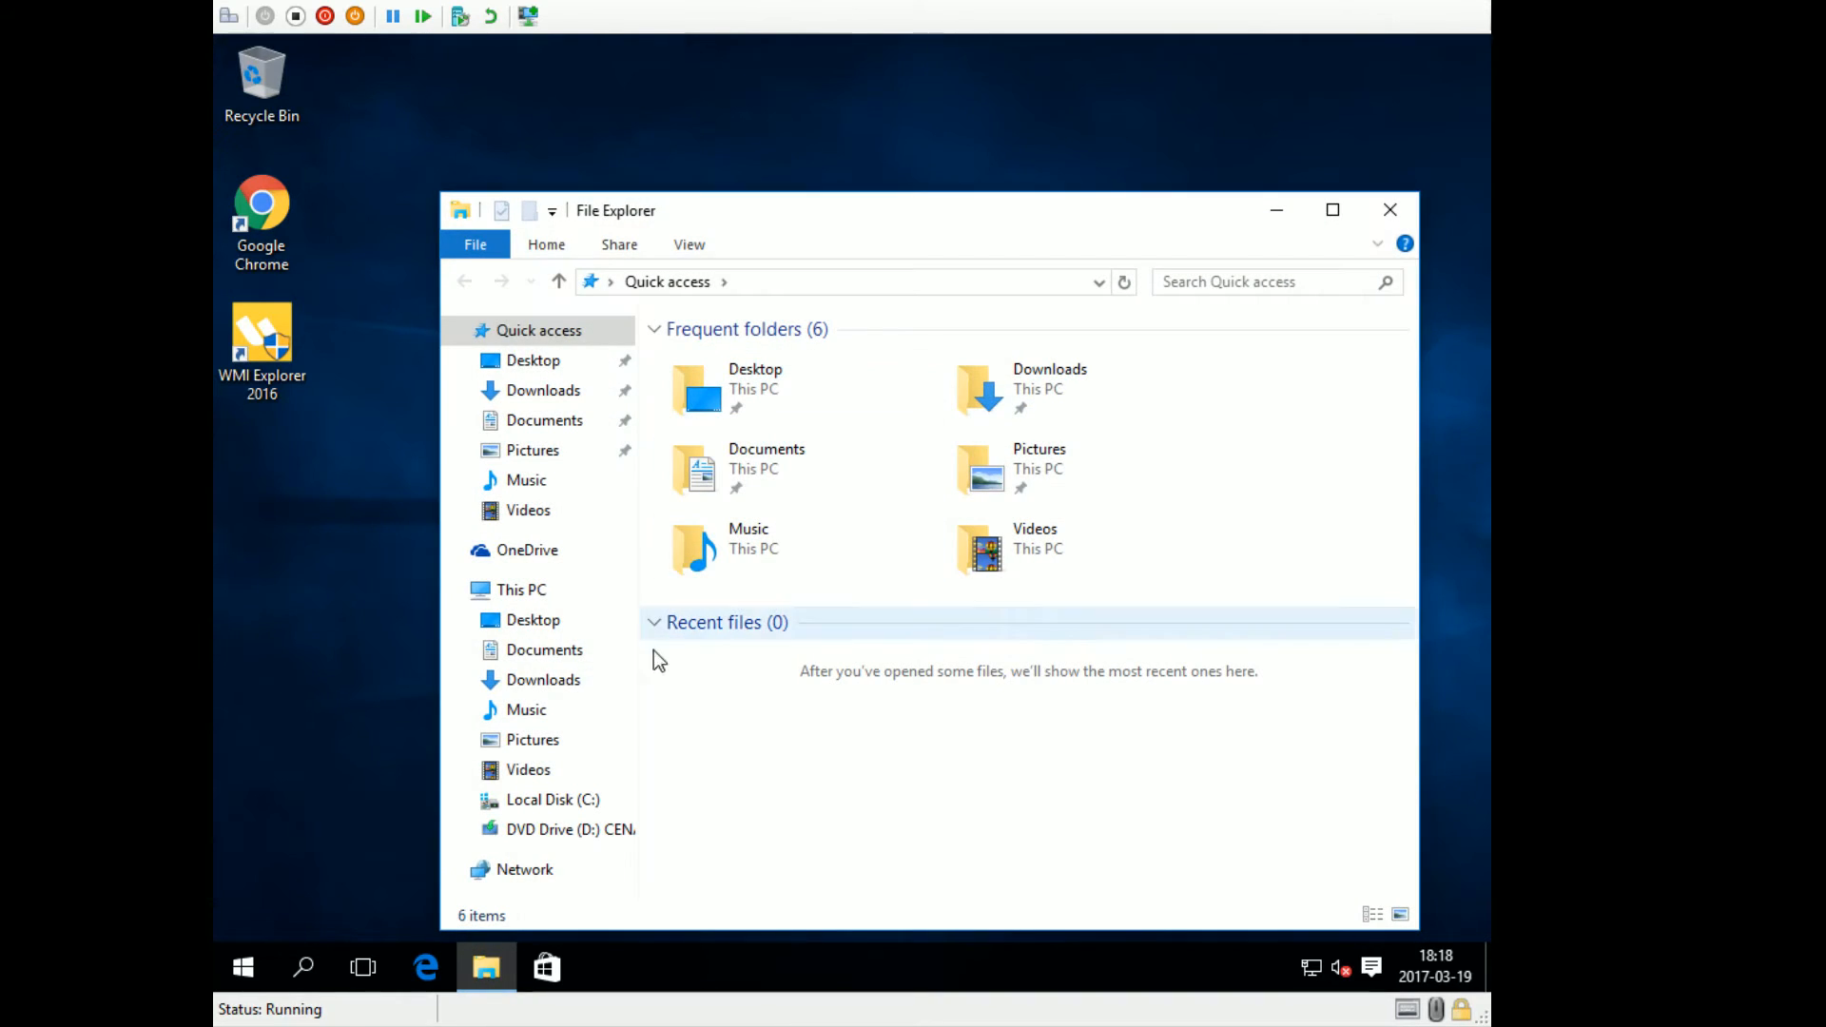
click(517, 592)
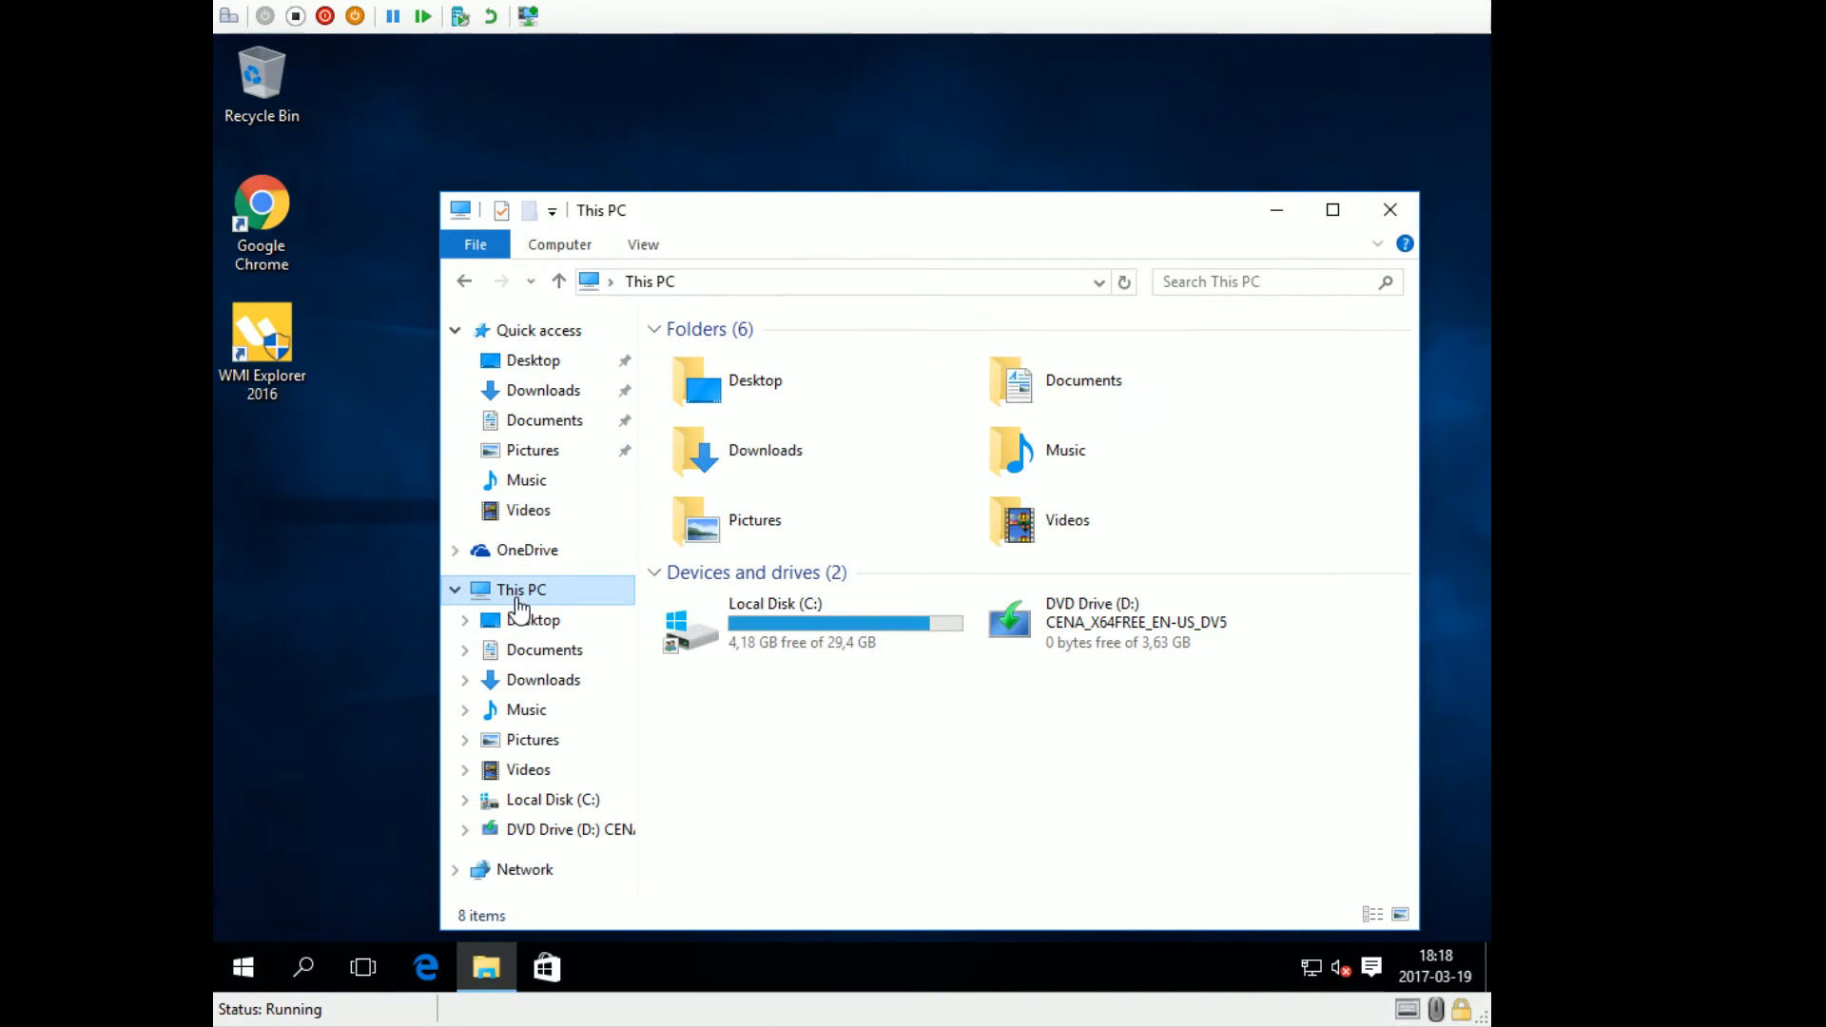
double_click(789, 653)
double_click(746, 460)
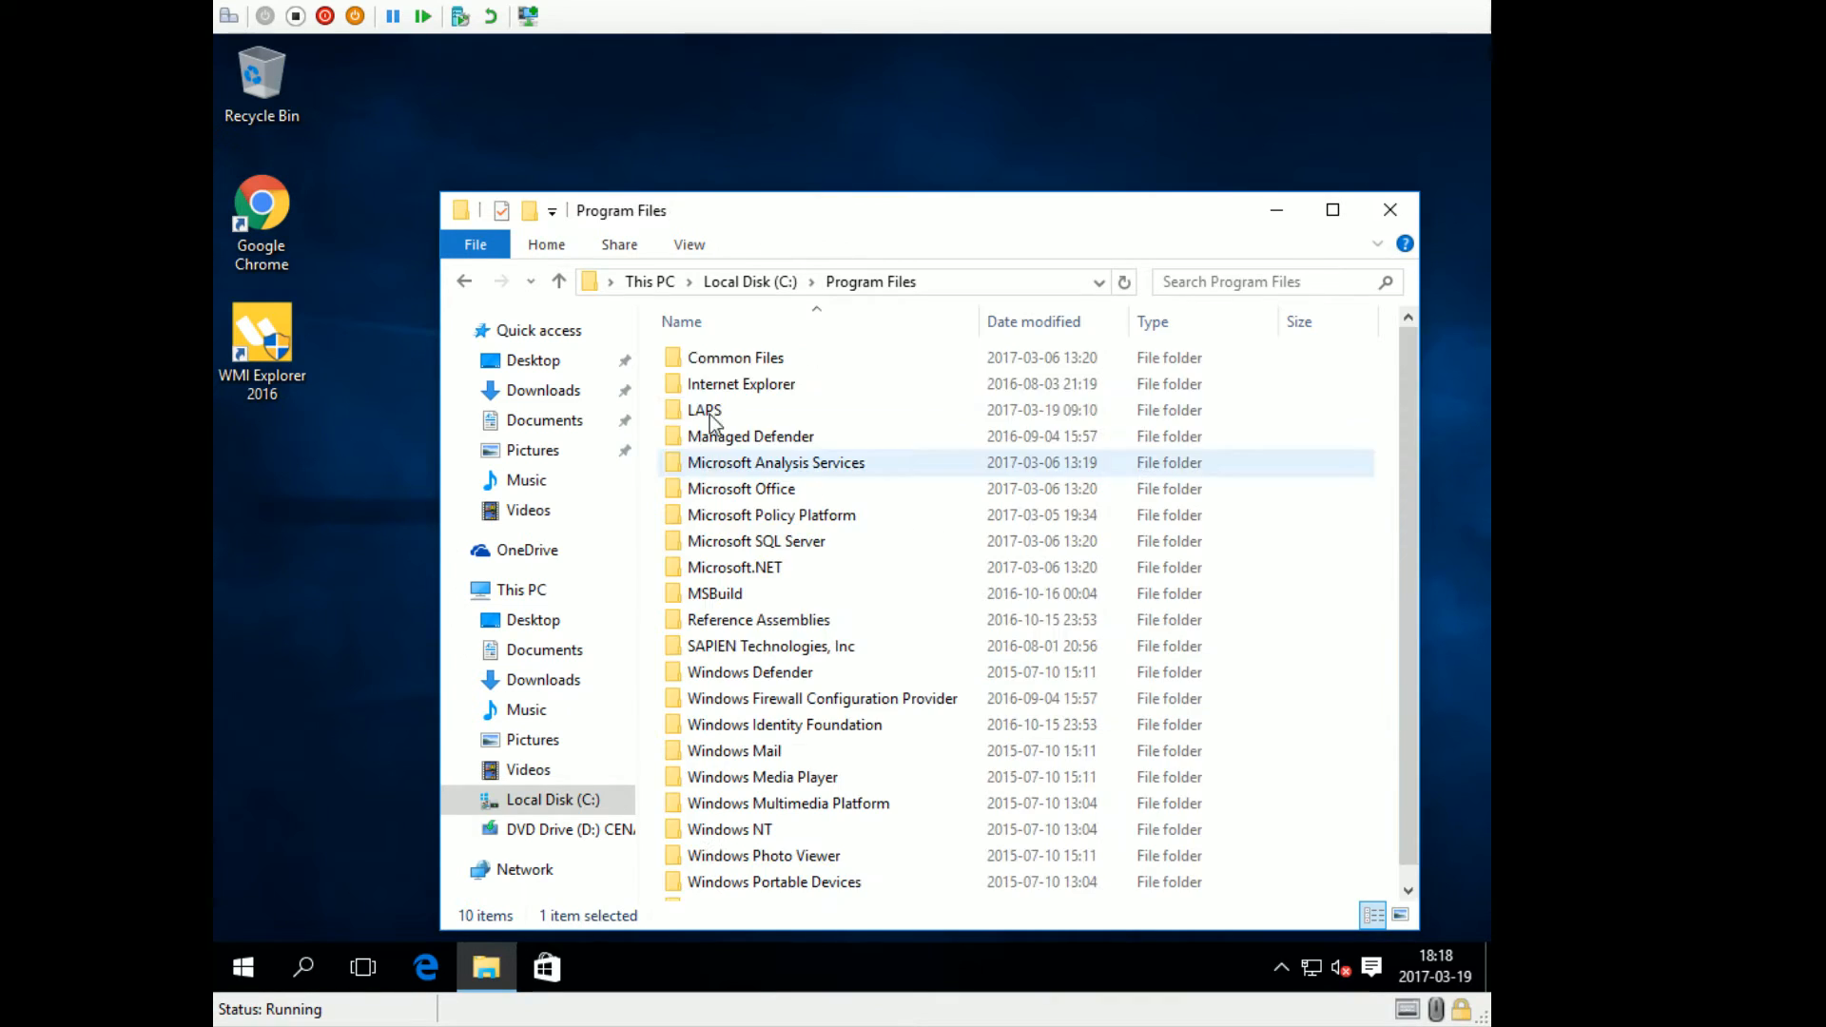
double_click(715, 410)
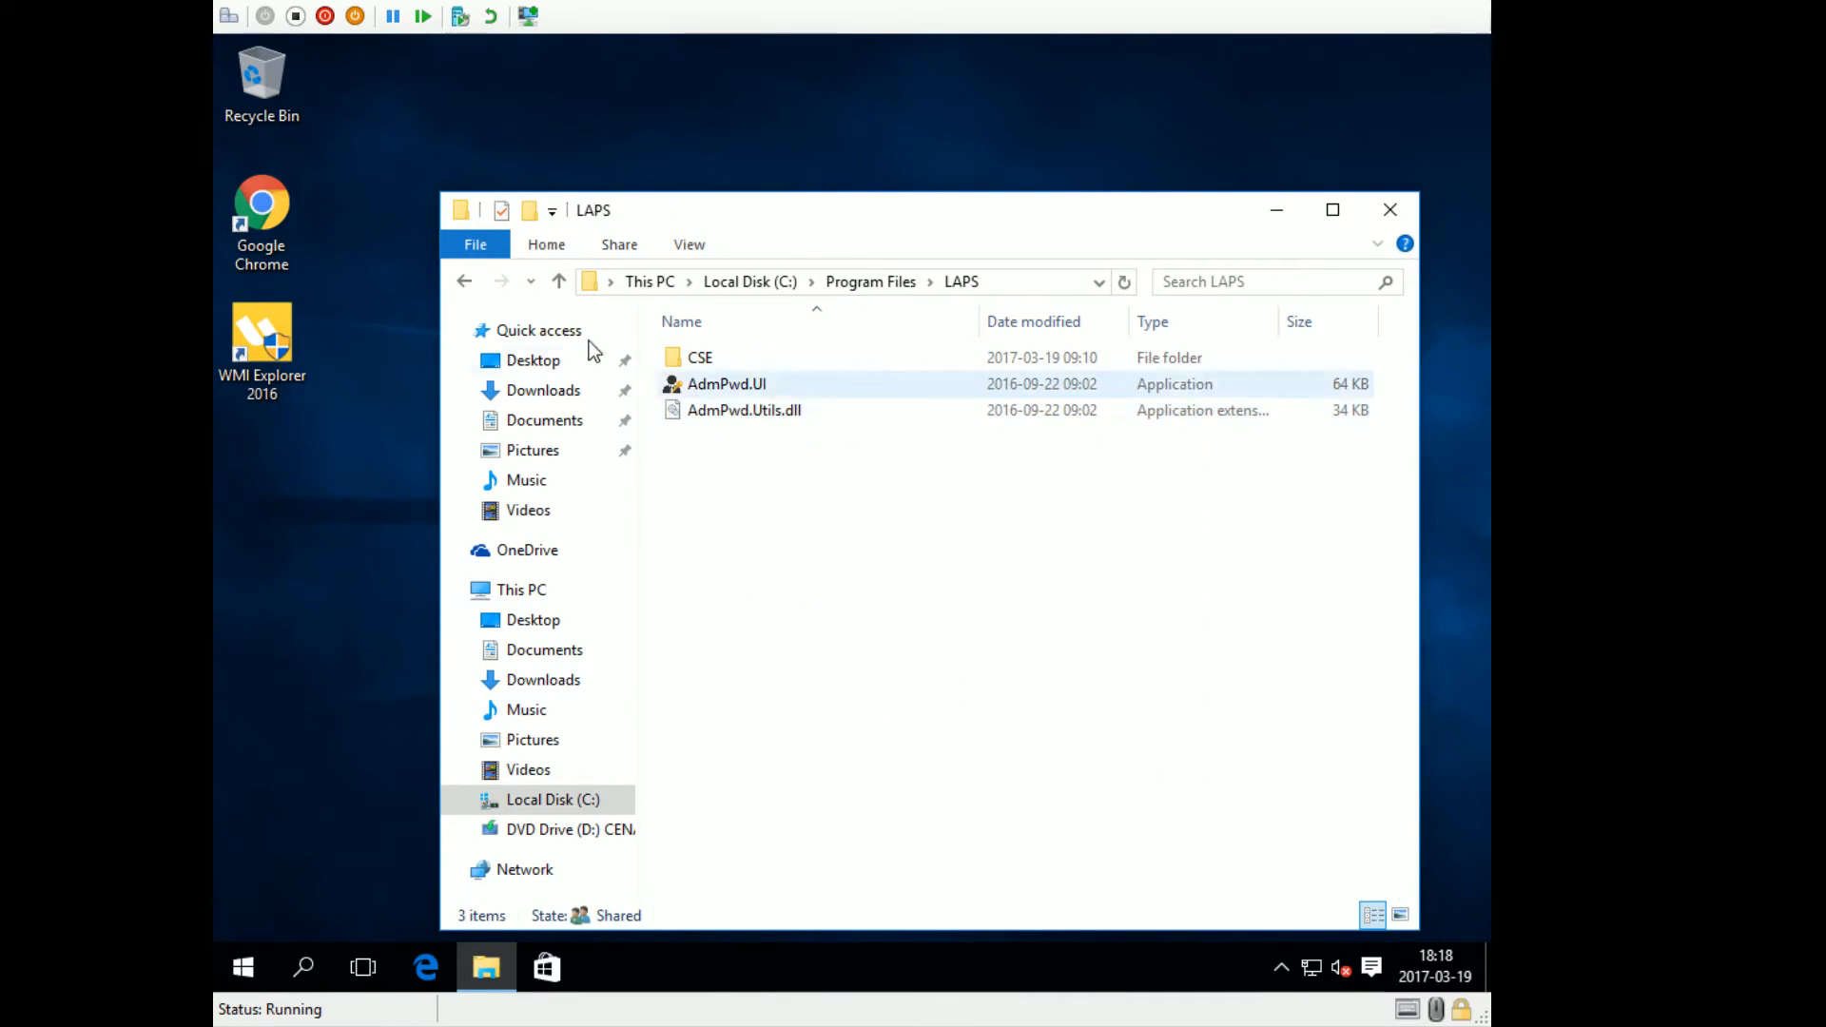
double_click(721, 386)
- Search LAPS UI for computer sd010 and move the window clear to read its password details
text(sd)
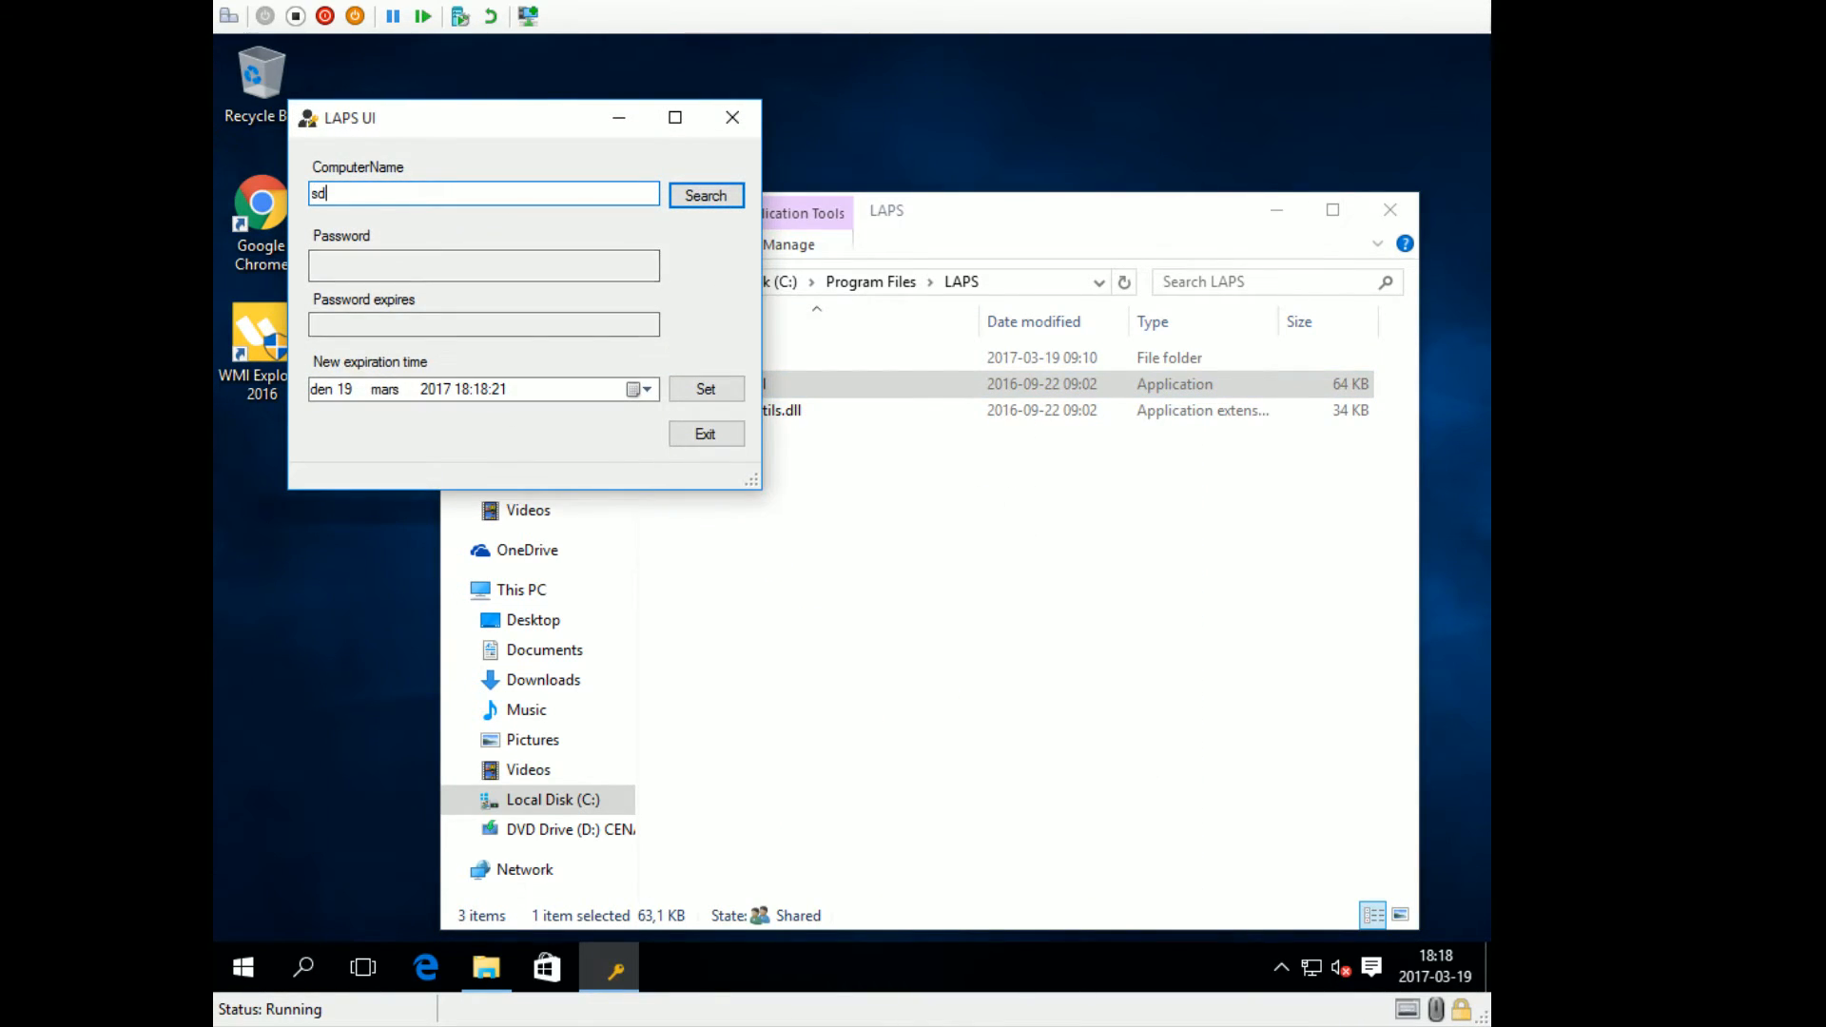
text(010)
click(702, 194)
click(562, 263)
drag(483, 118, 570, 280)
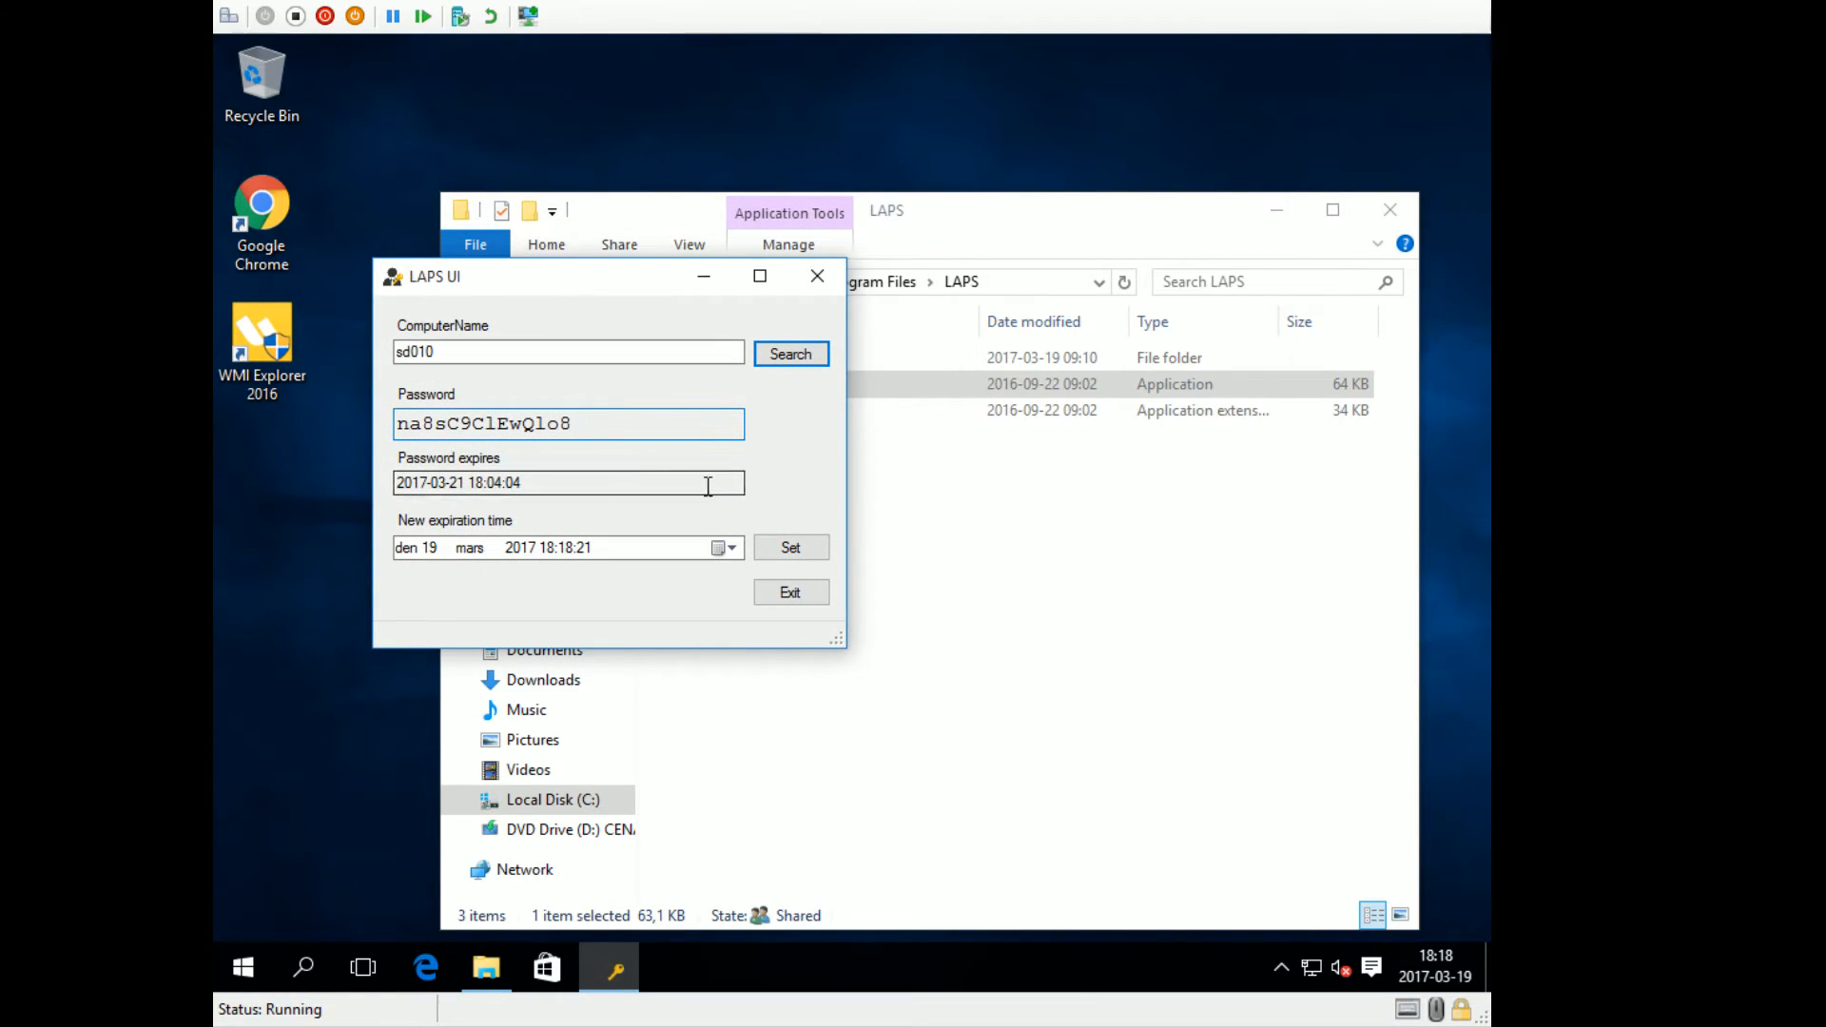
click(792, 549)
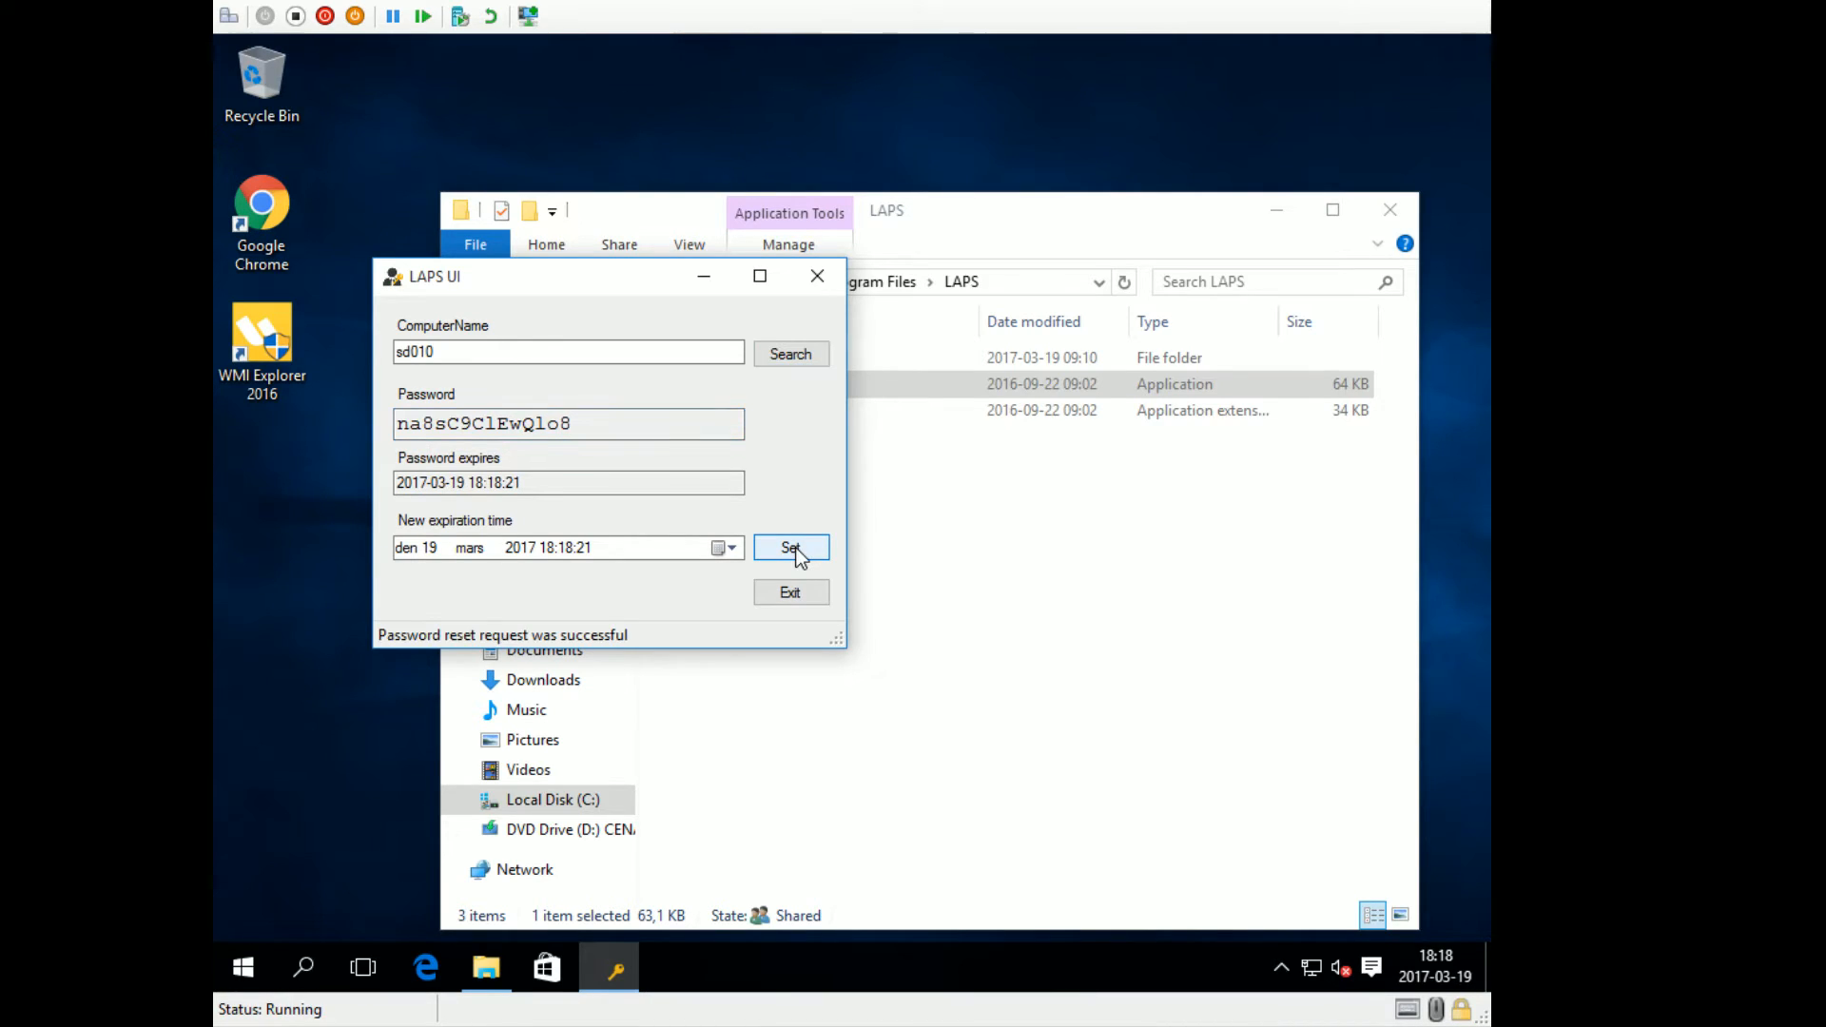
click(535, 486)
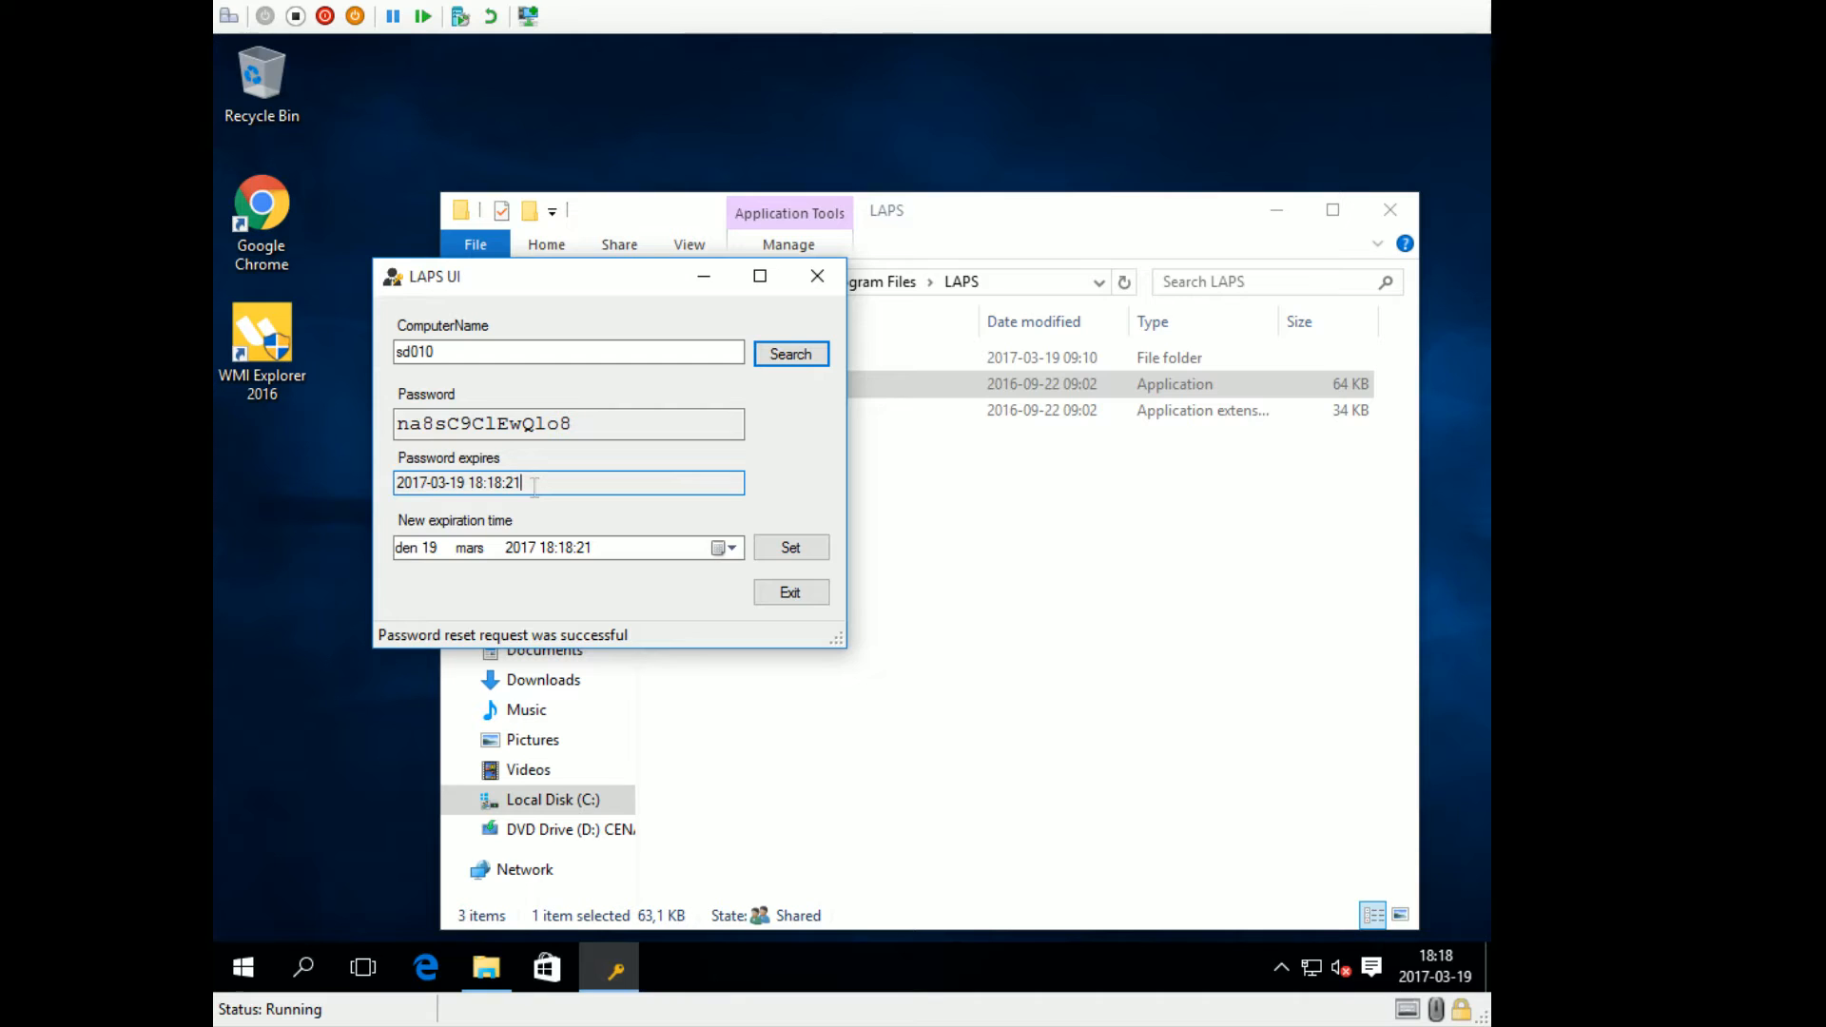
drag(531, 486, 362, 494)
click(547, 487)
drag(533, 485, 360, 499)
click(544, 487)
click(282, 849)
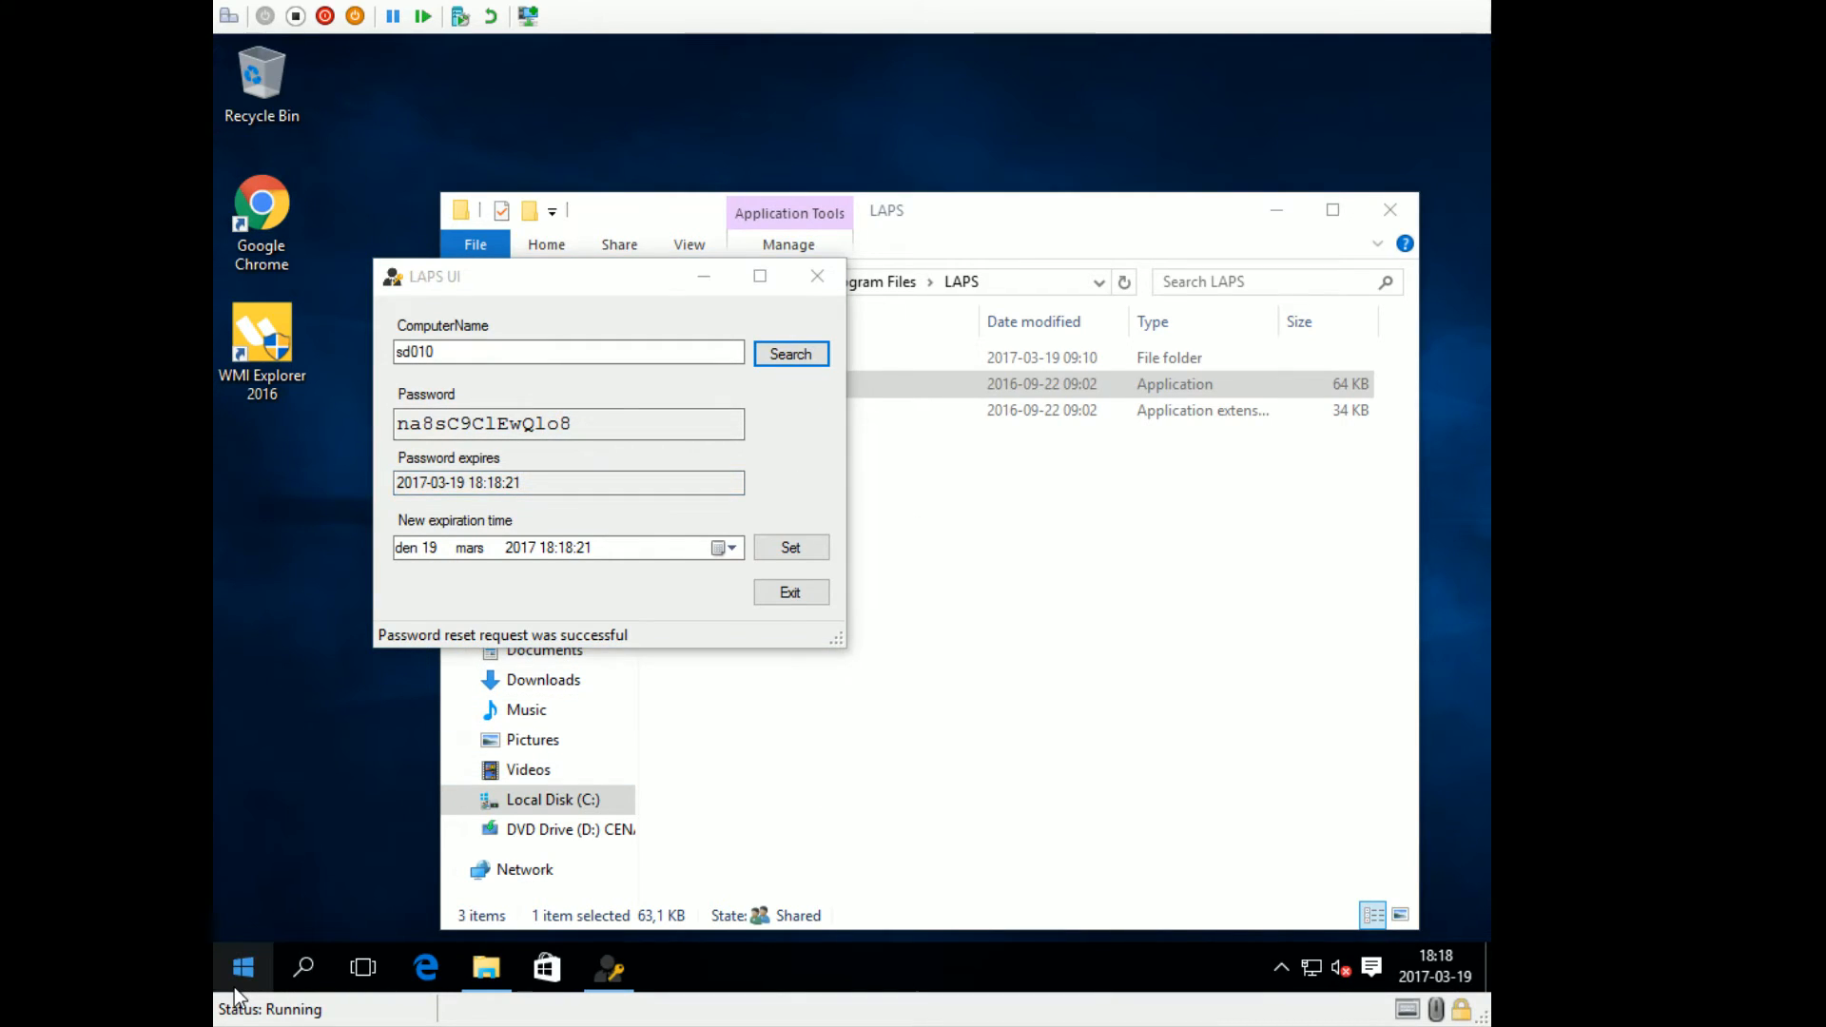
- Search for sd010 again and check its stored password before refreshing group policy
click(784, 356)
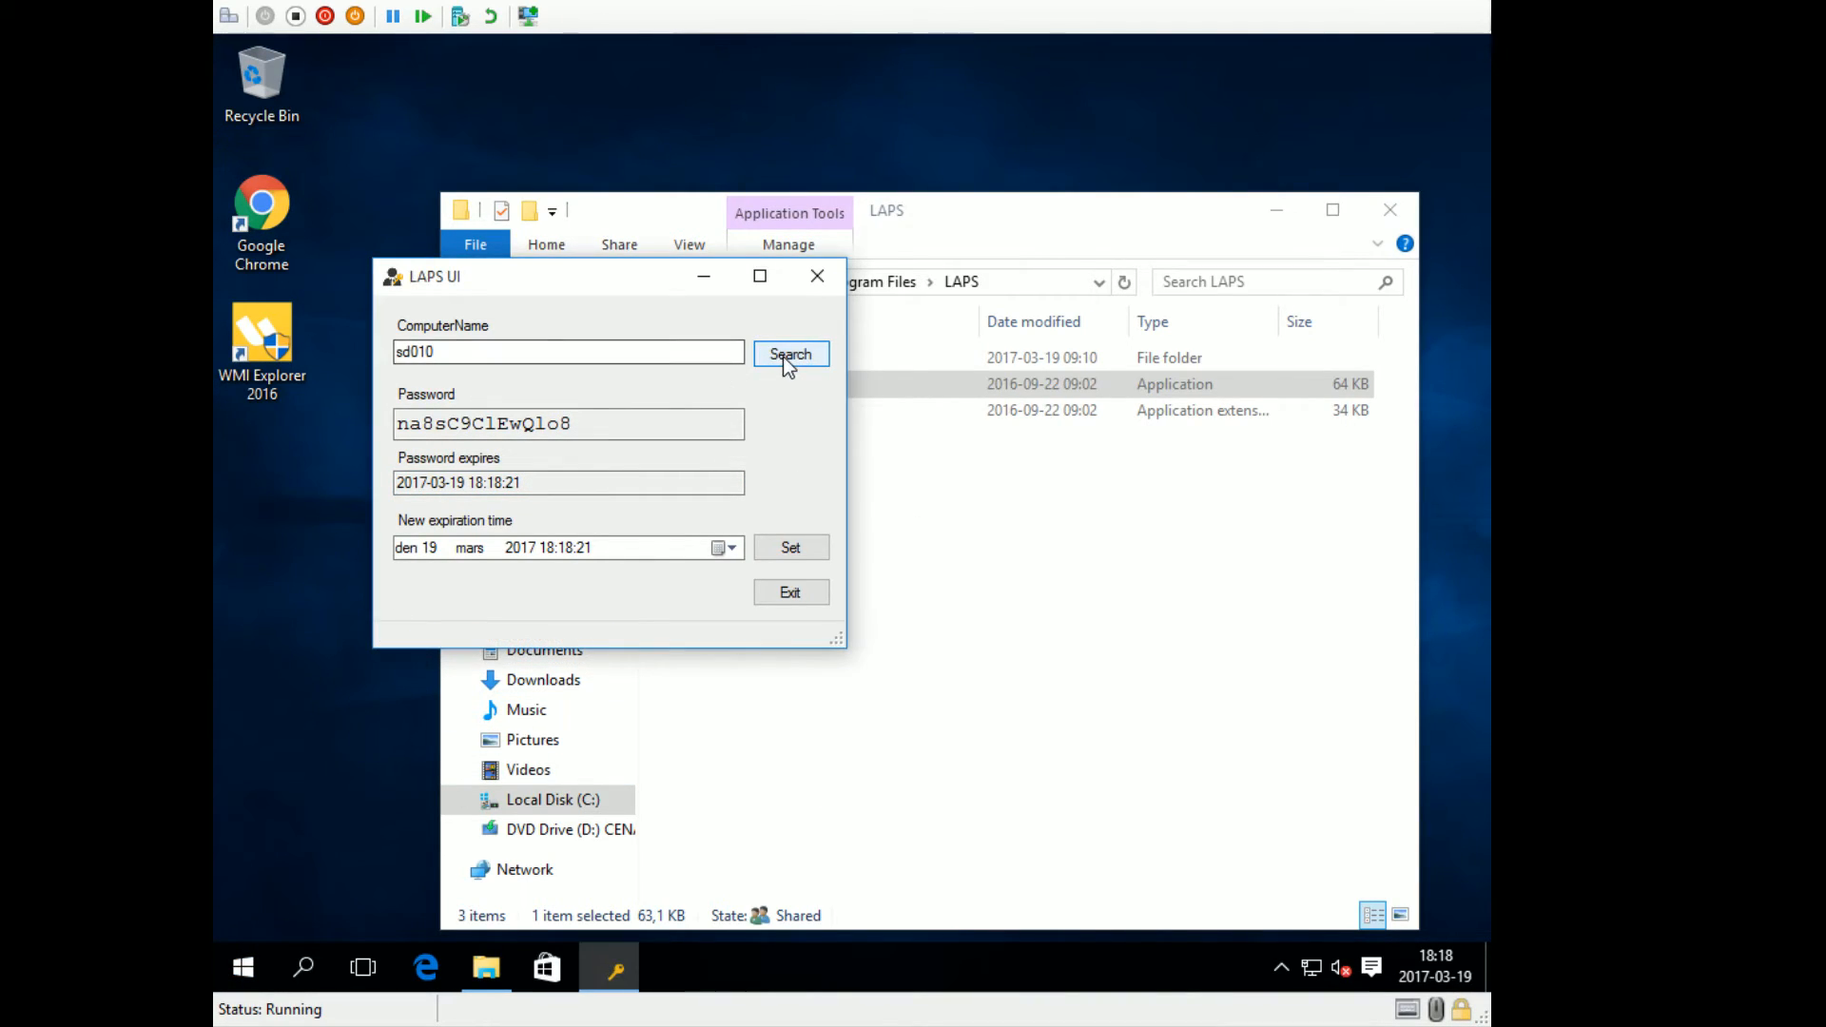
drag(409, 423, 654, 423)
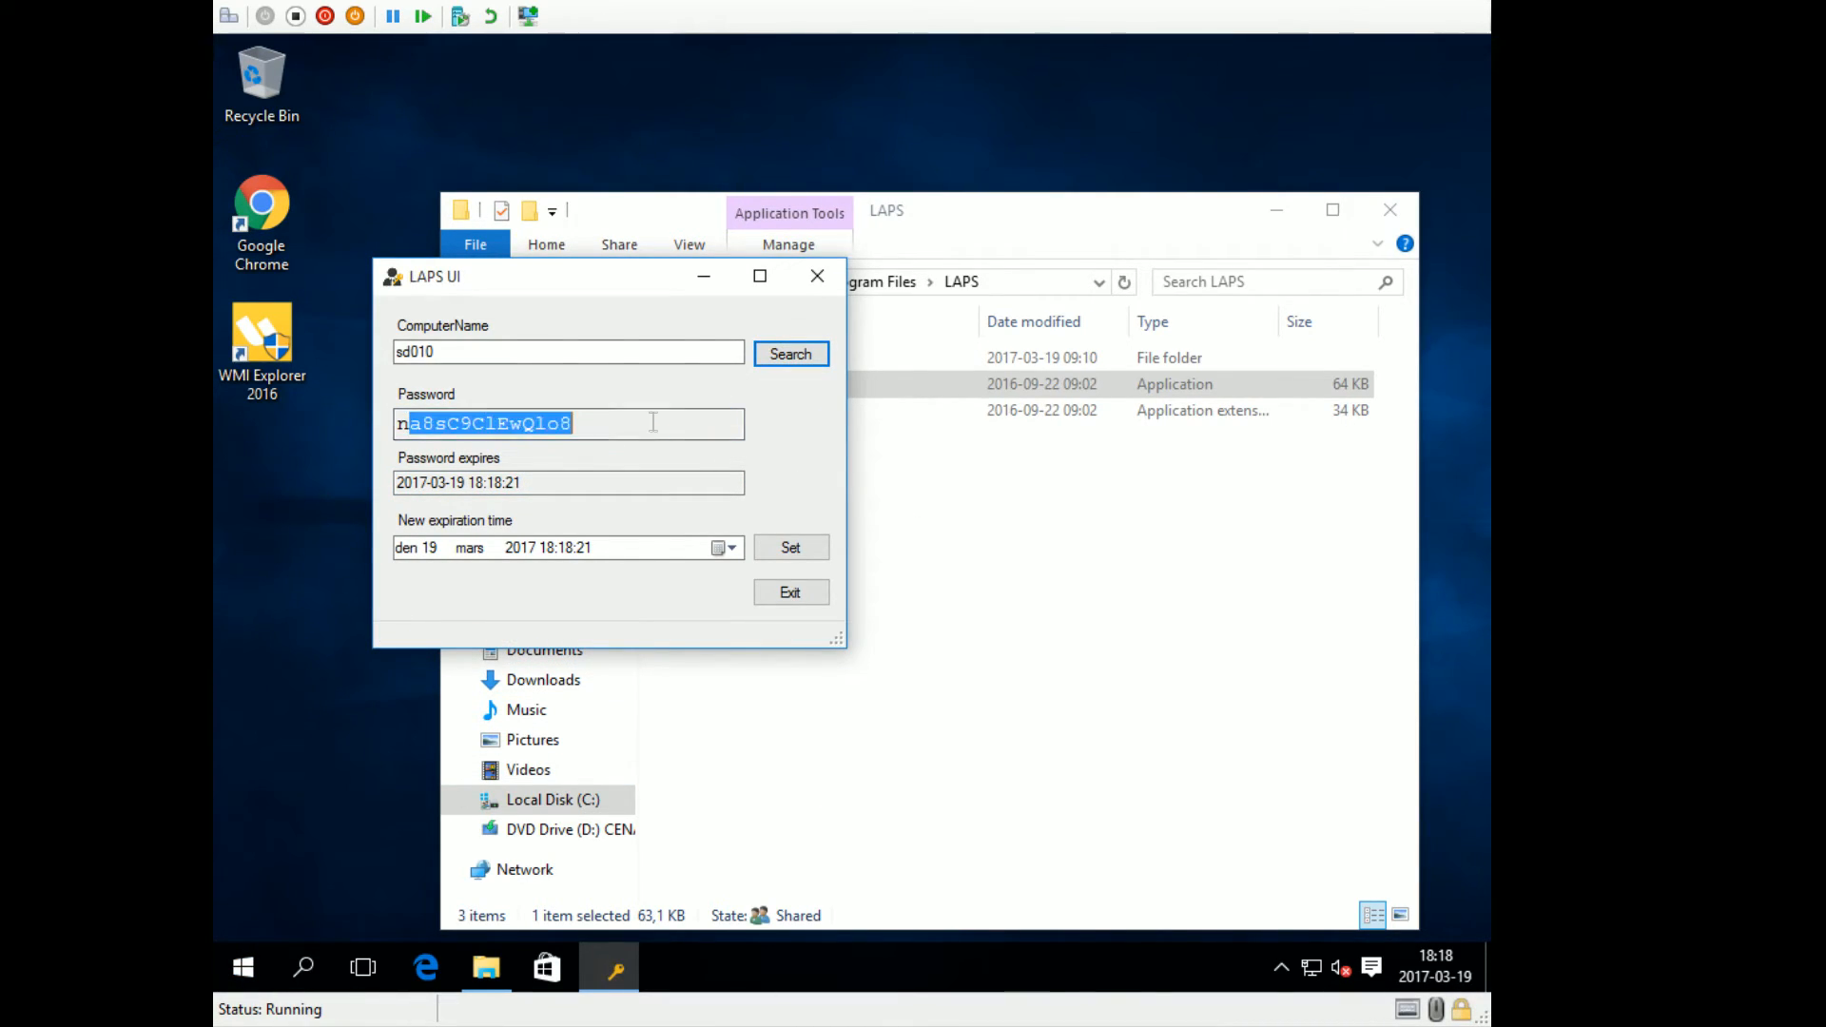
click(385, 888)
- Run gpupdate /force in a Command Prompt on the client and close the prompt
click(249, 963)
text(cmd)
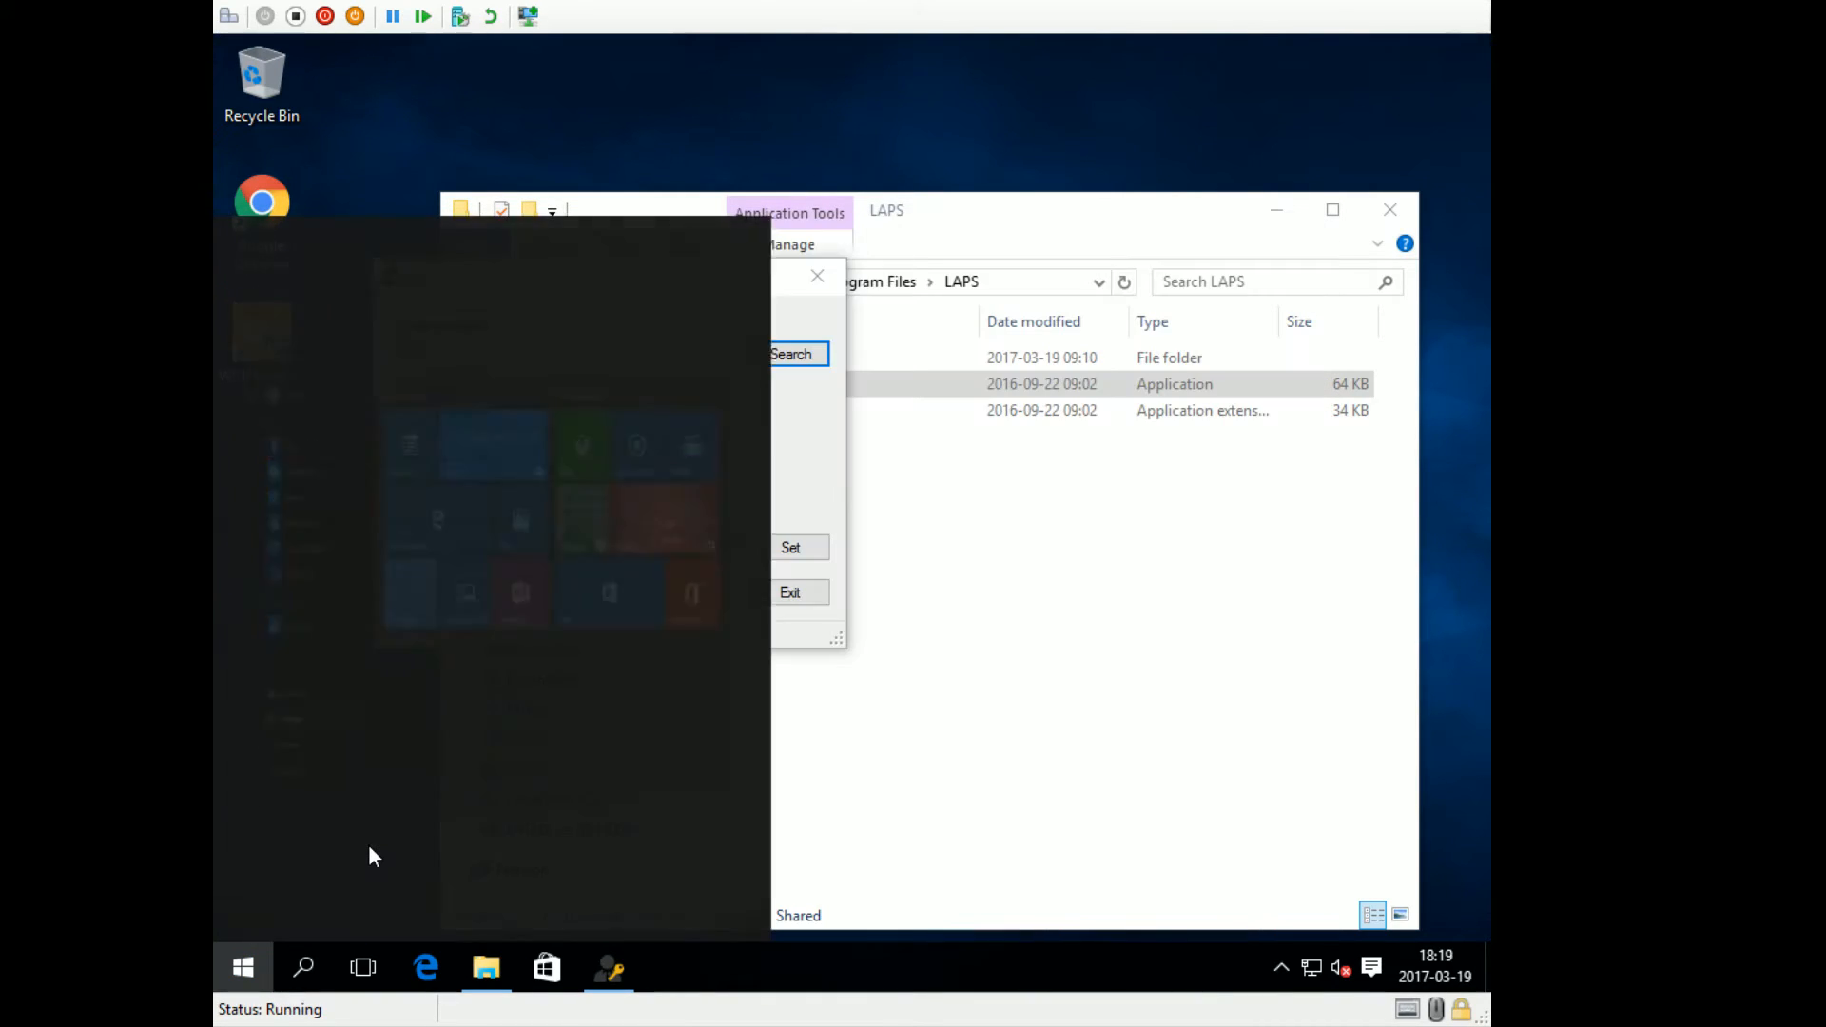
key(Return)
text(gpupdate /force)
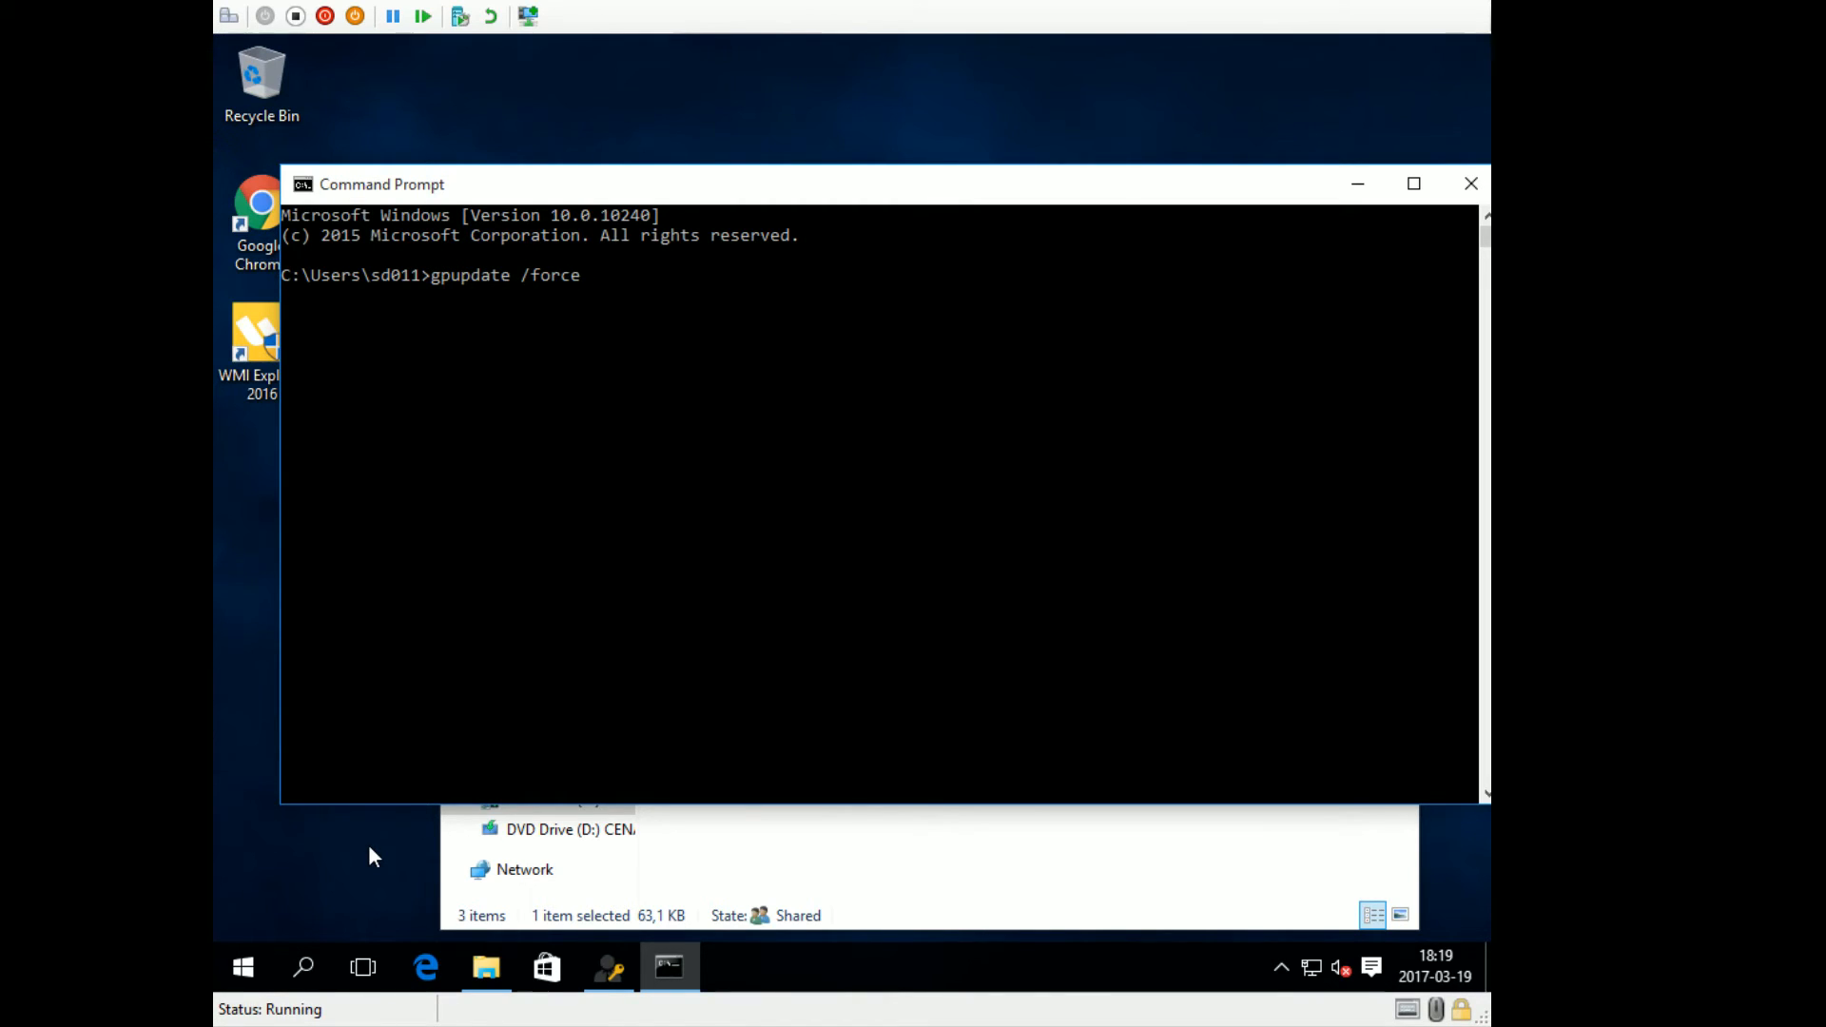
key(Return)
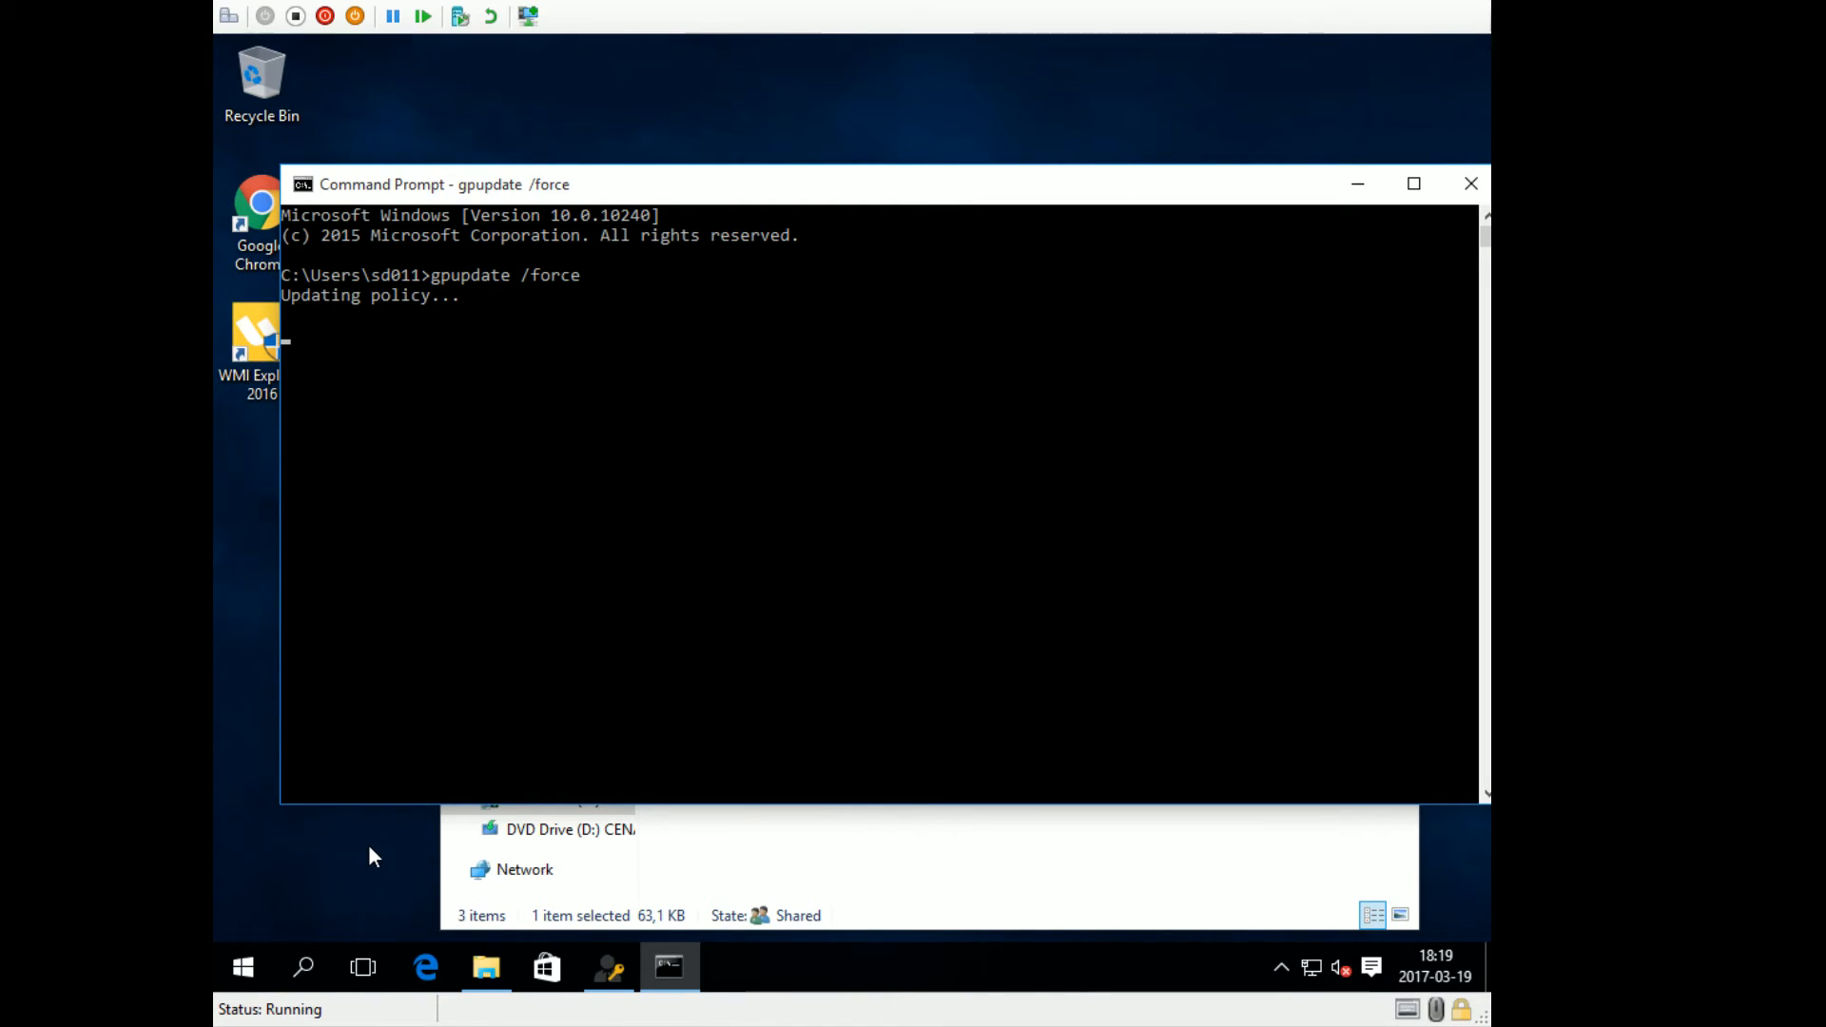
drag(1096, 182, 1072, 177)
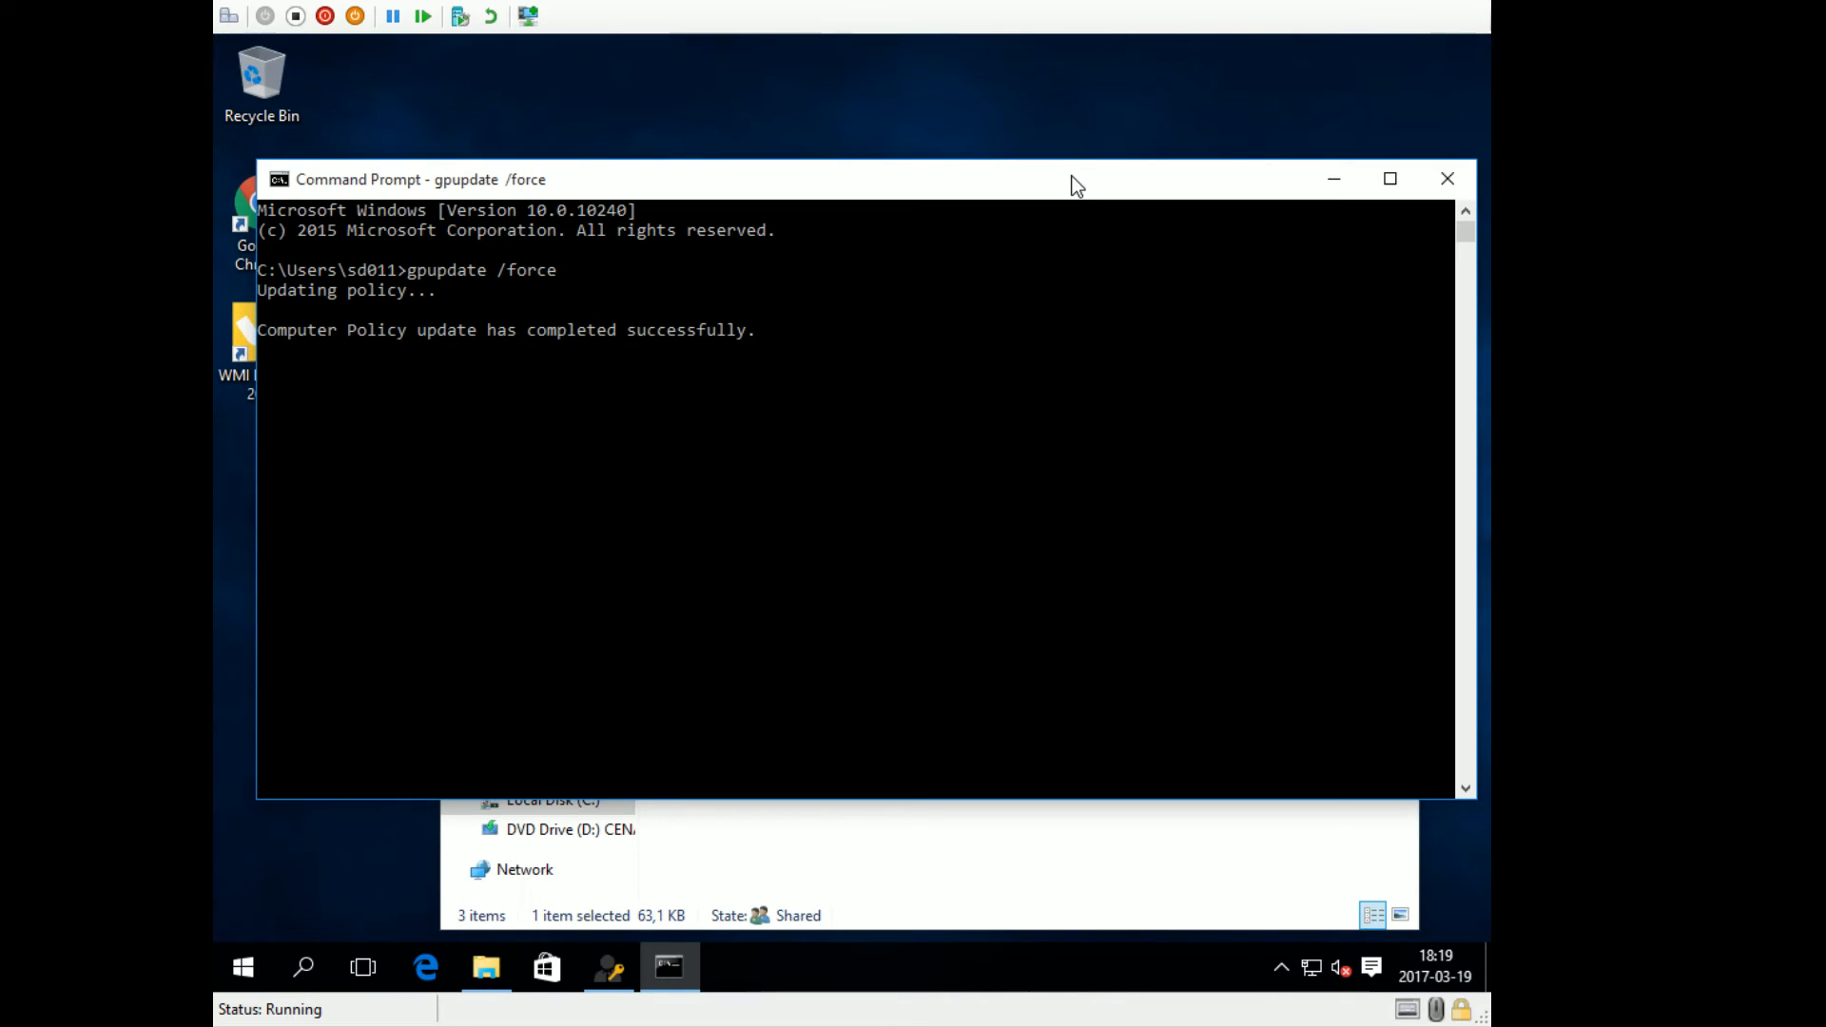
click(1437, 178)
- Repeat the sd010 search after the policy update and examine its password and expiry date
drag(605, 279, 559, 299)
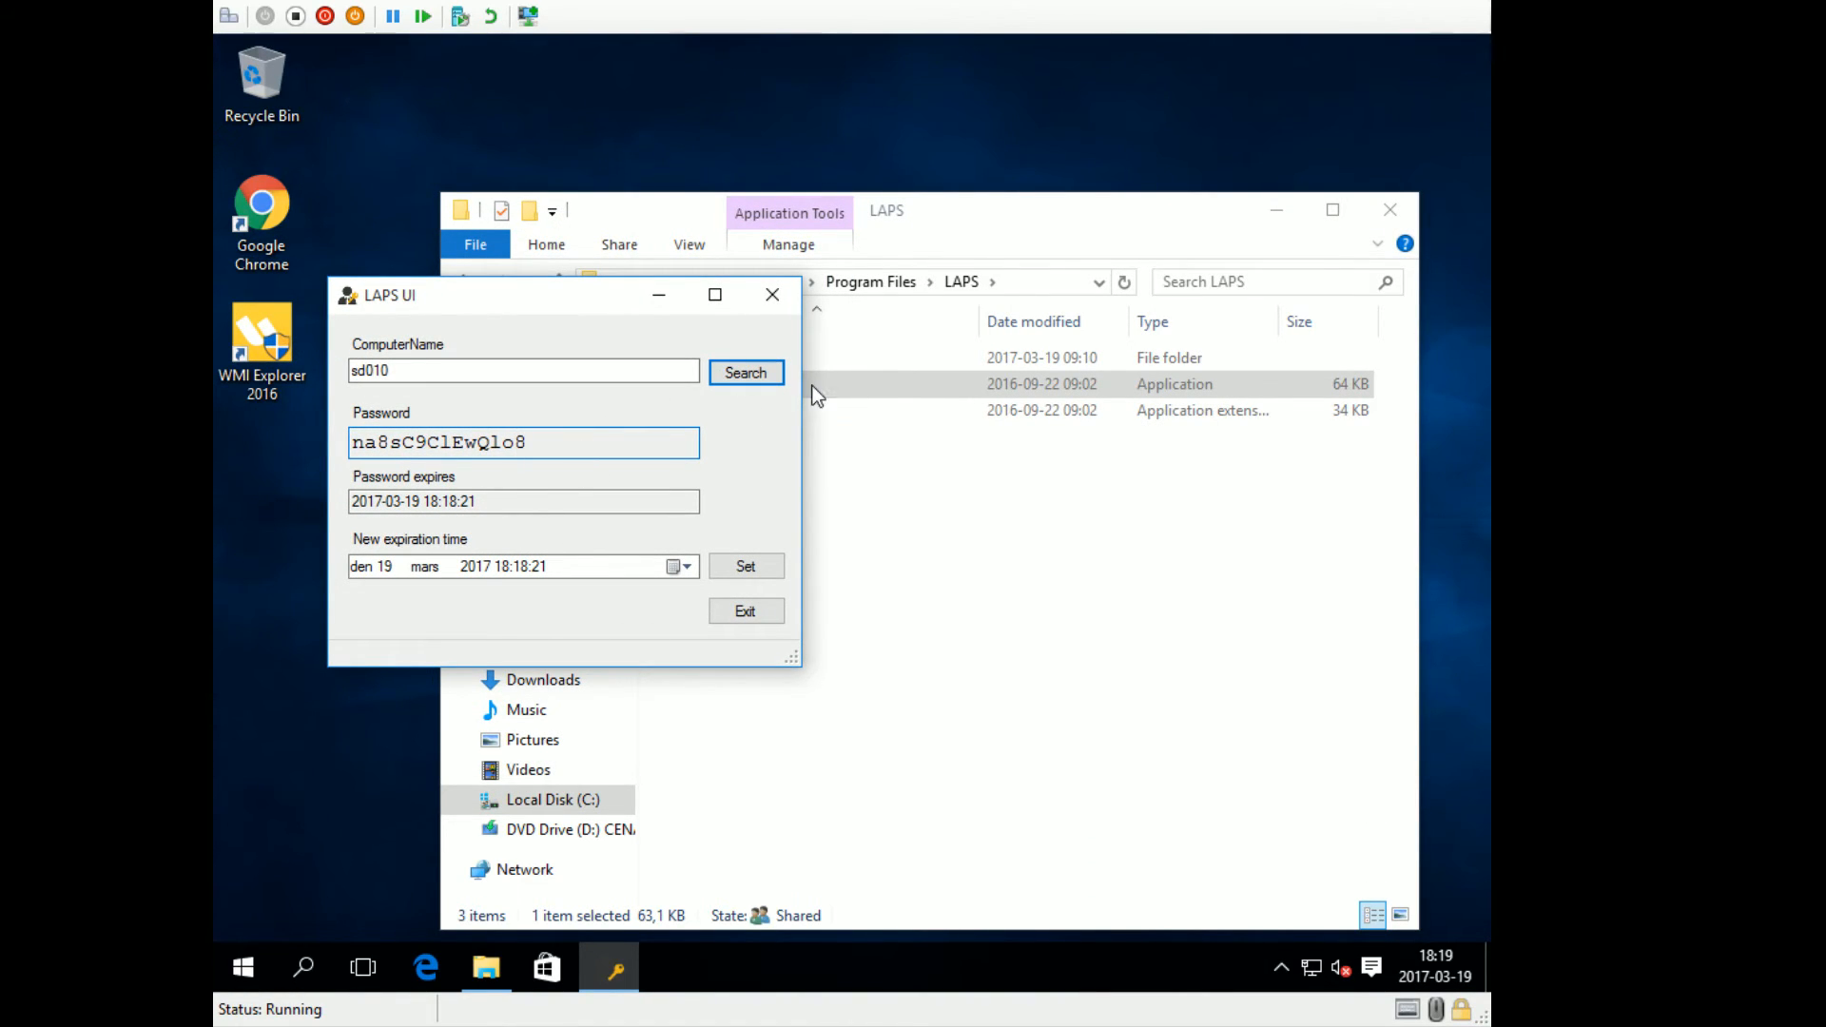
click(745, 373)
click(578, 451)
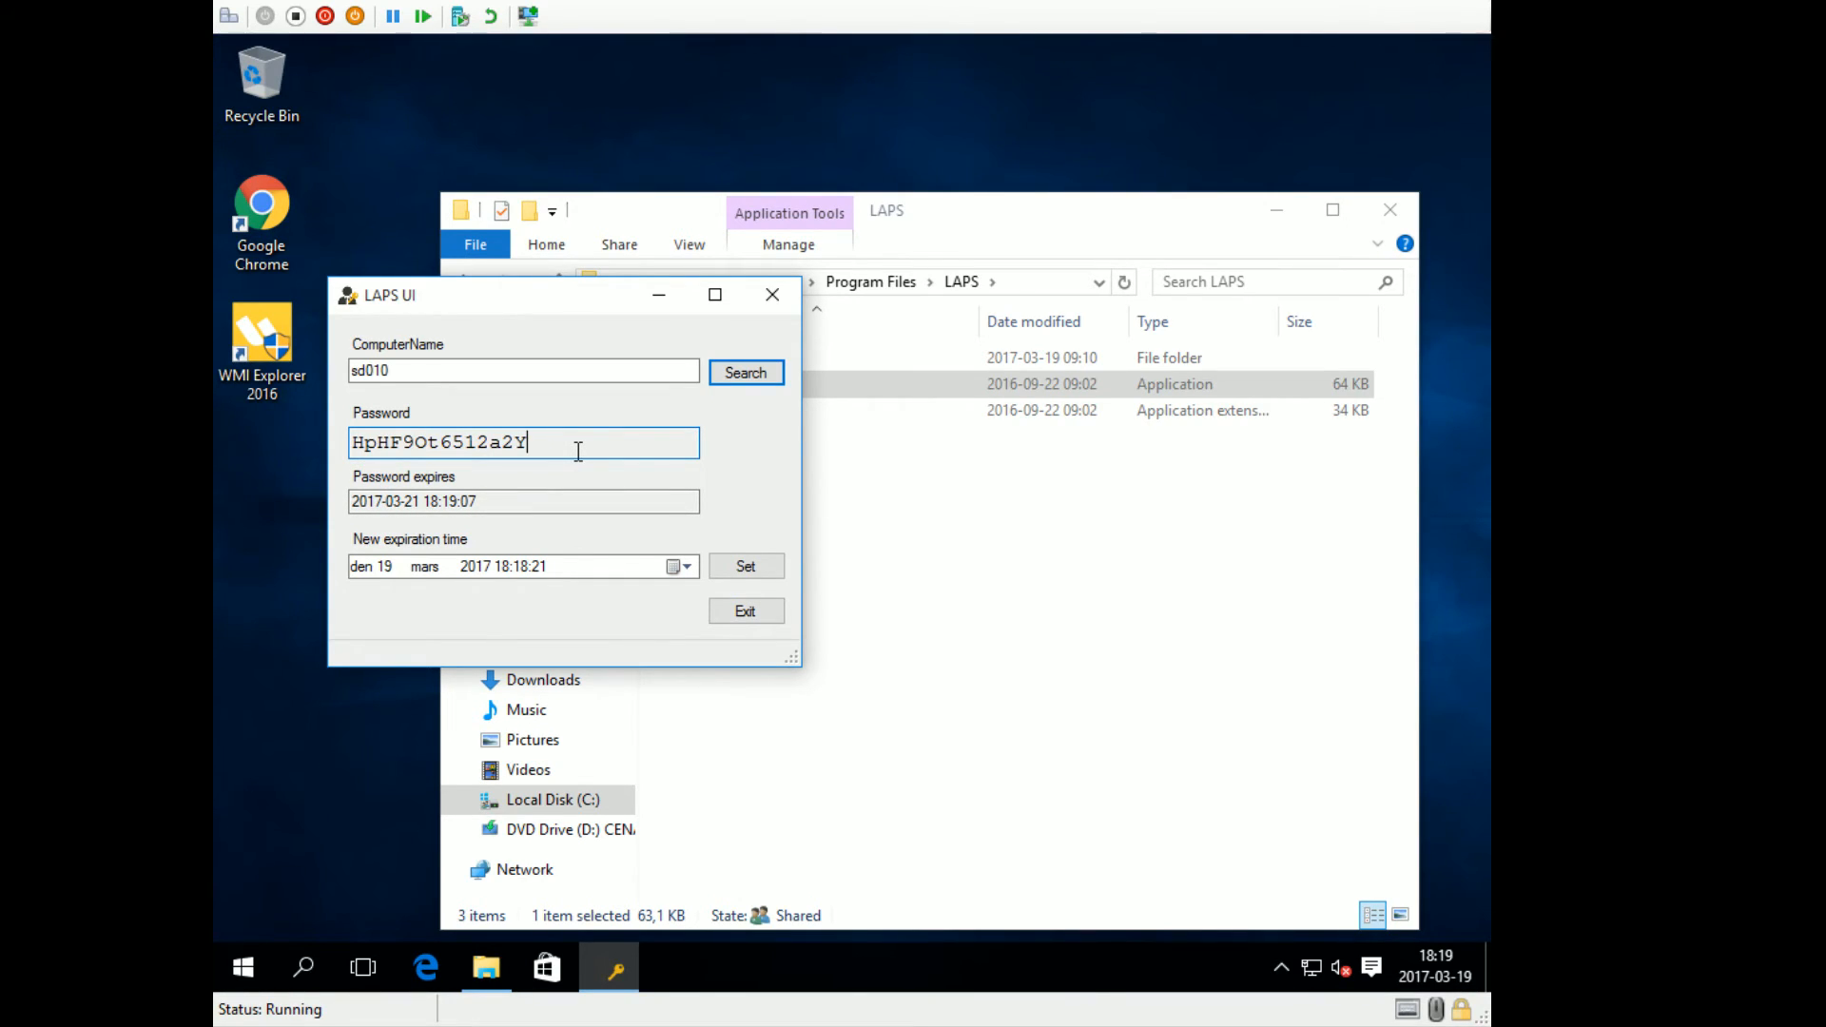
double_click(559, 442)
click(559, 443)
click(348, 835)
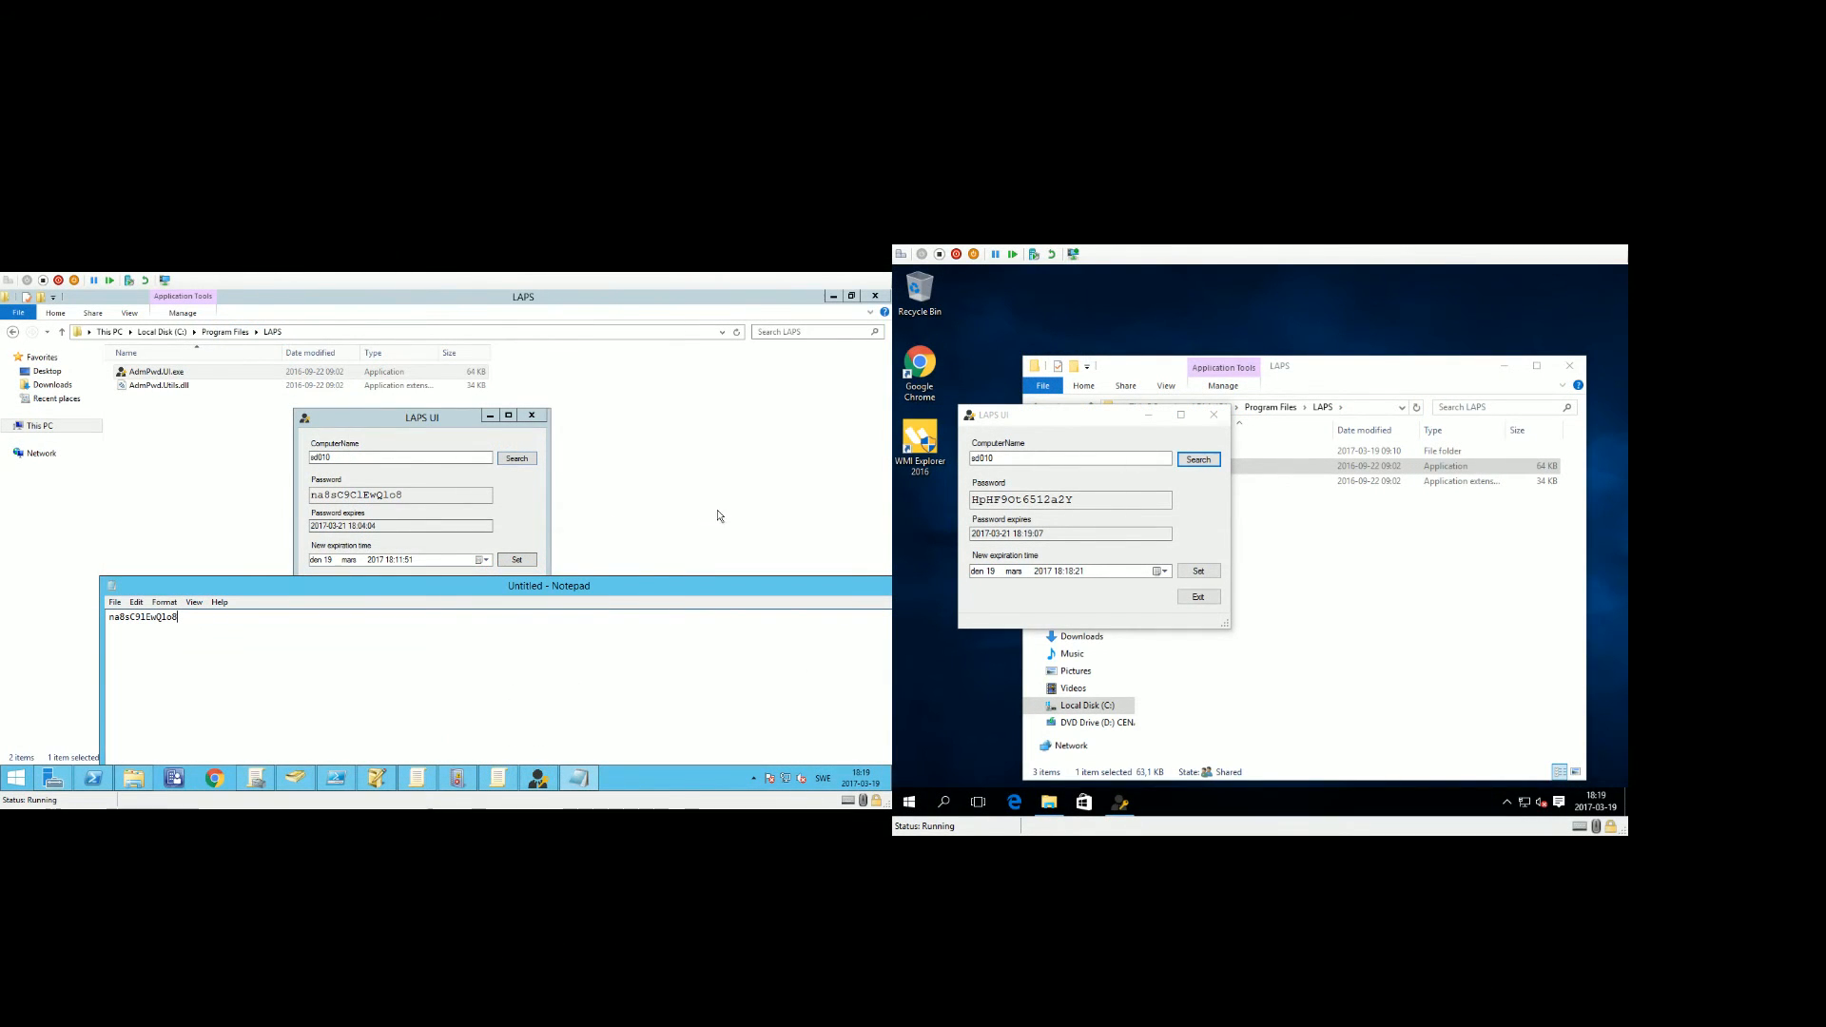
- Close the untitled Notepad window on the server without saving its contents
drag(370, 591, 275, 544)
click(871, 538)
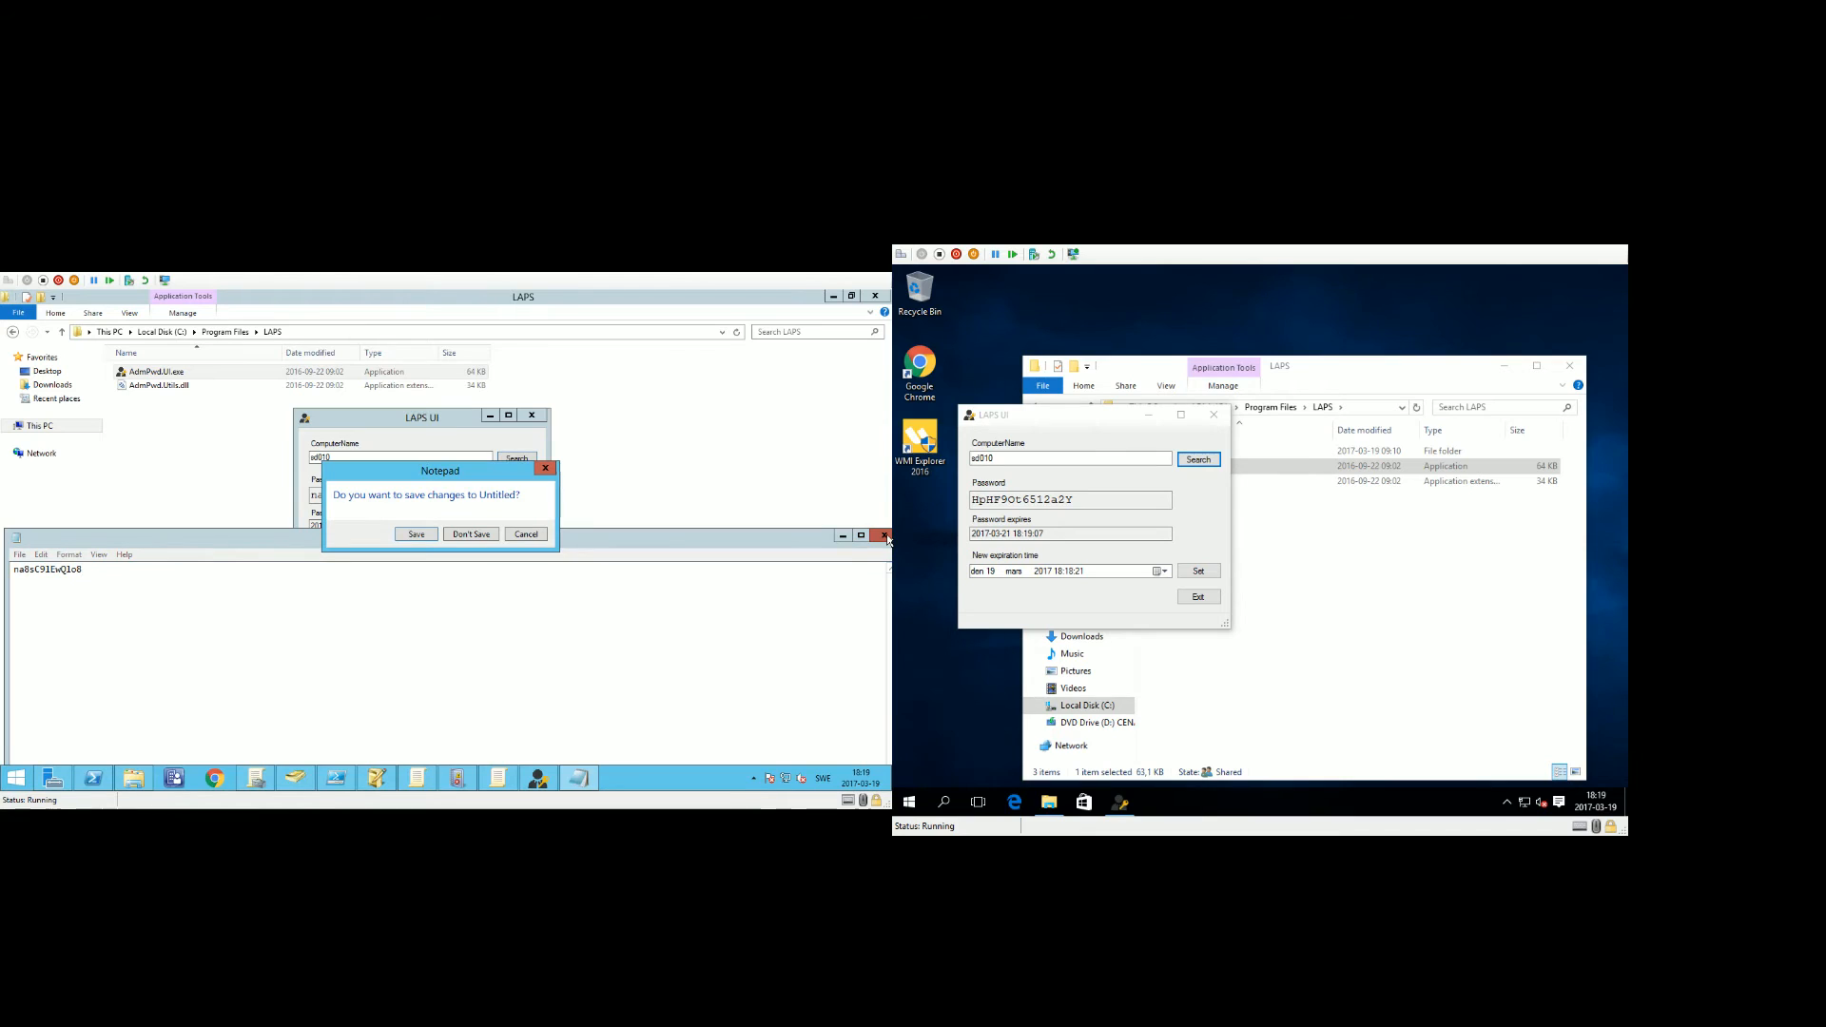
click(468, 529)
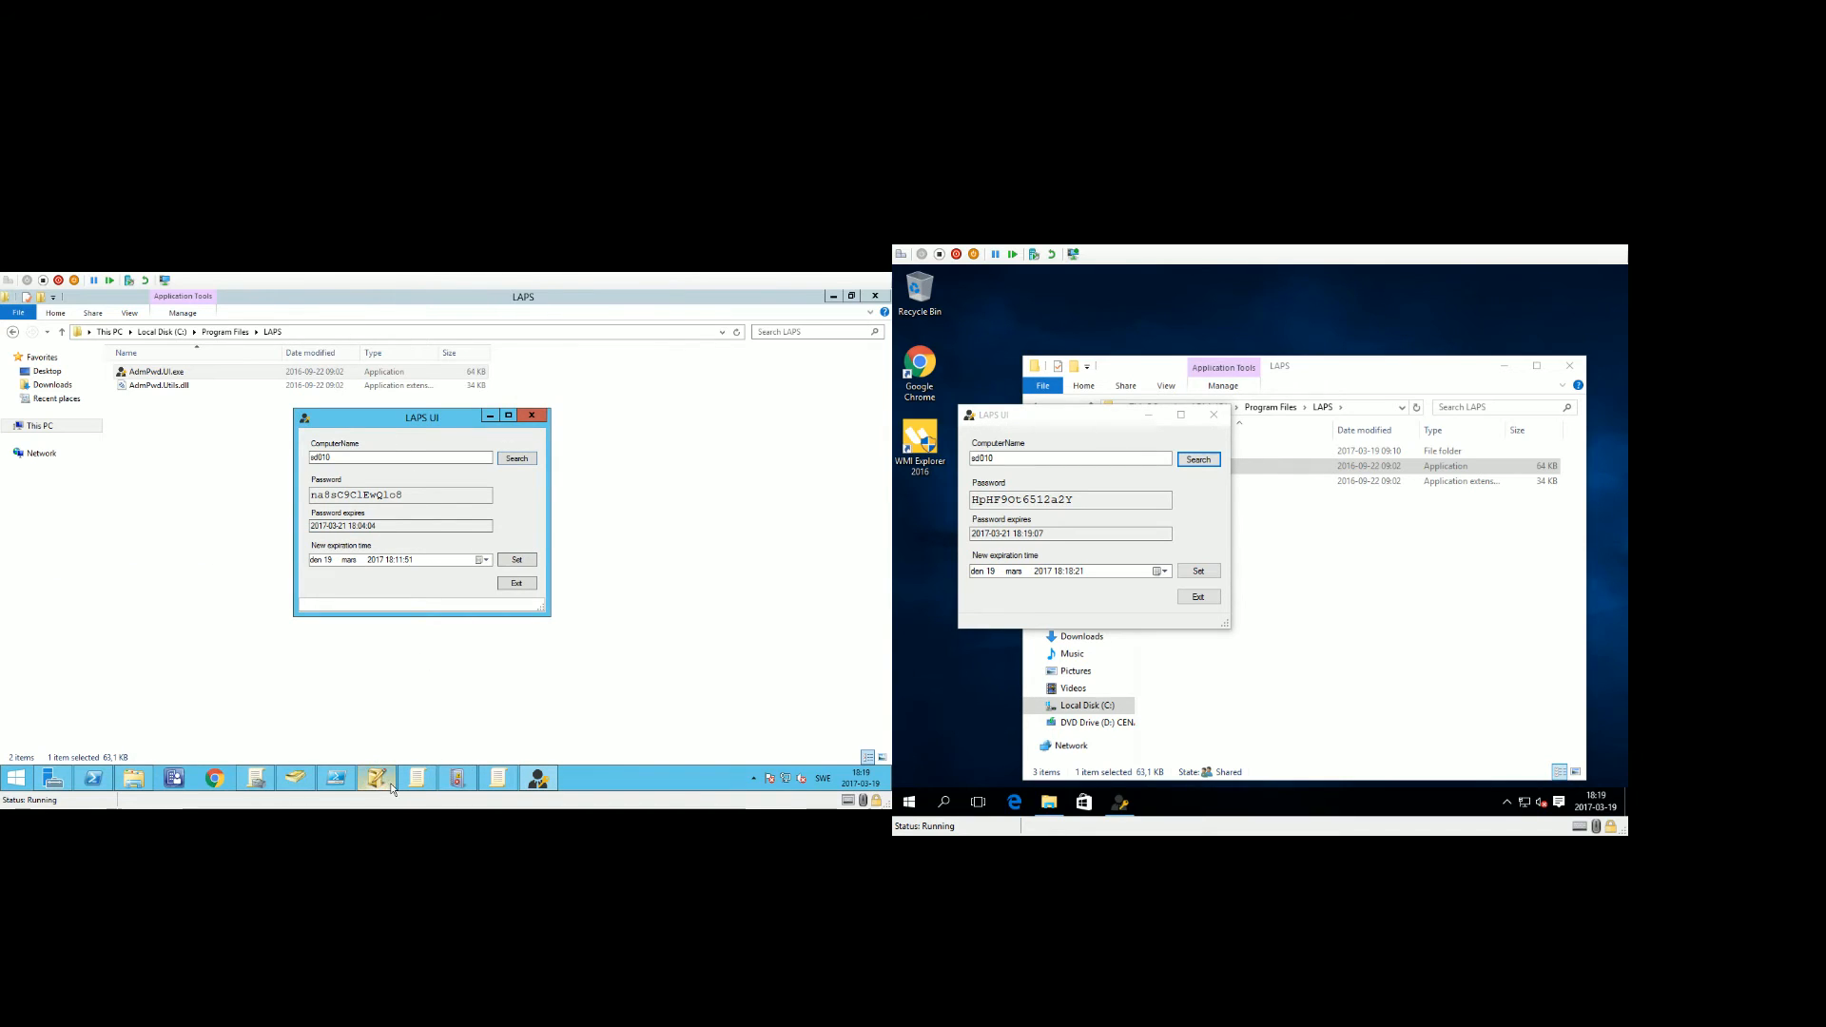
click(266, 781)
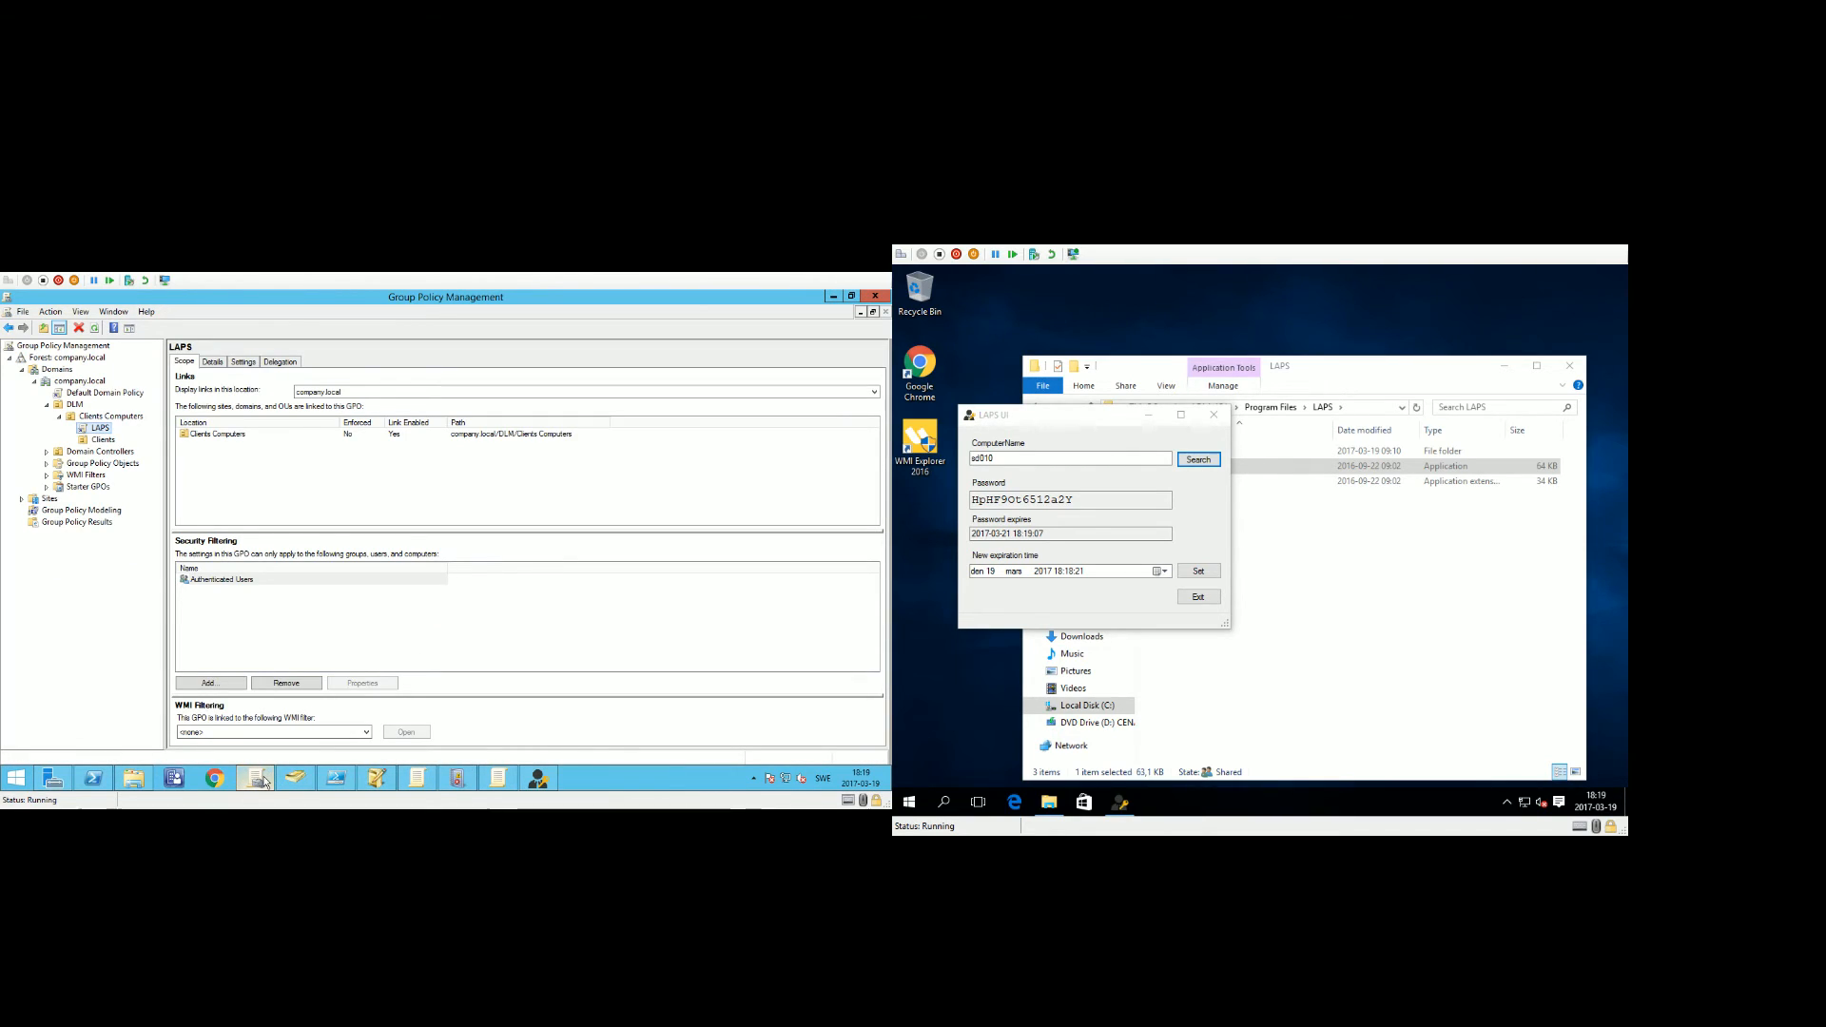
click(265, 781)
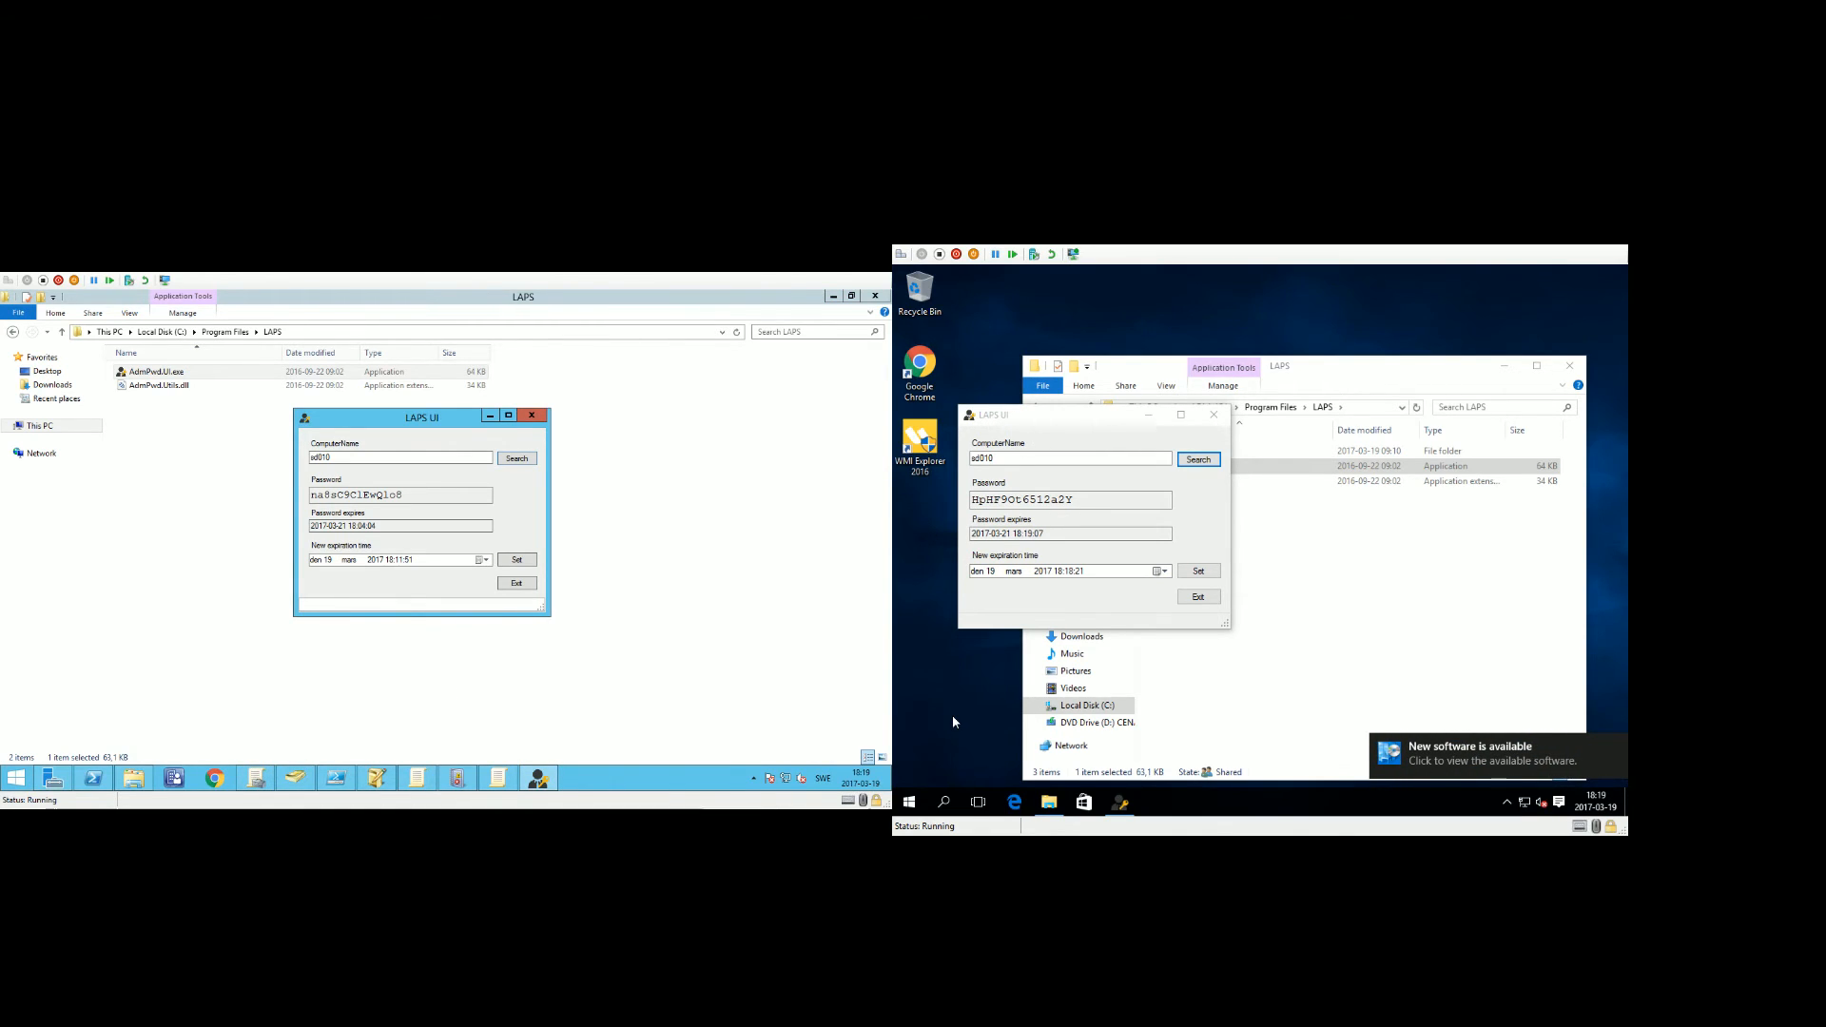
click(909, 801)
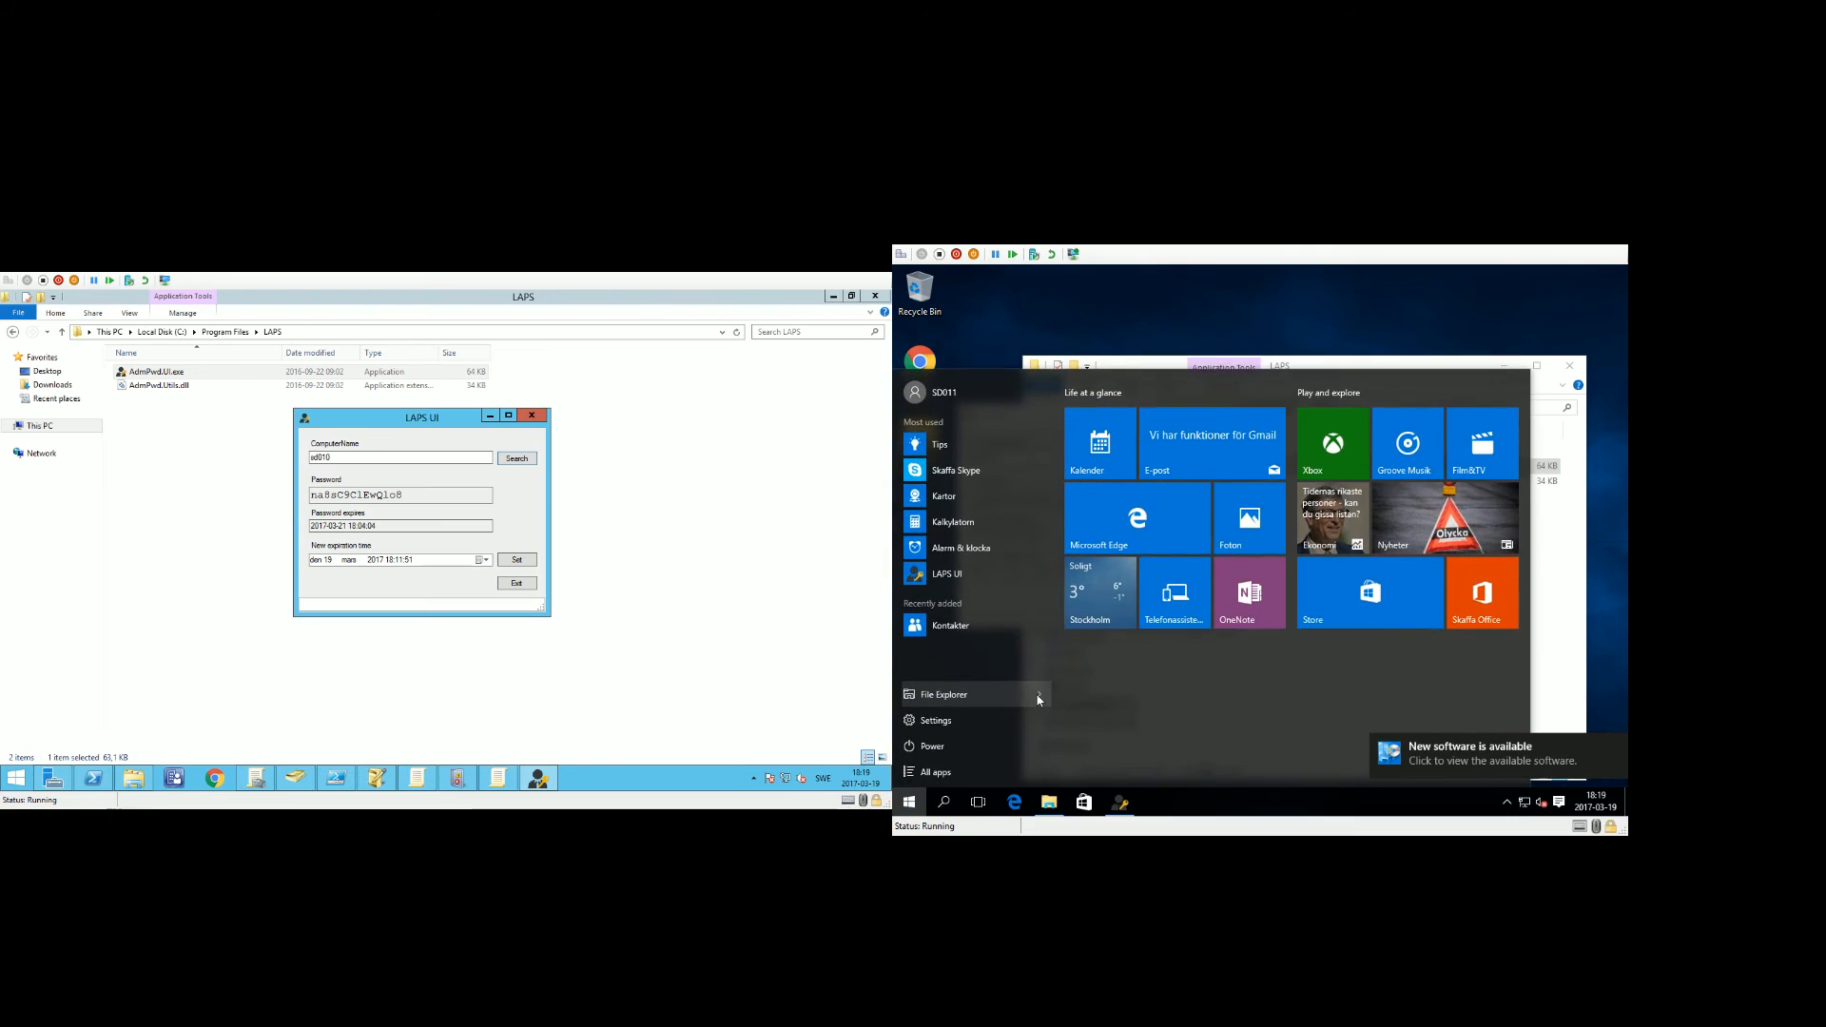
text(powershel)
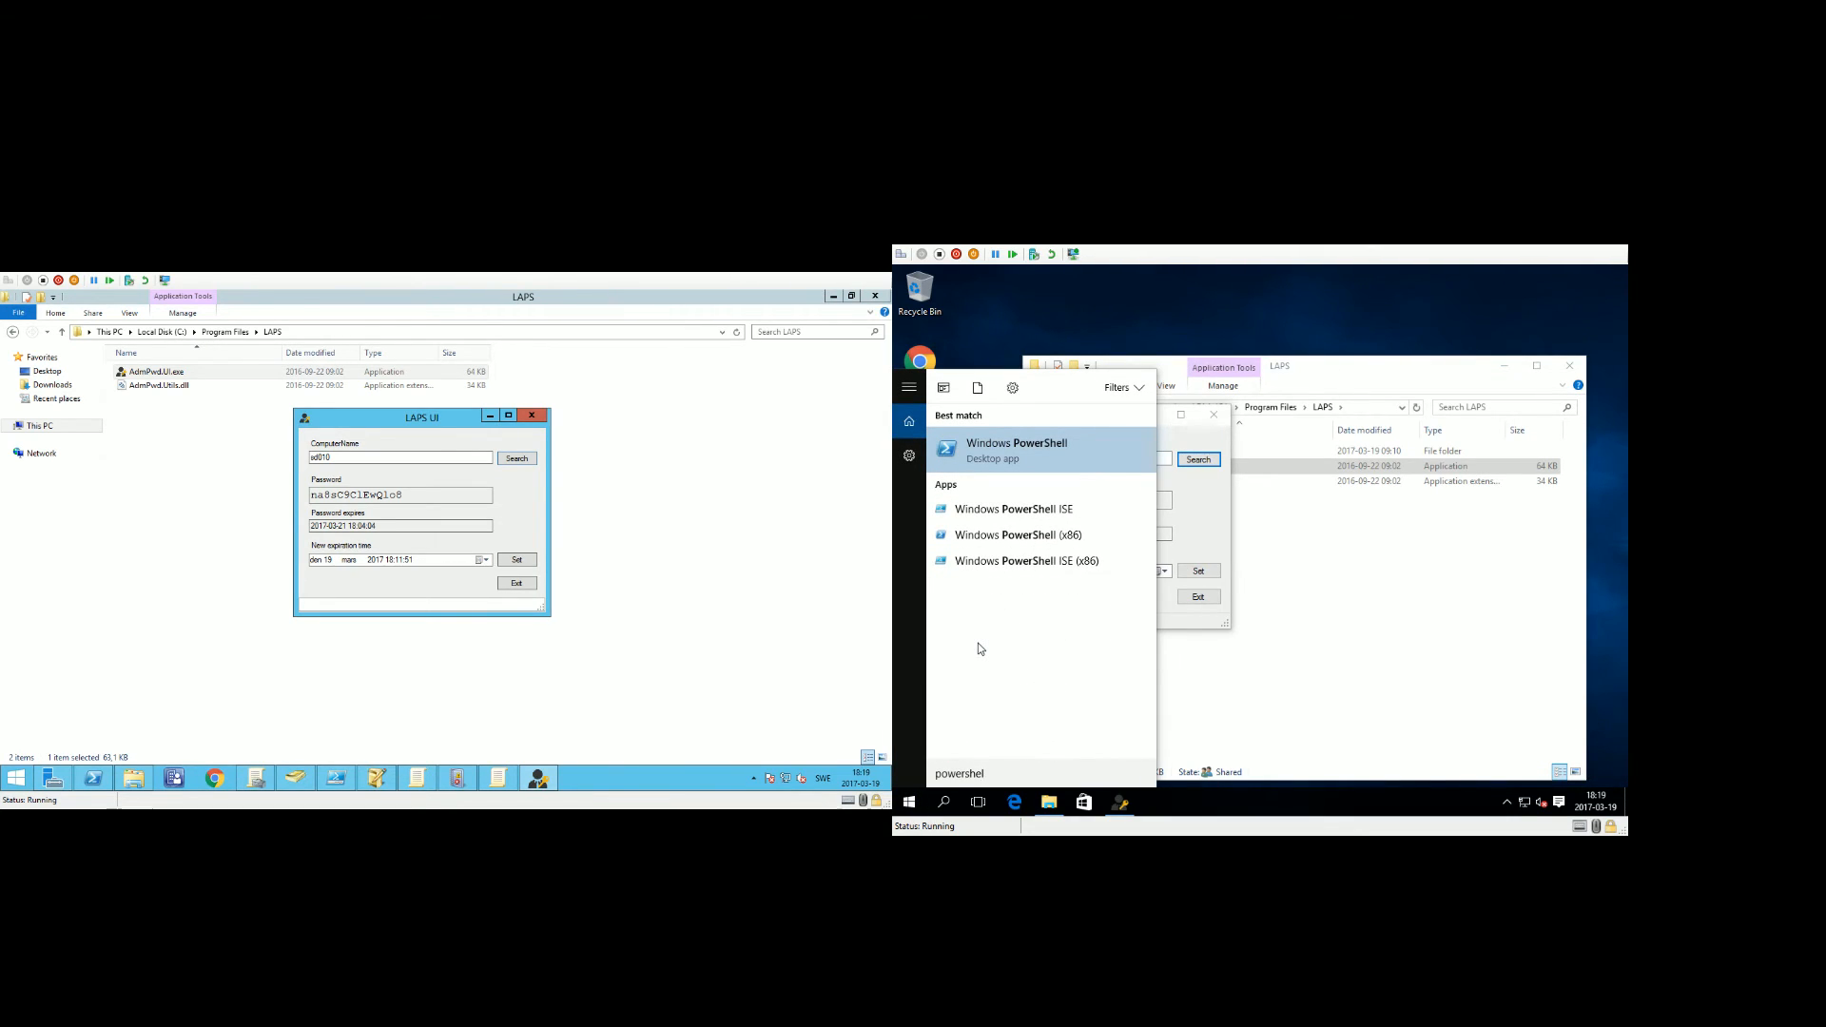
key(Return)
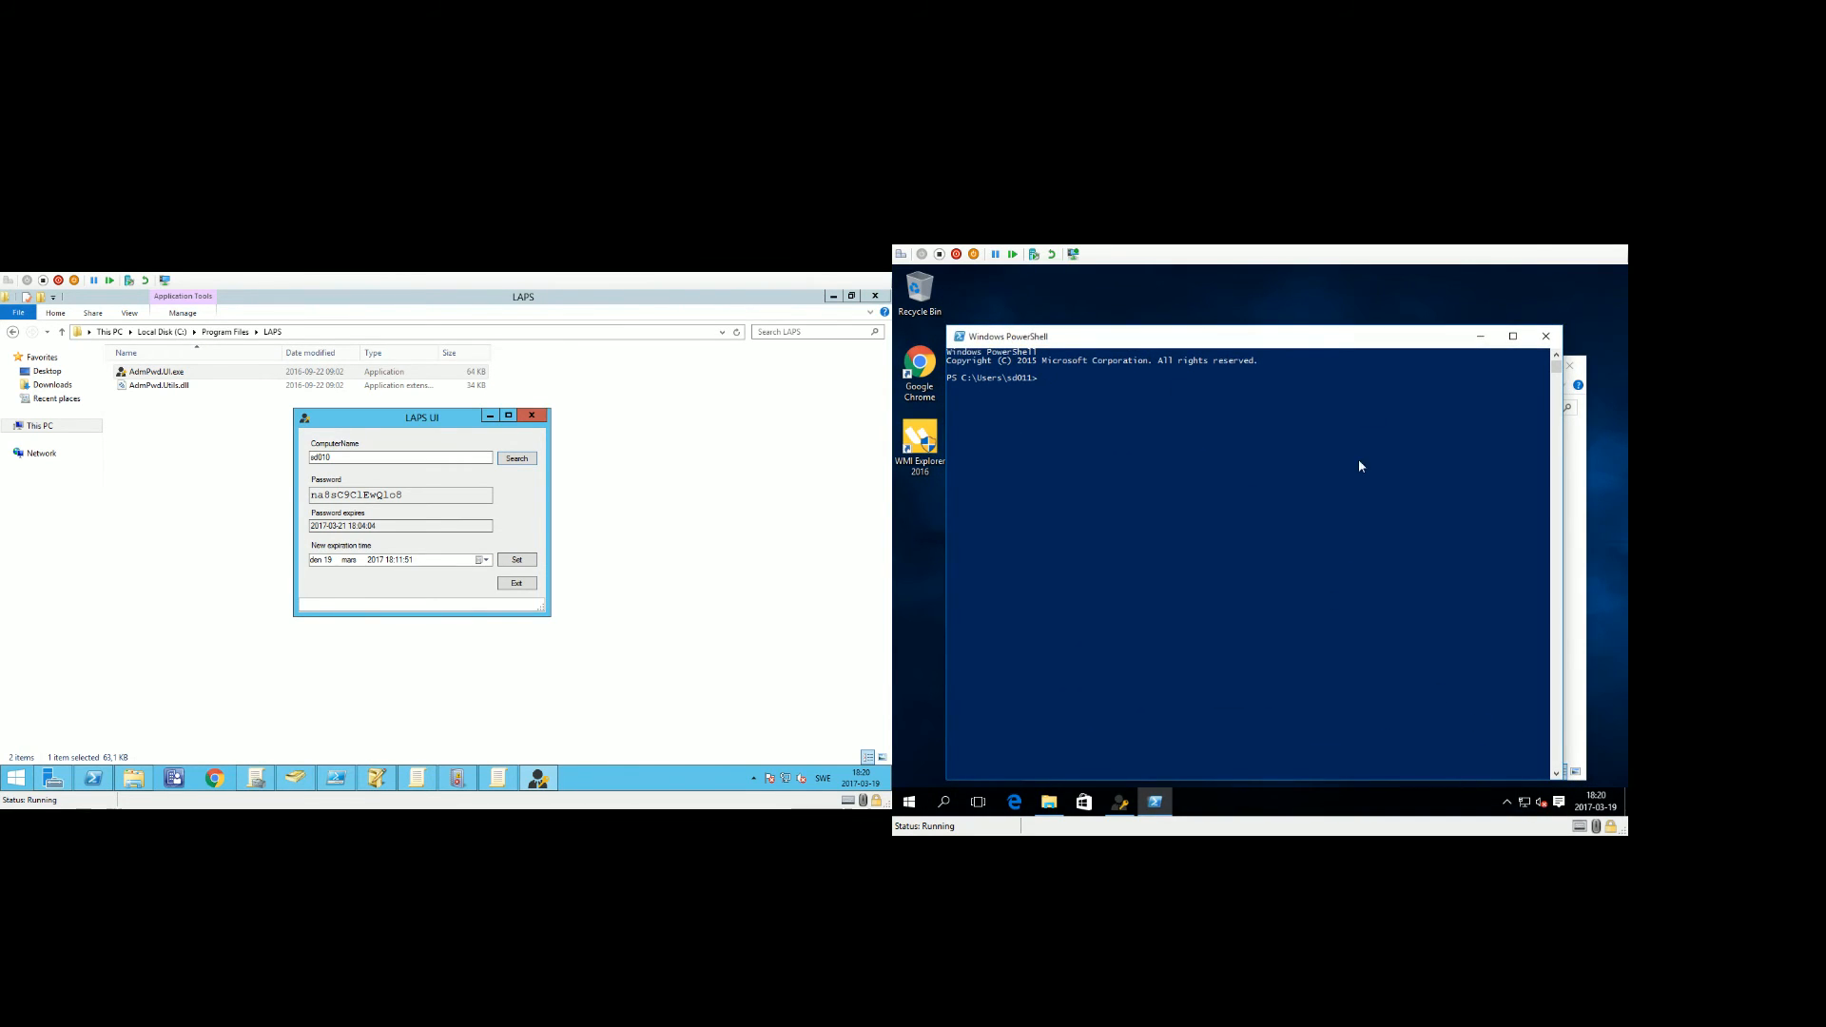
drag(1315, 341, 1321, 290)
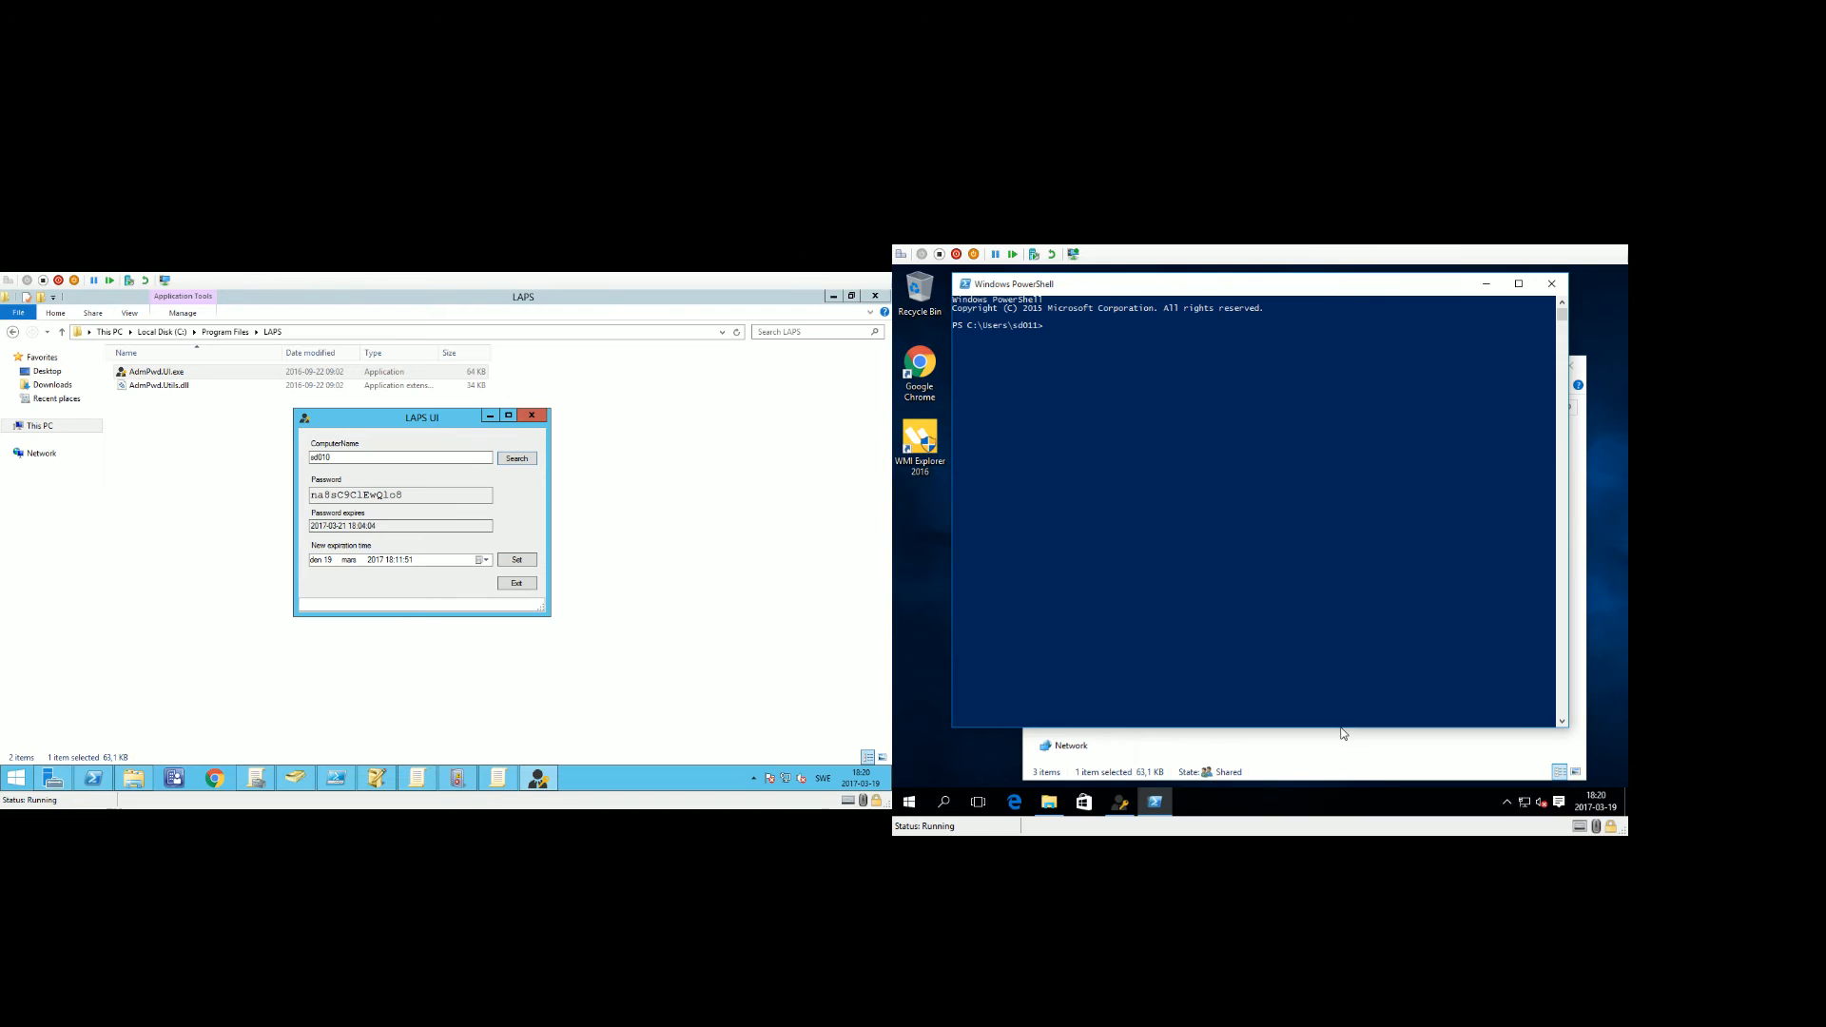
drag(1184, 290, 1189, 501)
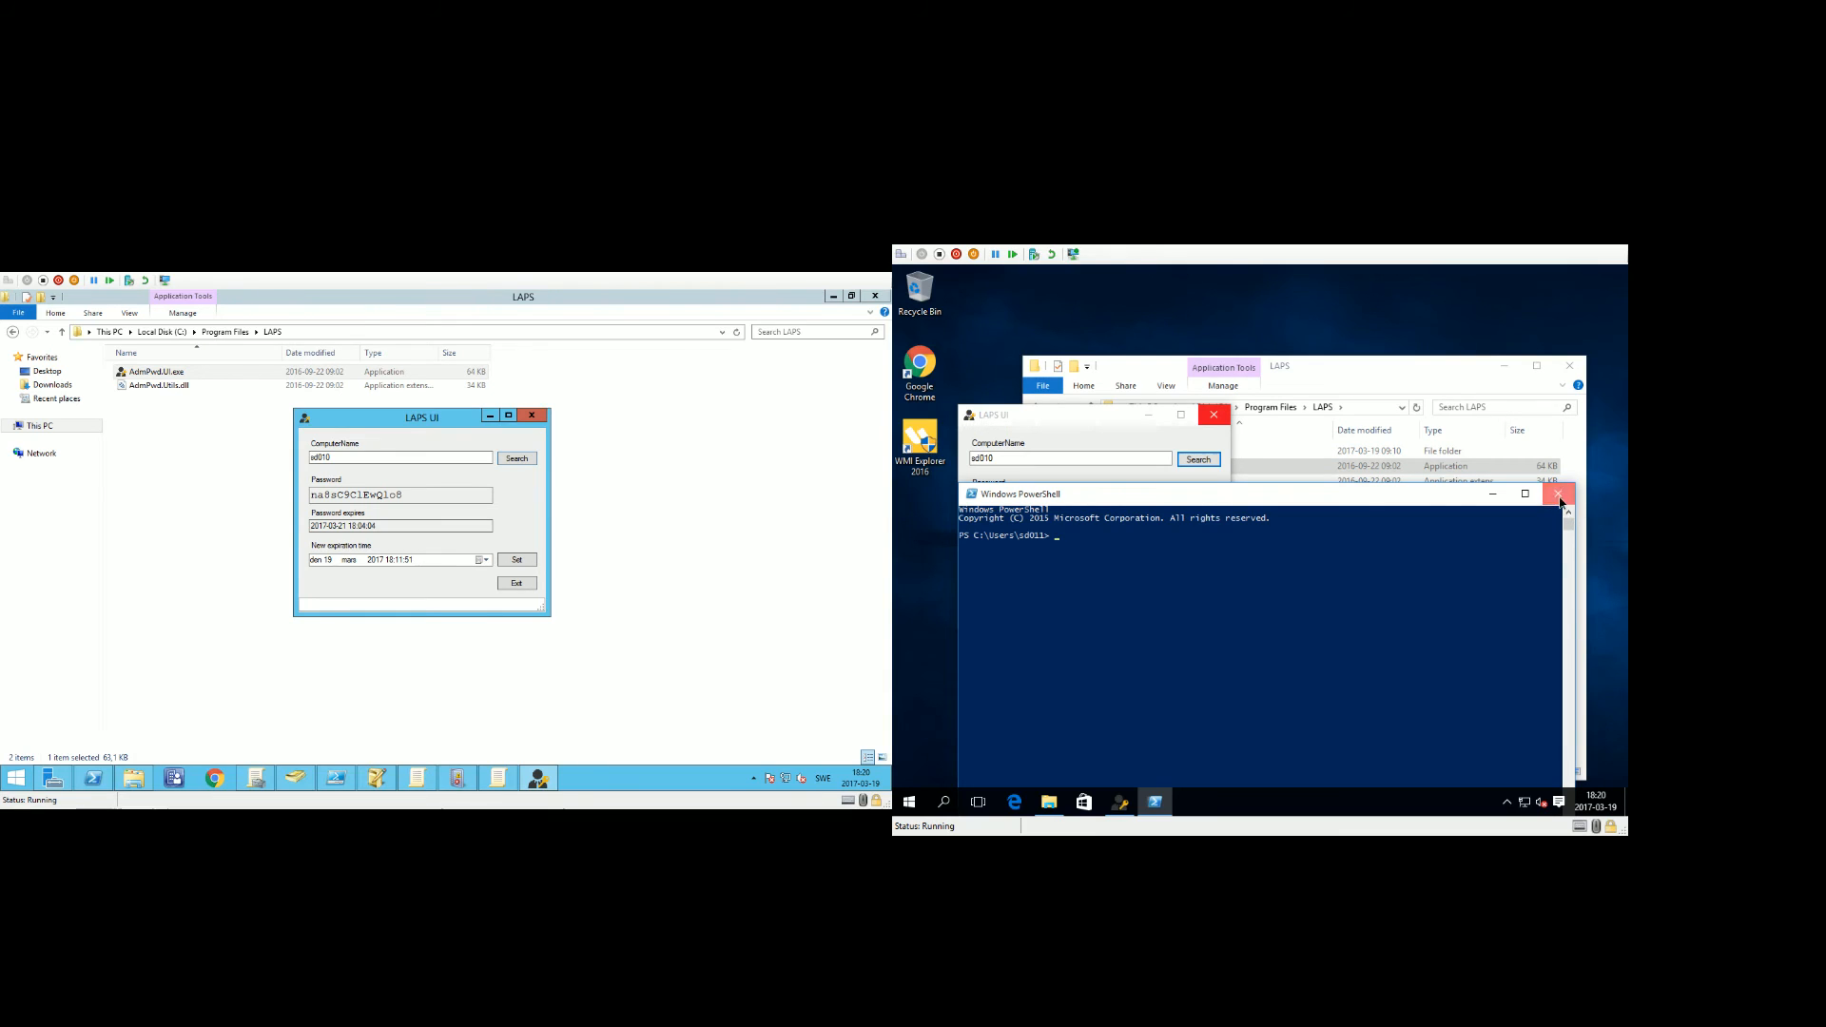
click(1559, 501)
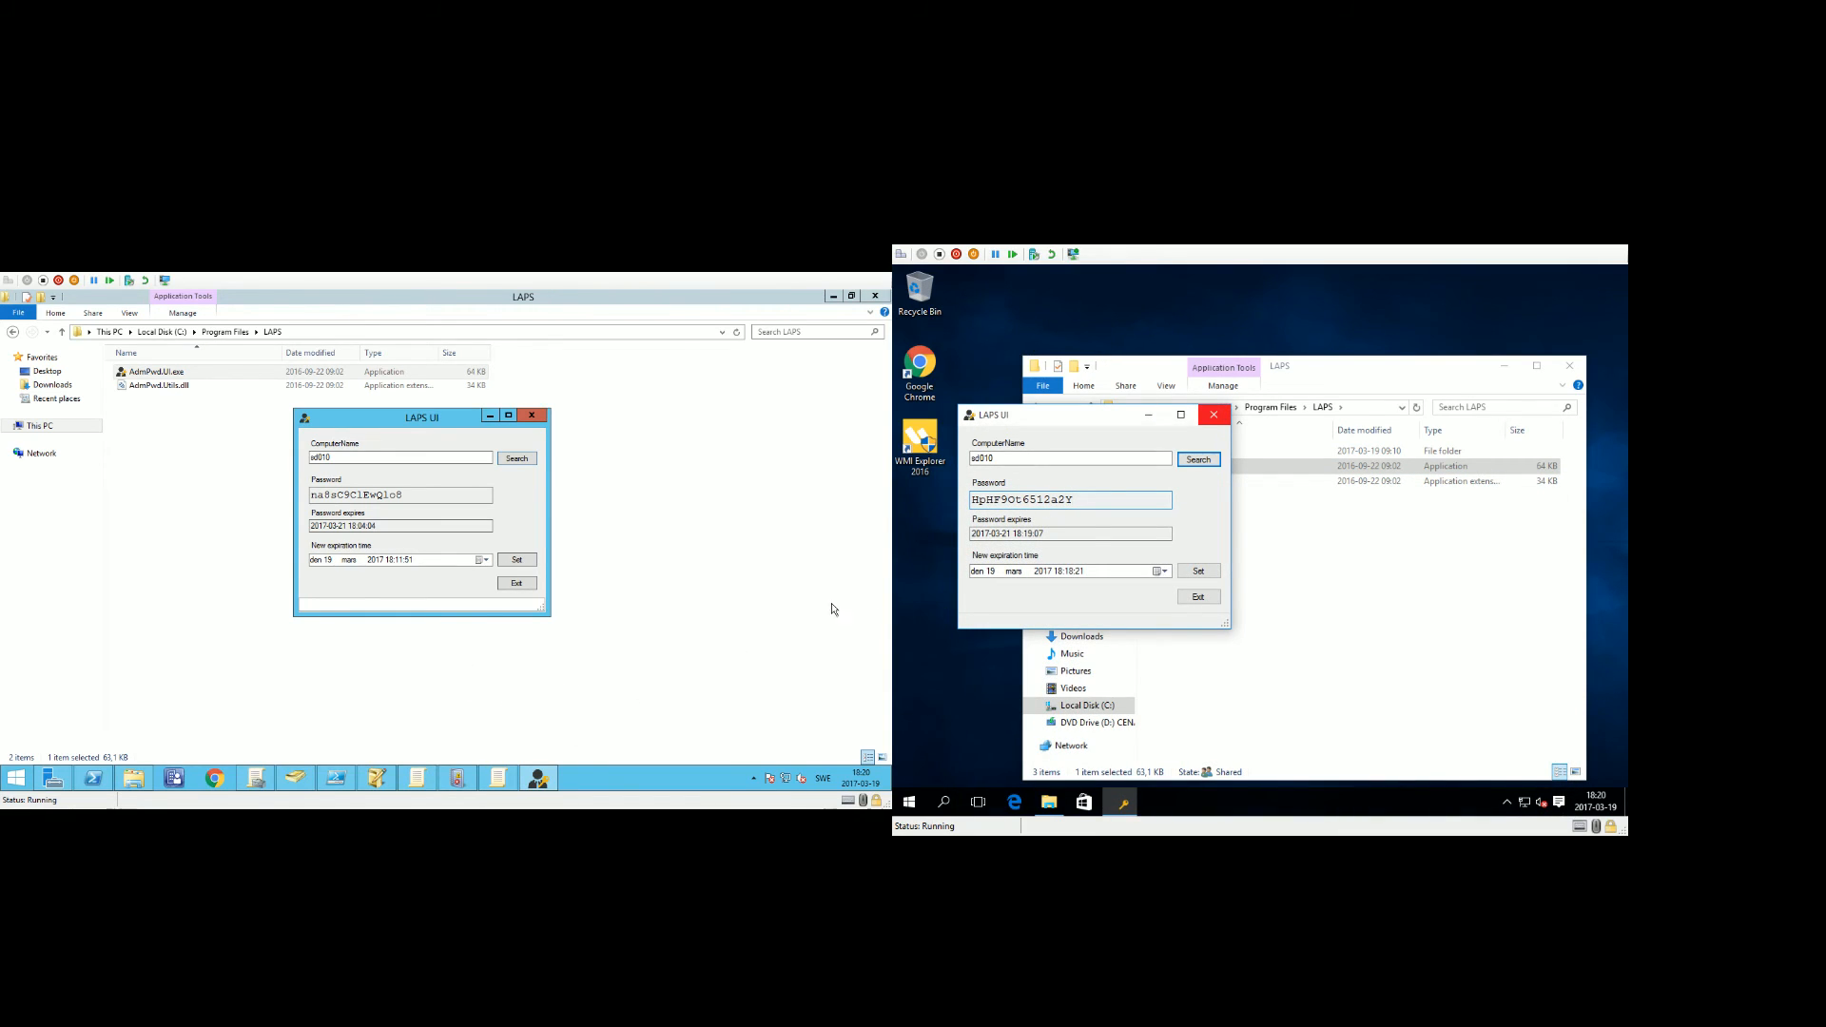
- Run Get-AdmPwdPassword -ComputerName SD010 in the server's PowerShell and compare its output with the client's LAPS UI
click(292, 677)
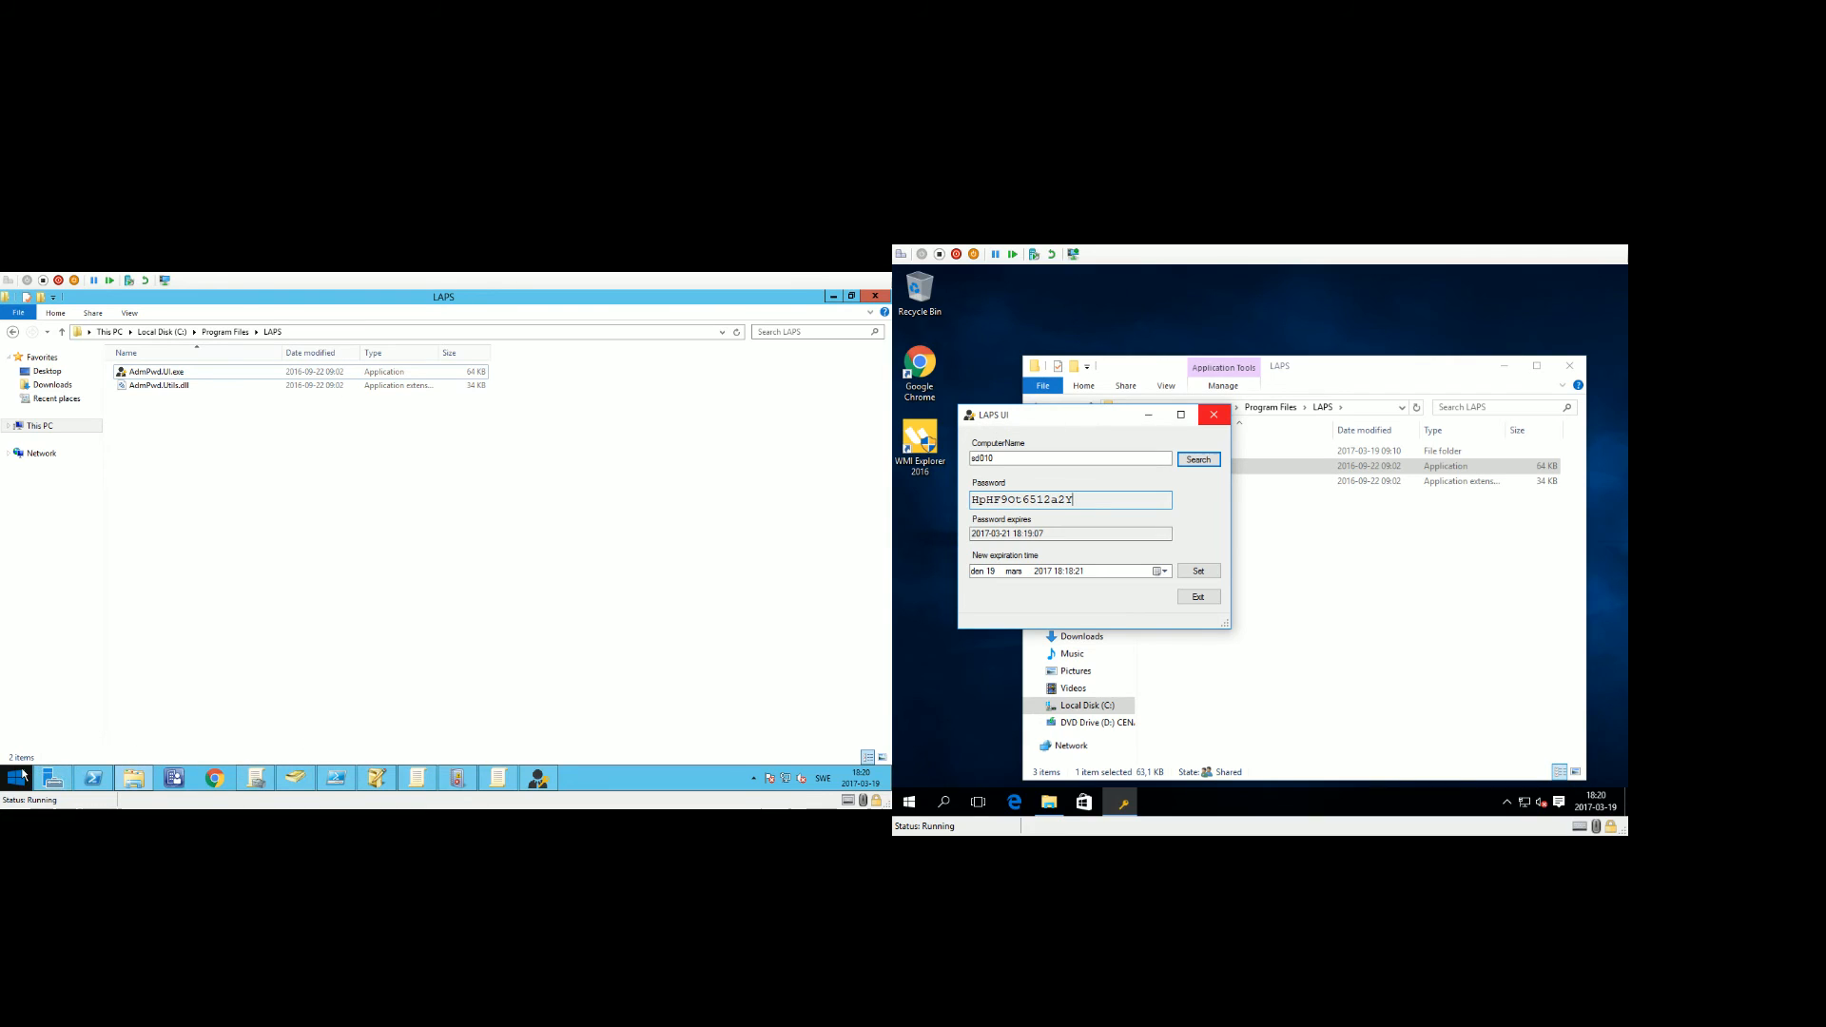
click(93, 778)
click(491, 528)
text(g)
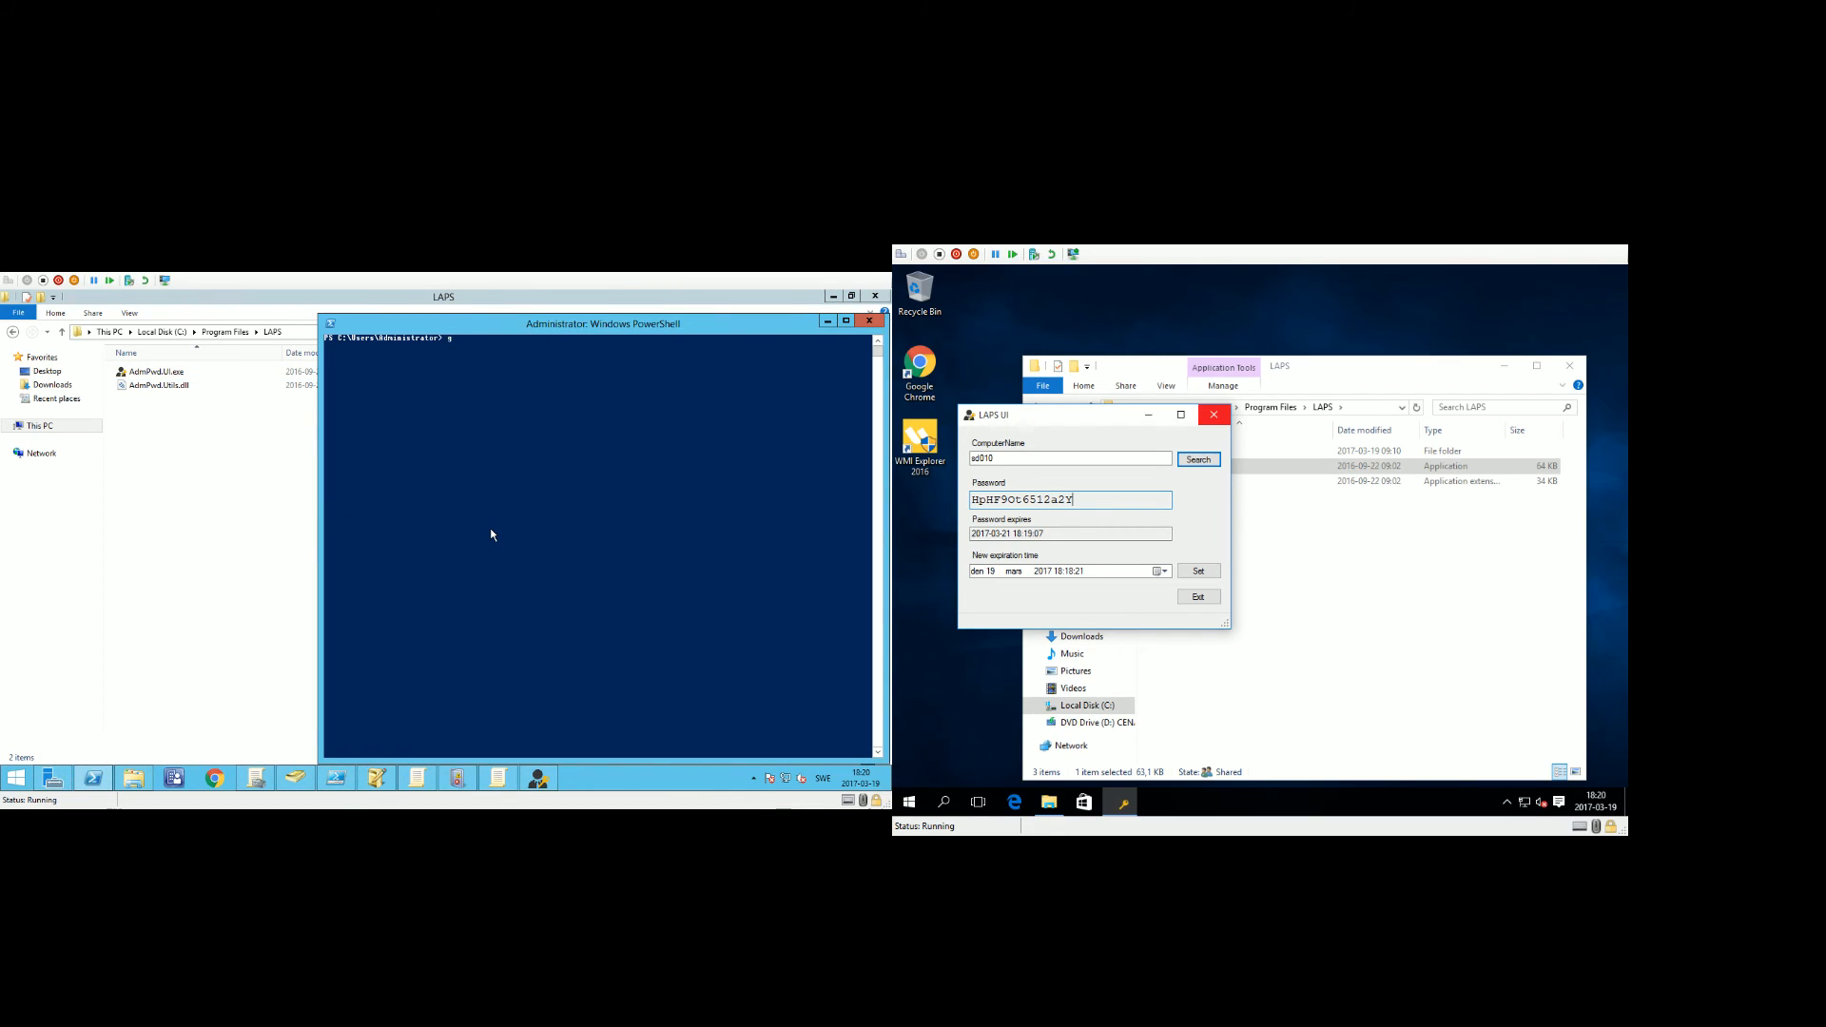
text(et-ad)
key(Tab)
text(-c)
key(Tab)
text(SD)
key(Return)
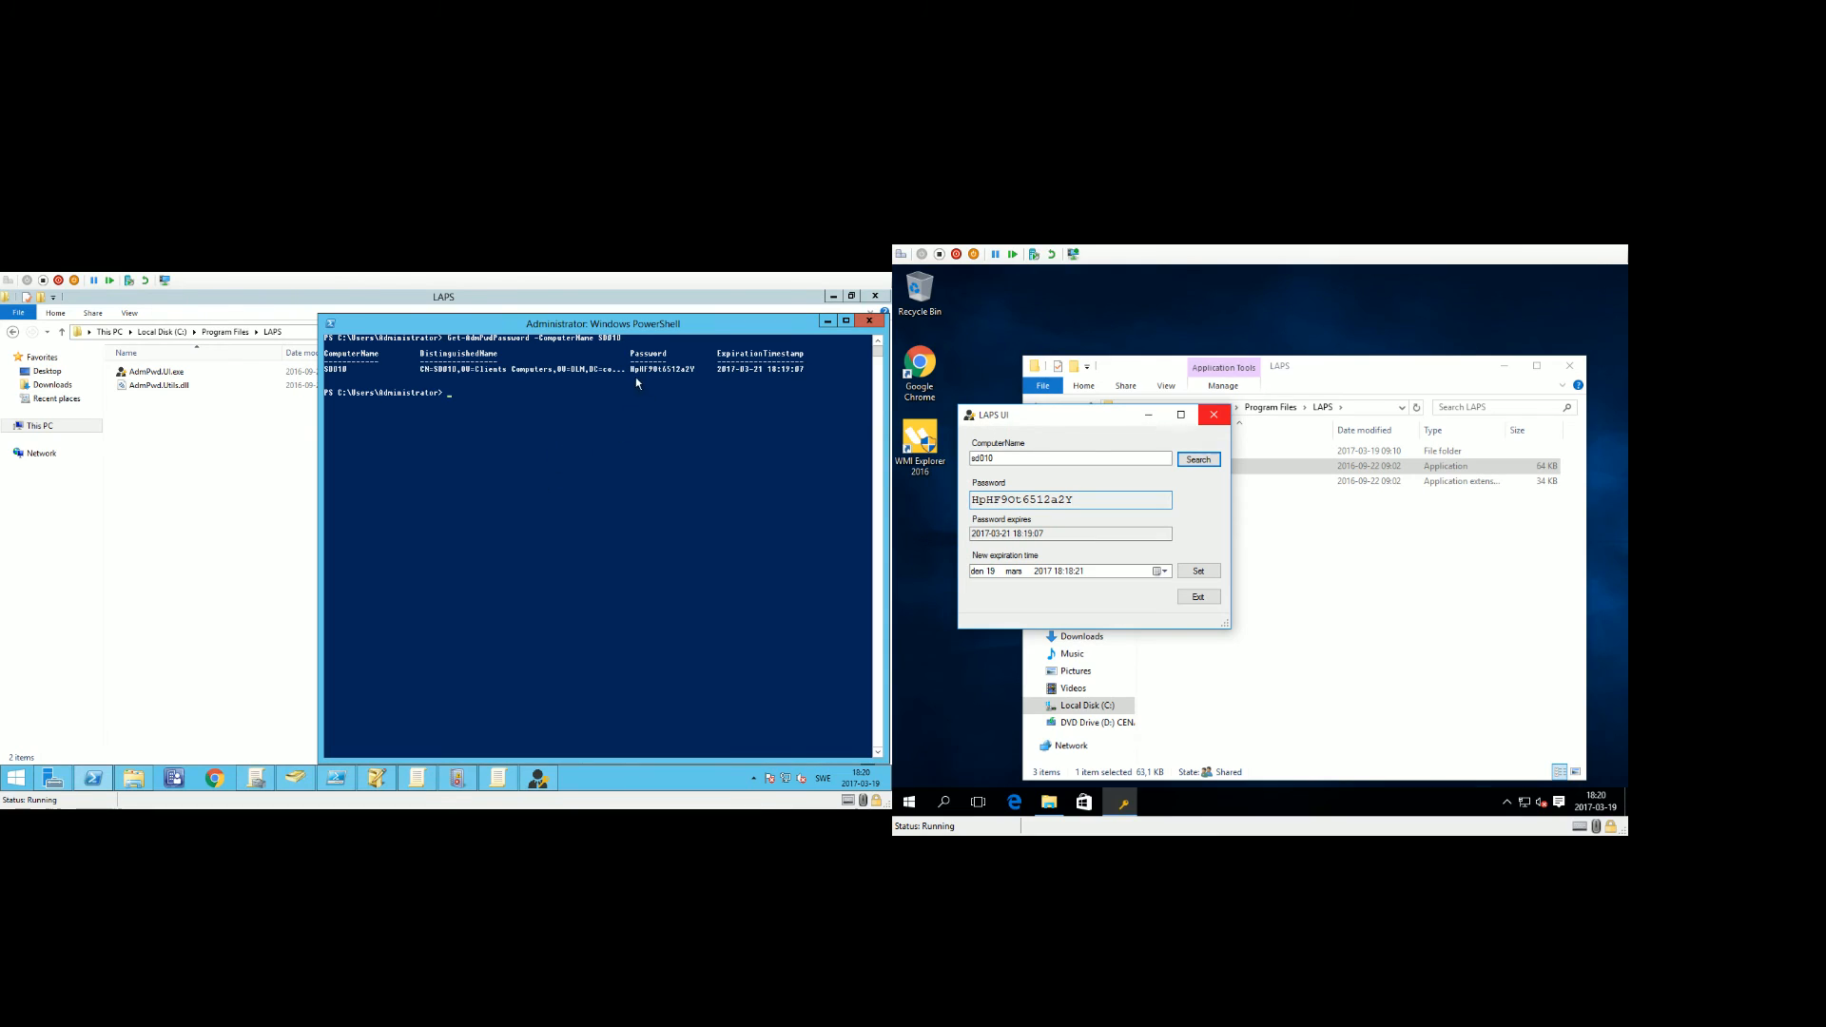
drag(543, 344, 310, 325)
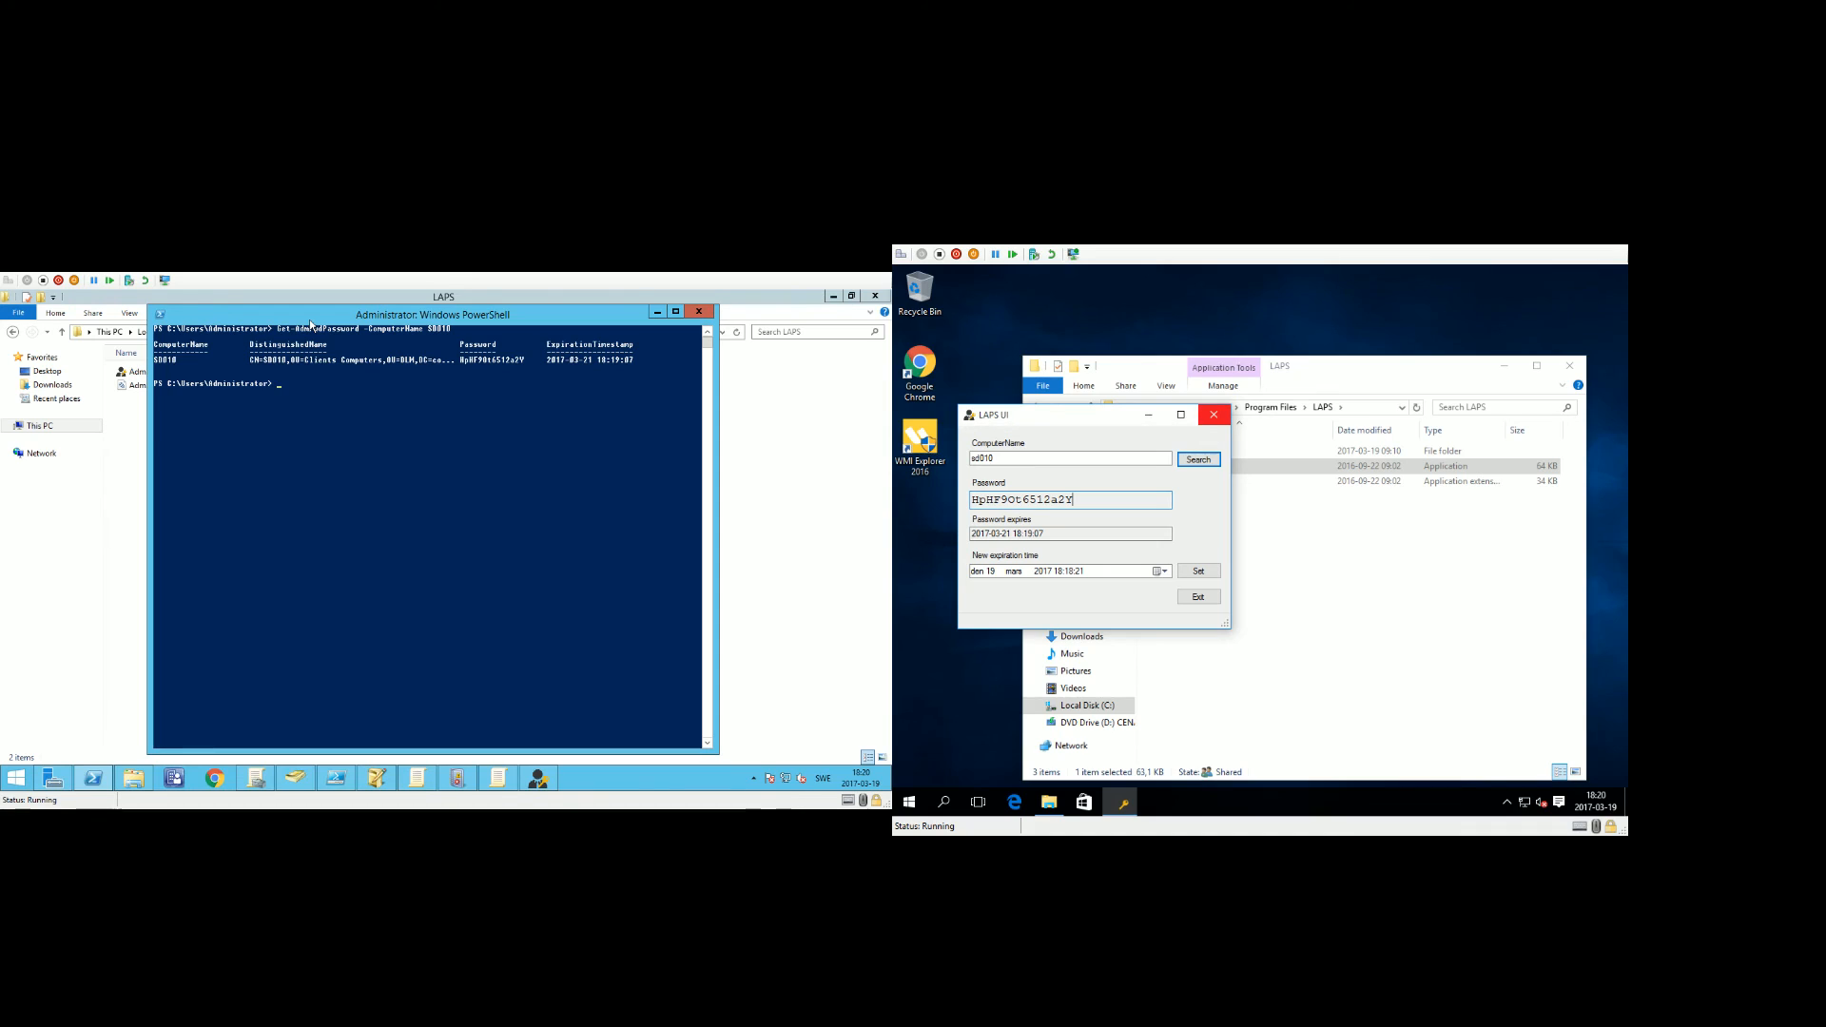